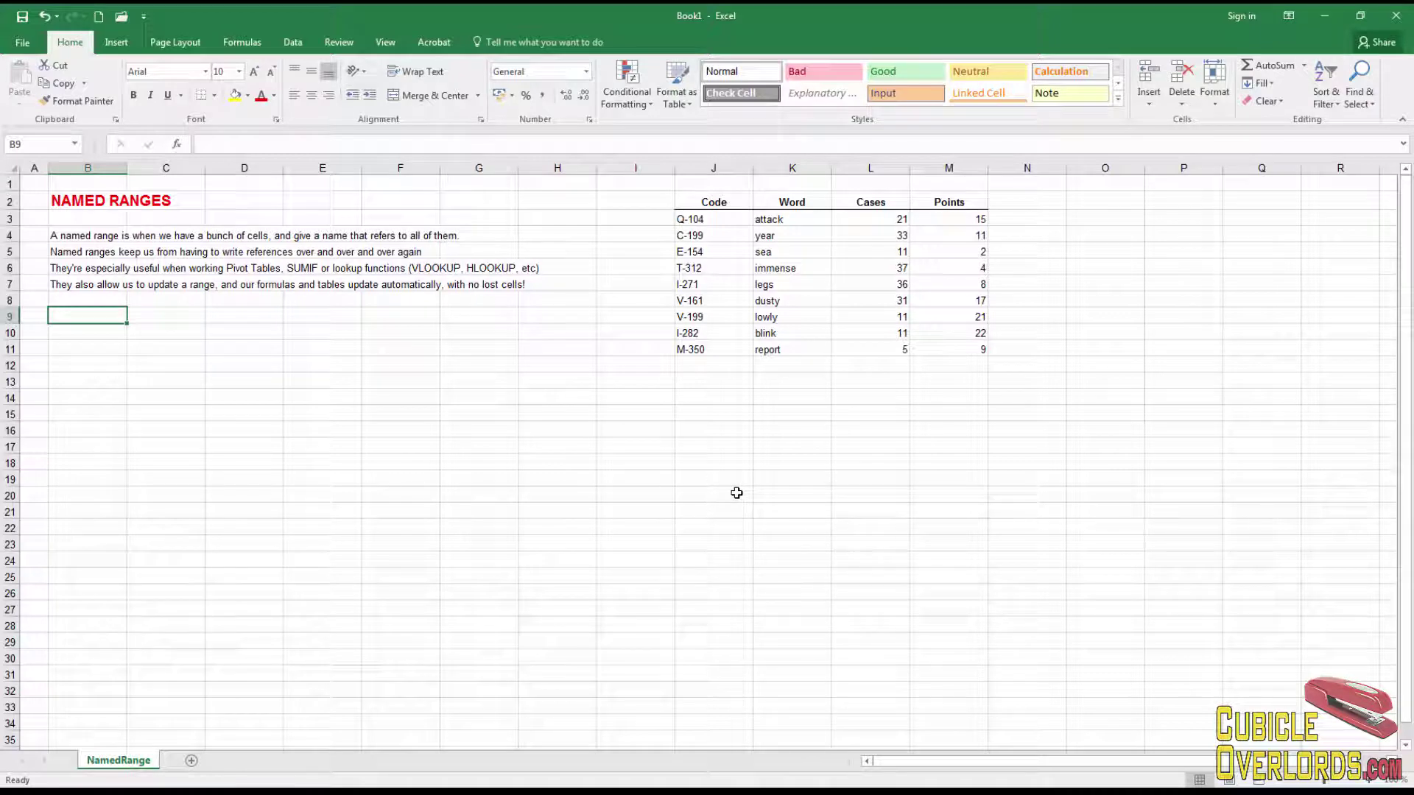
Examine the Code and Word columns in J2:K11 alongside the notes about named ranges.
{"action": "left_click", "coordinate": [861, 453]}
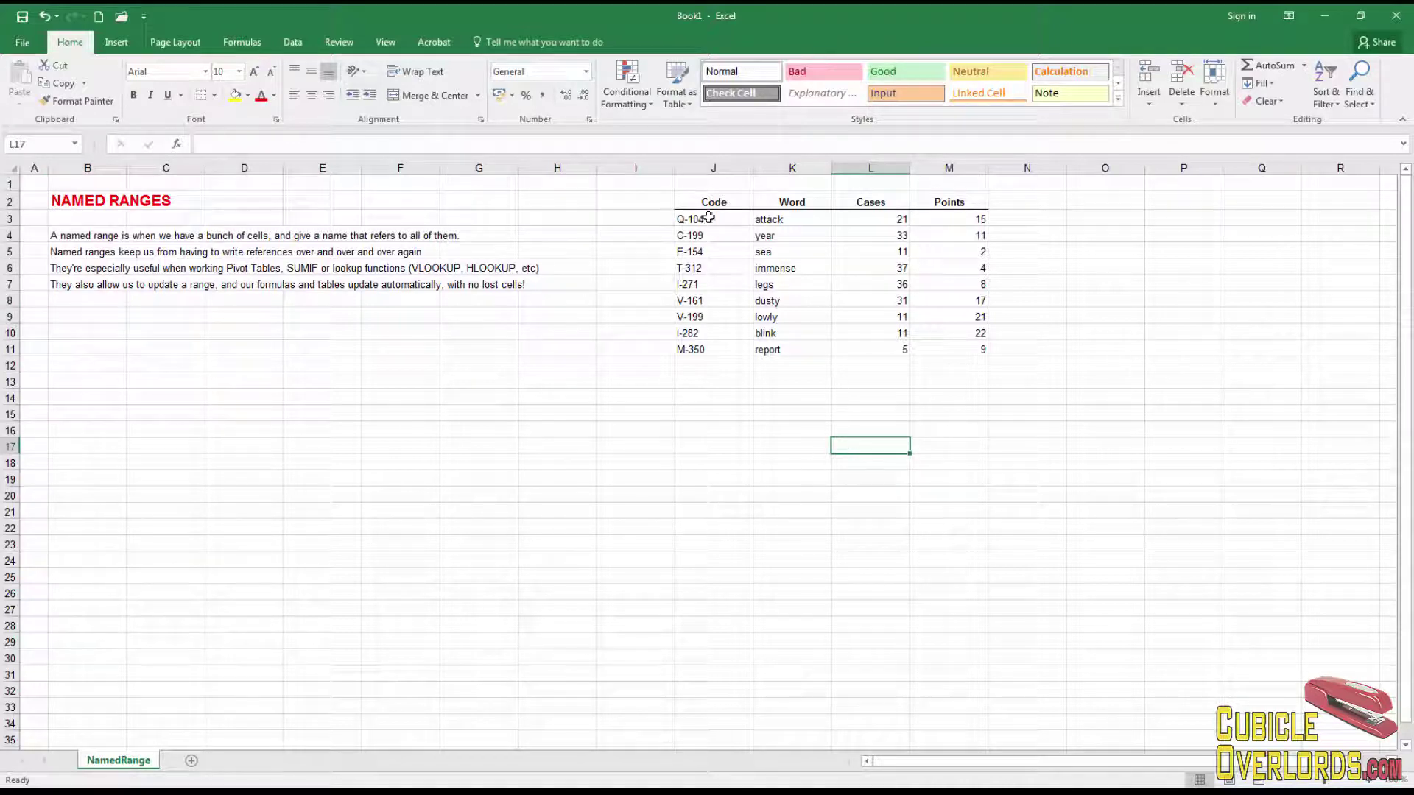
{"action": "left_click_drag", "start_coordinate": [707, 203], "coordinate": [776, 341]}
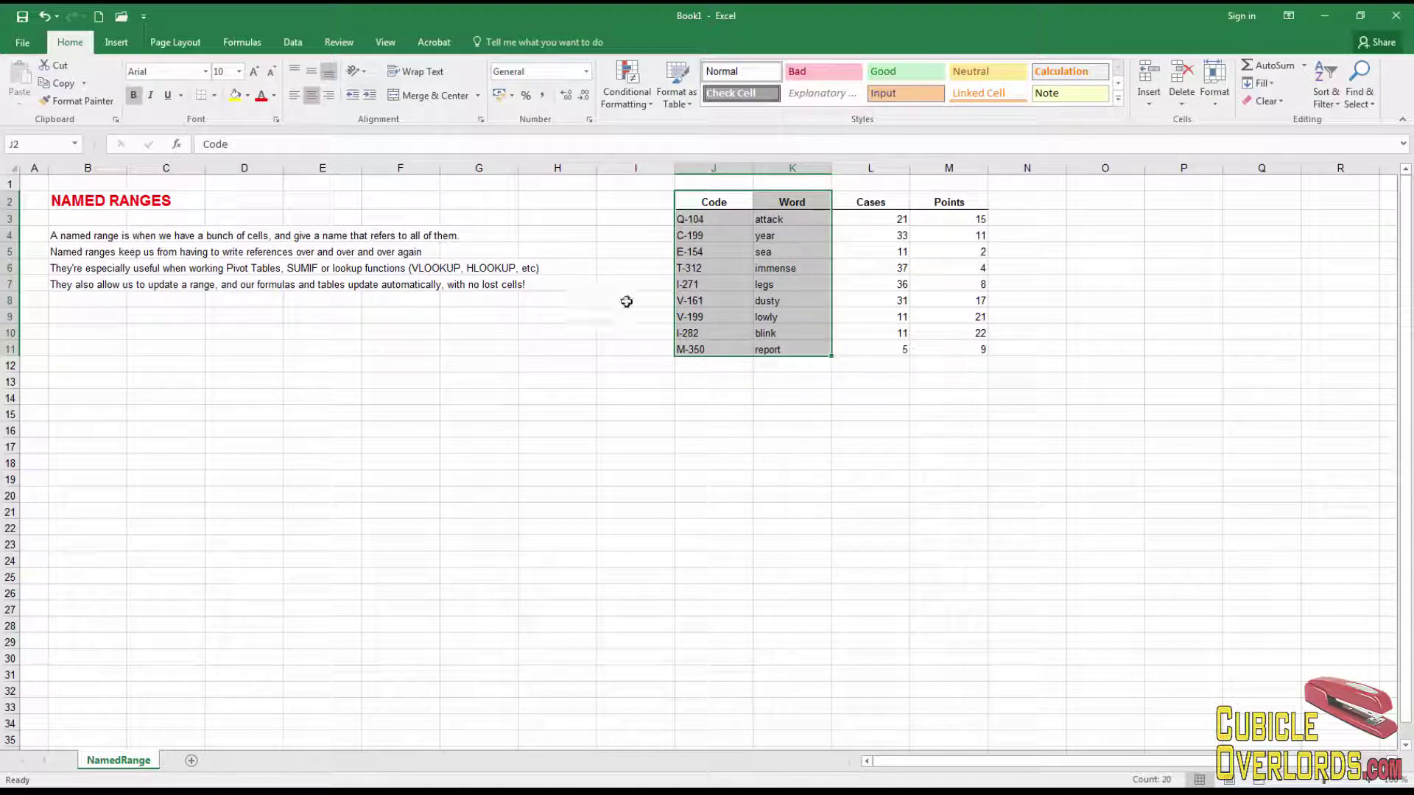
{"action": "left_click", "coordinate": [706, 203]}
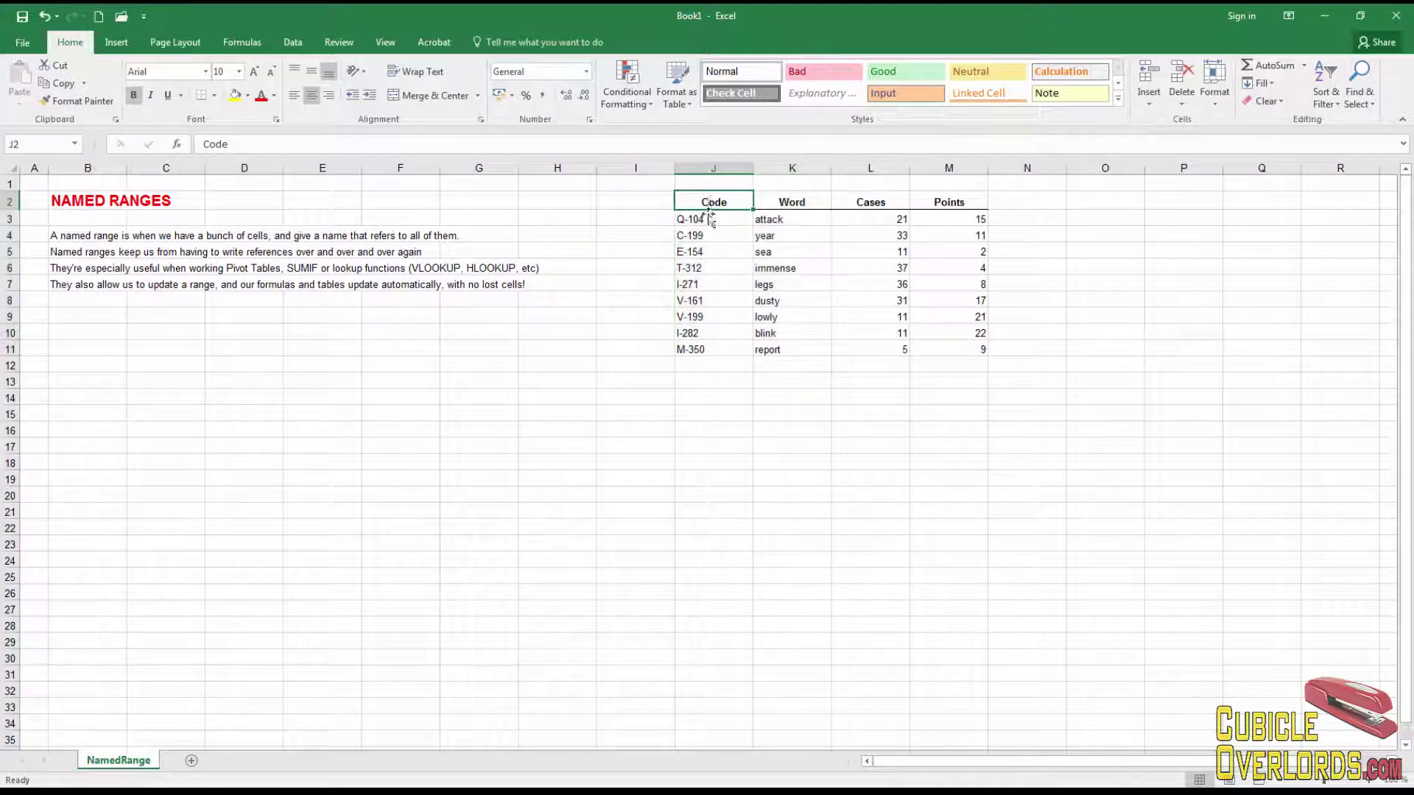
{"action": "left_click", "coordinate": [768, 351]}
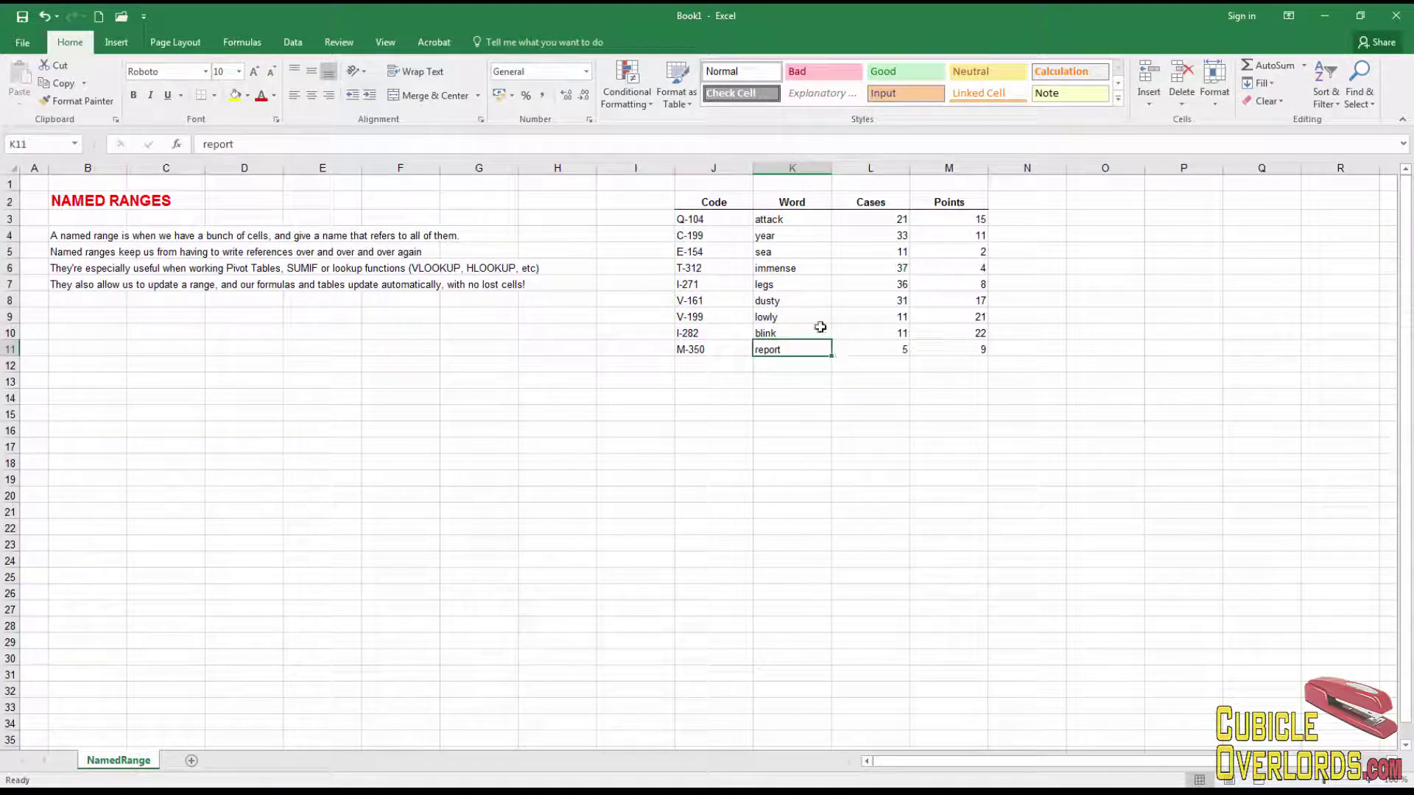
{"action": "left_click", "coordinate": [708, 219]}
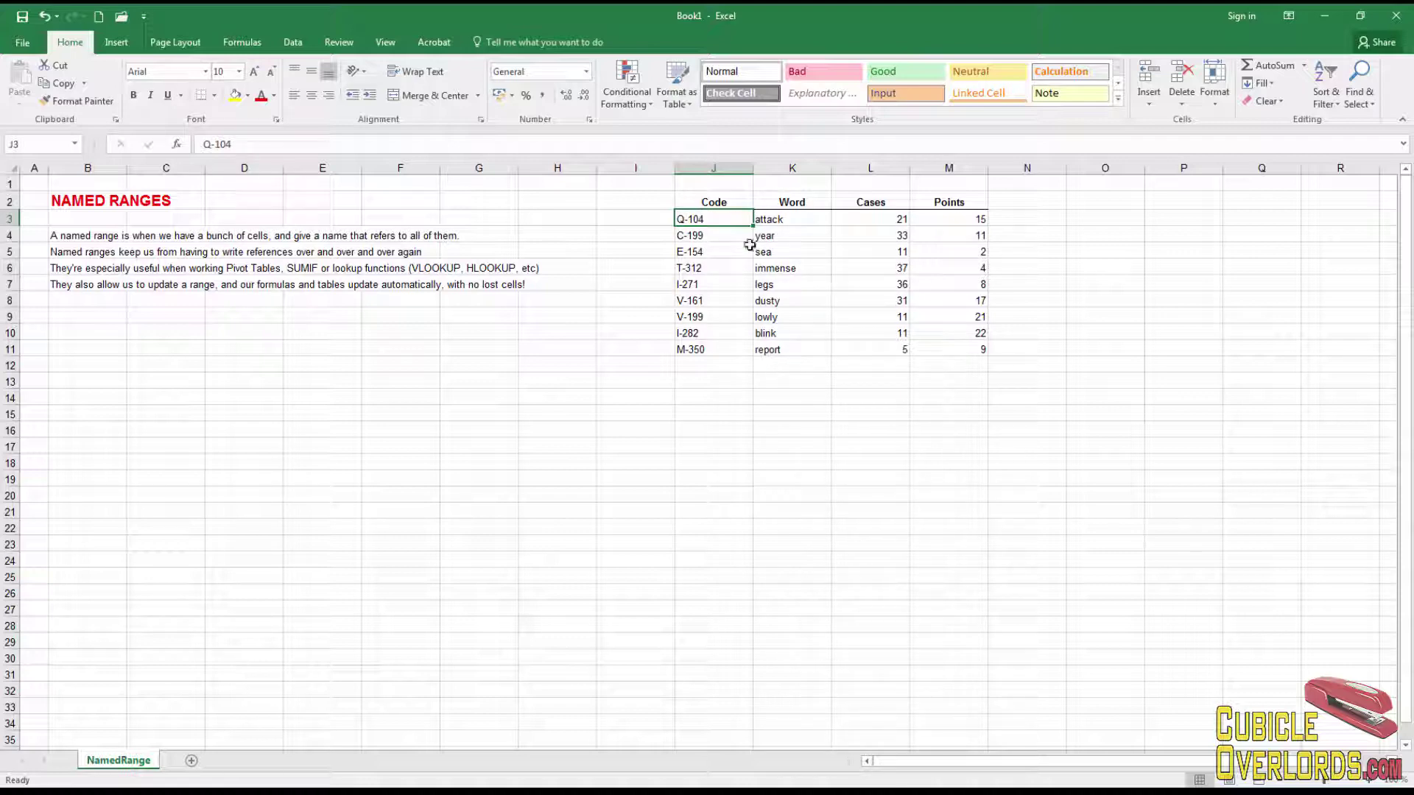
{"action": "left_click", "coordinate": [693, 200]}
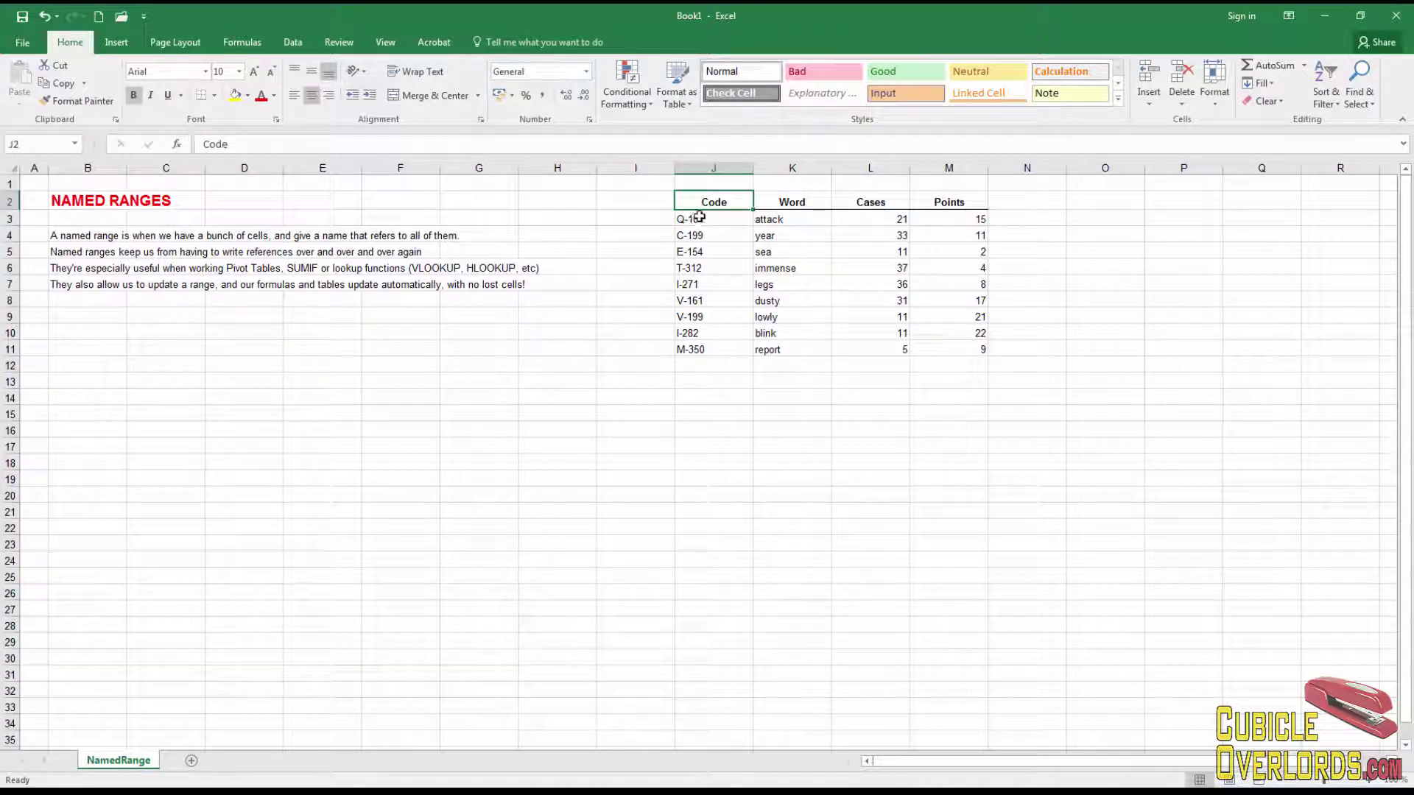
{"action": "left_click", "coordinate": [769, 351]}
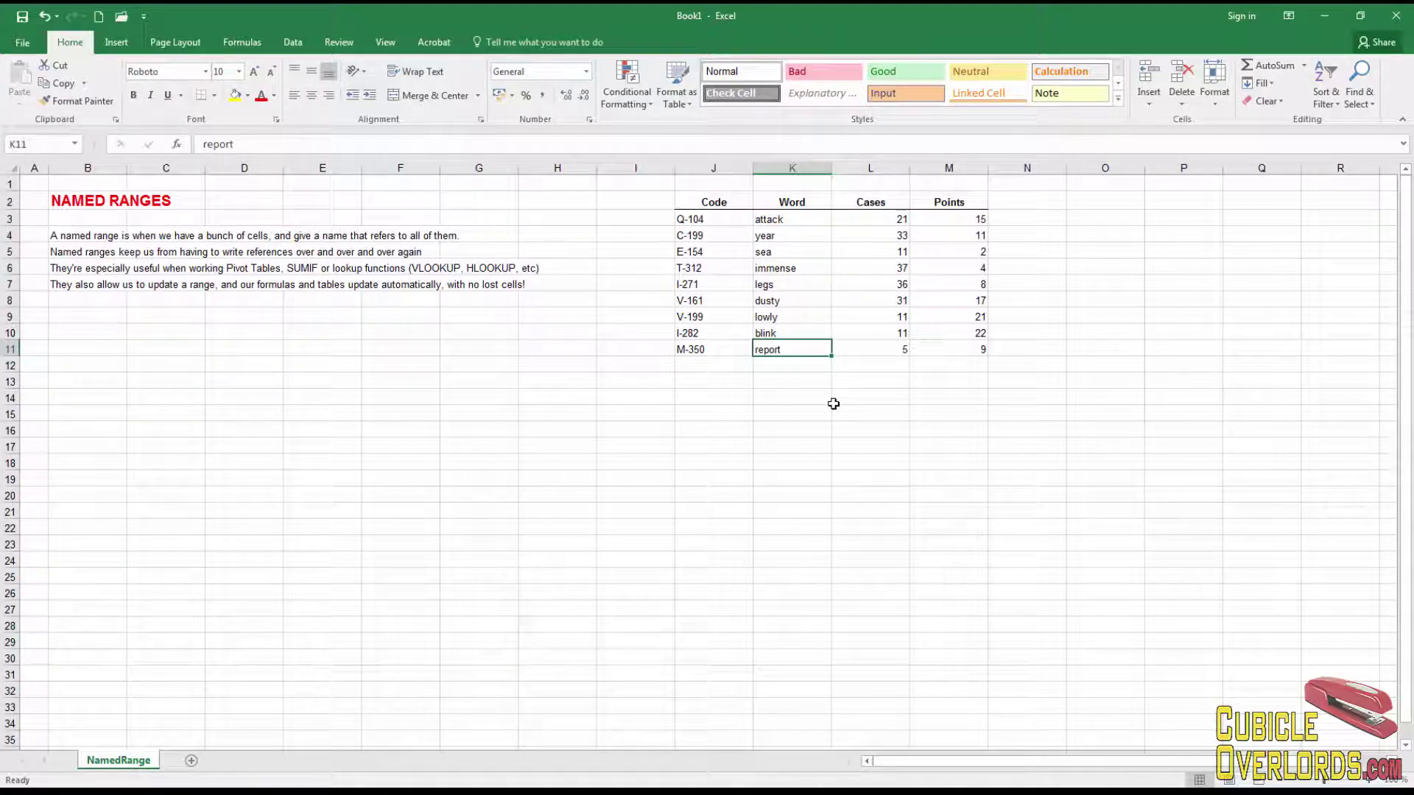
{"action": "left_click", "coordinate": [773, 285]}
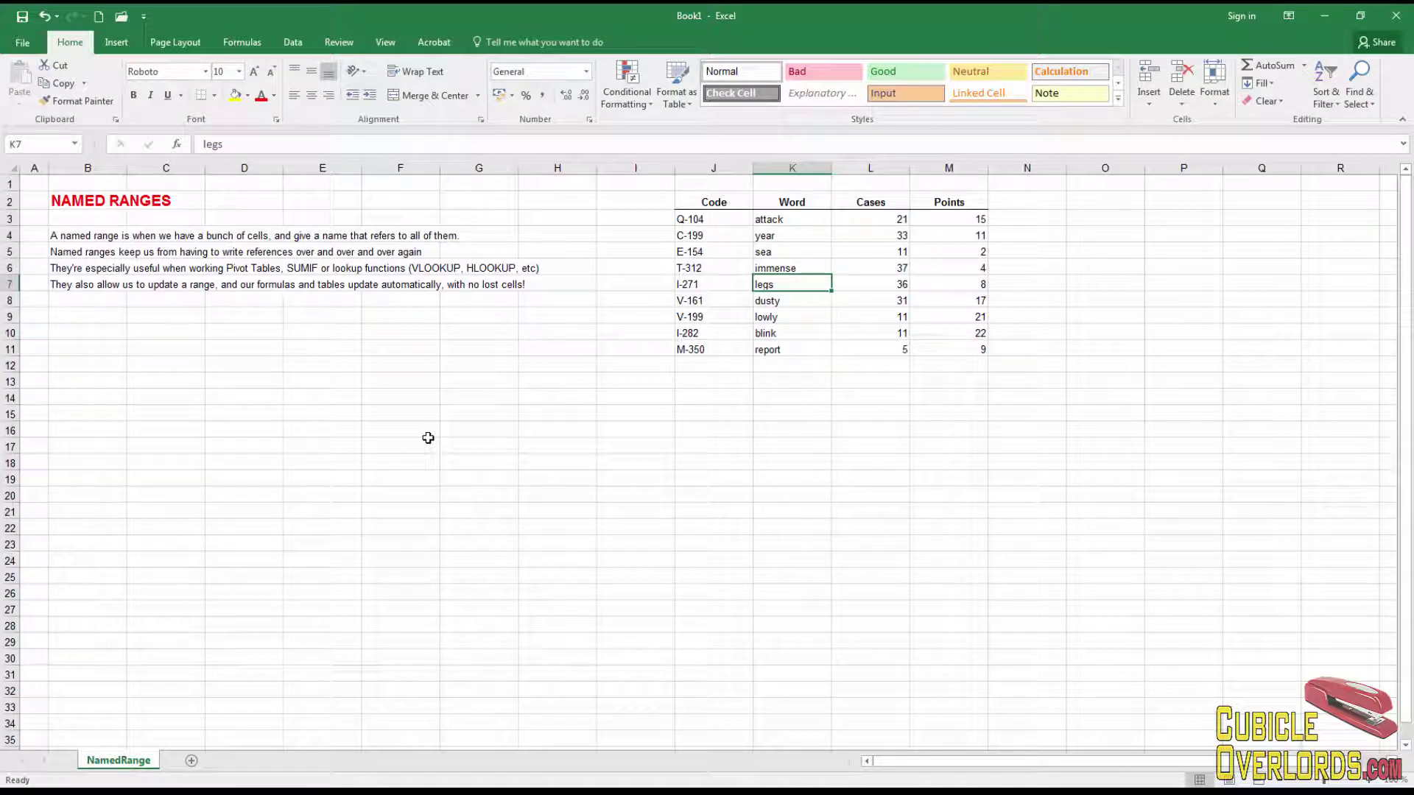
{"action": "left_click_drag", "start_coordinate": [701, 200], "coordinate": [780, 350]}
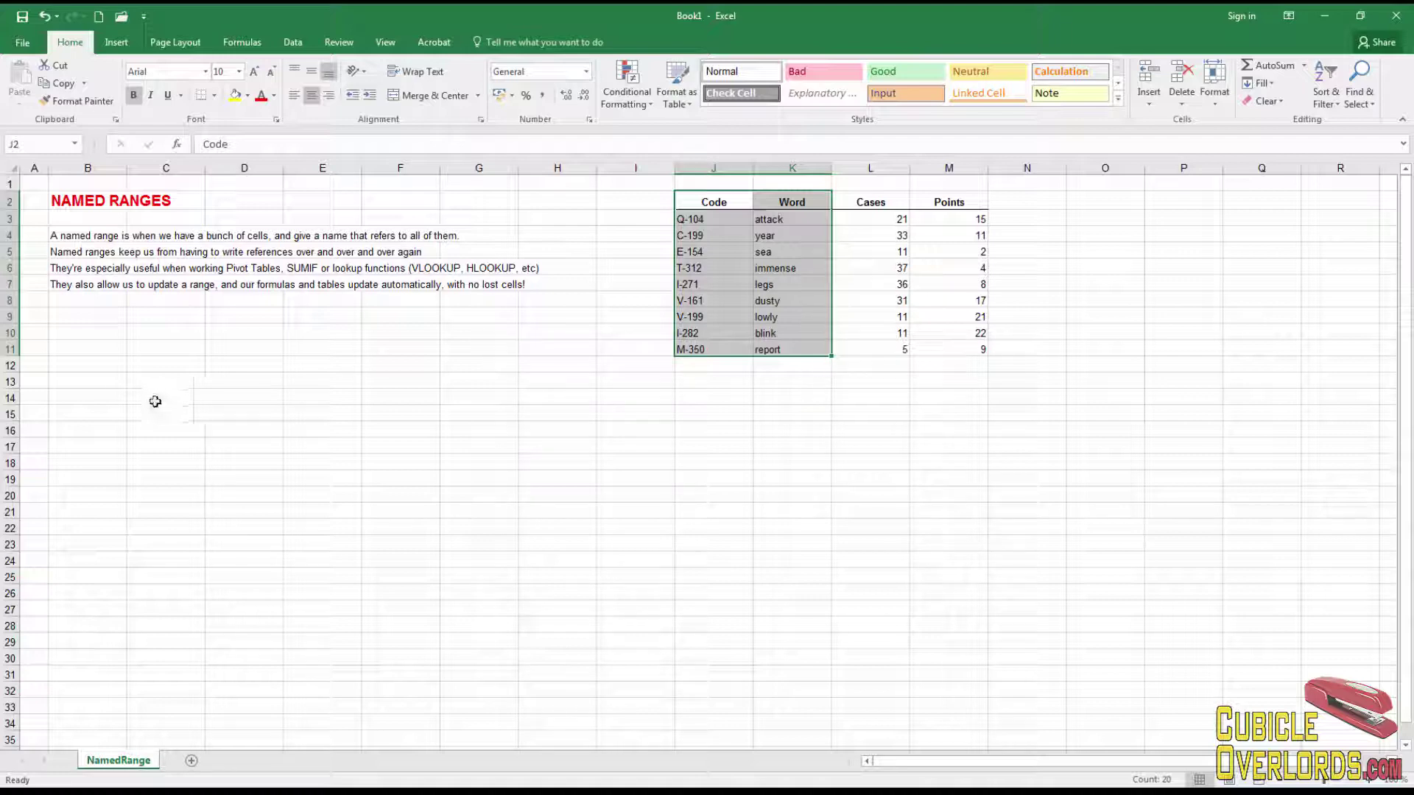
{"action": "left_click", "coordinate": [115, 256]}
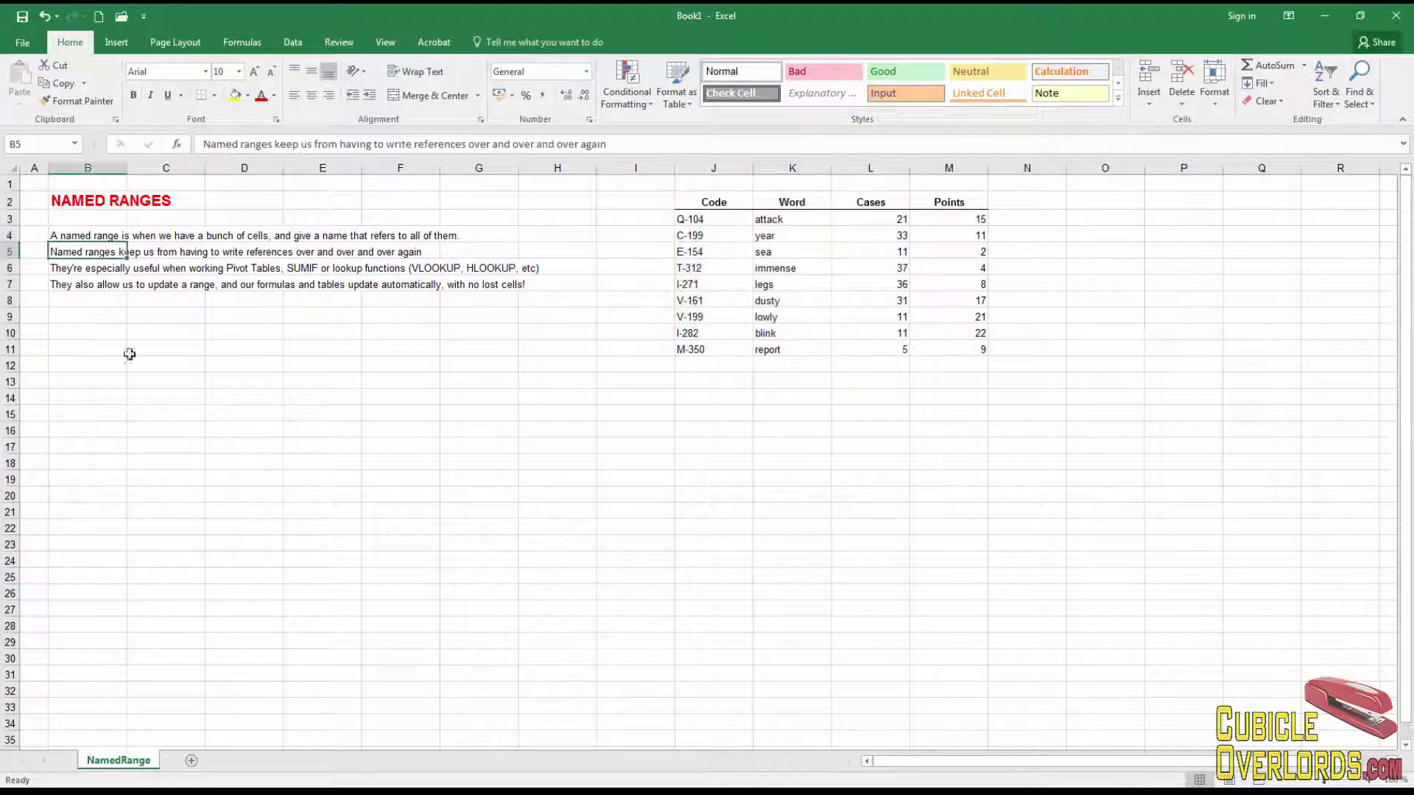
{"action": "left_click", "coordinate": [119, 342]}
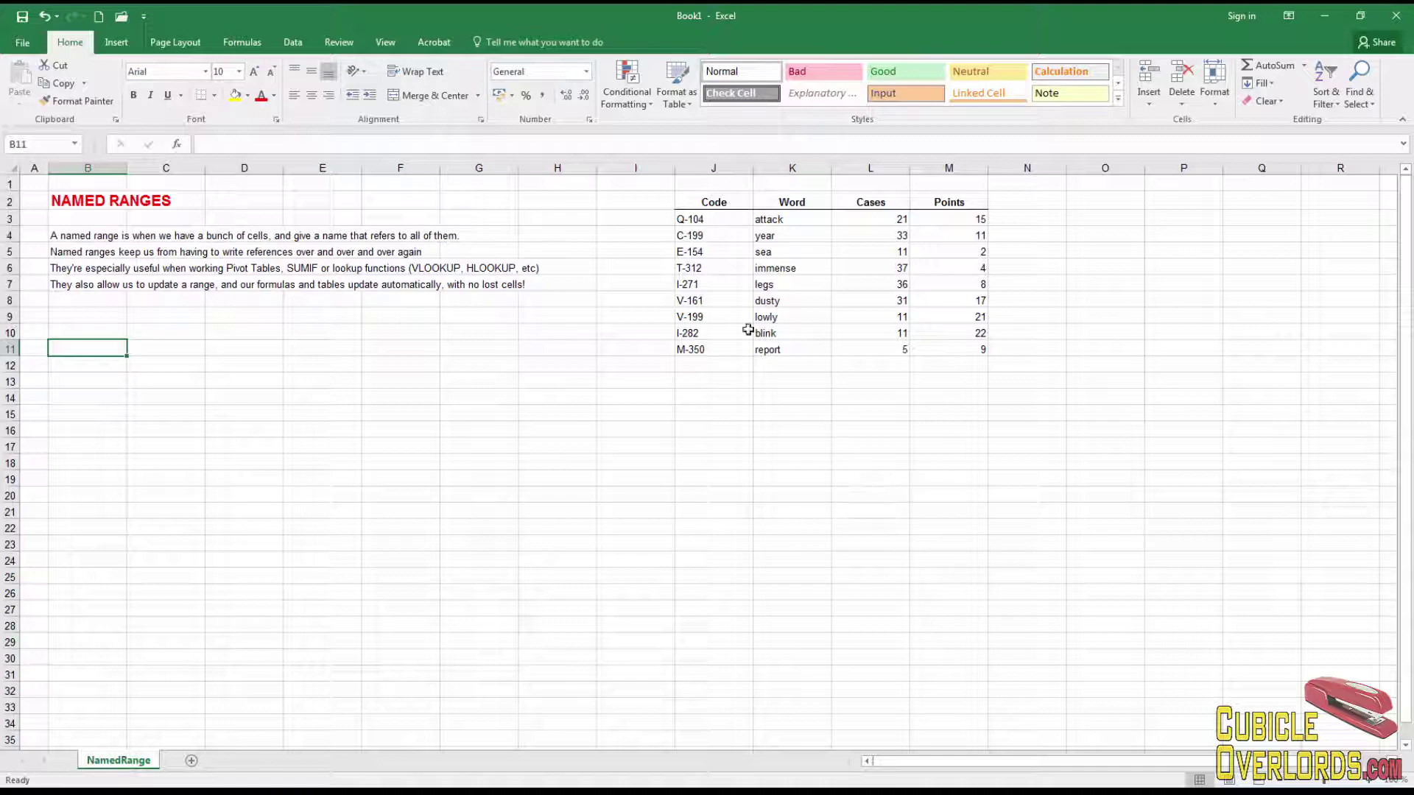
{"action": "left_click_drag", "start_coordinate": [699, 235], "coordinate": [777, 349]}
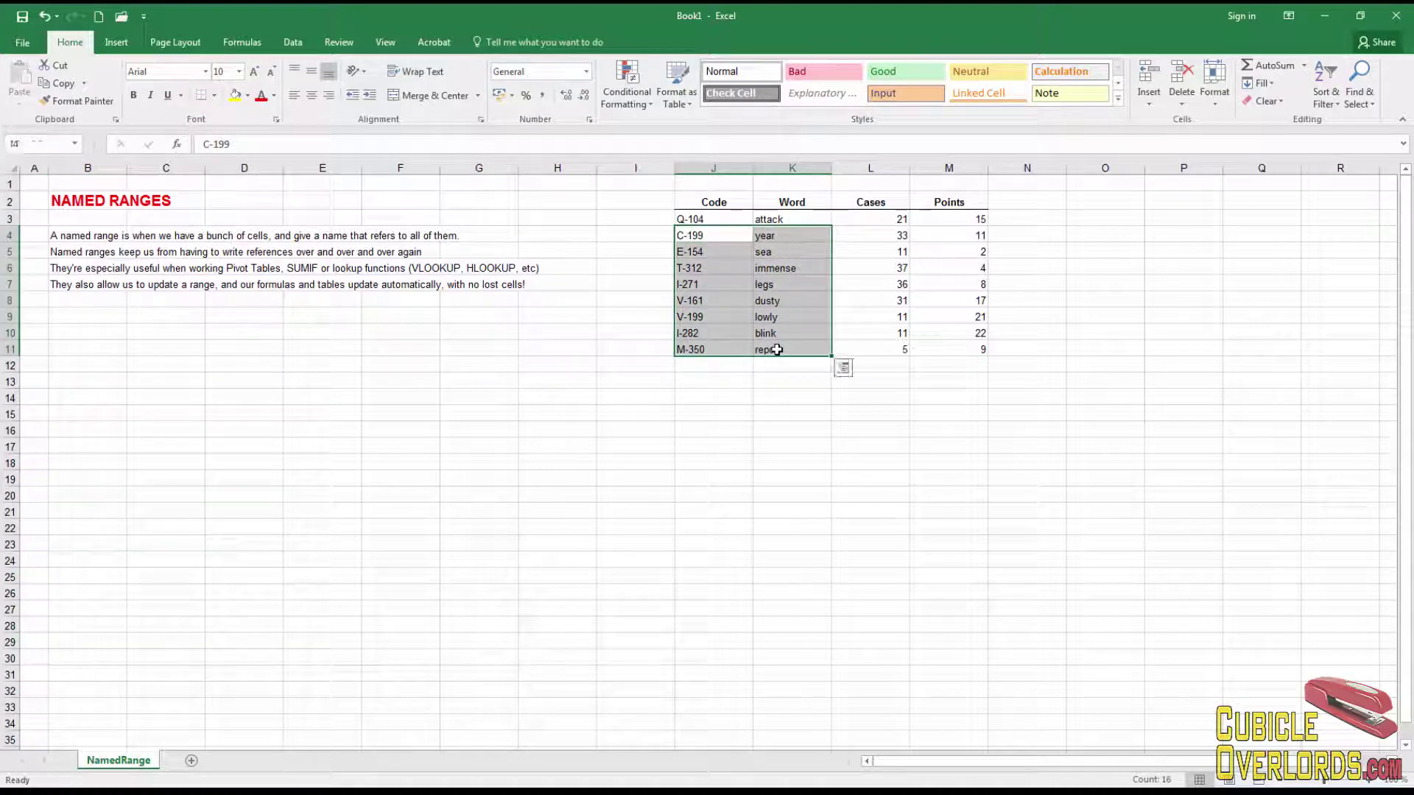
{"action": "left_click", "coordinate": [732, 202]}
{"action": "left_click", "coordinate": [796, 343]}
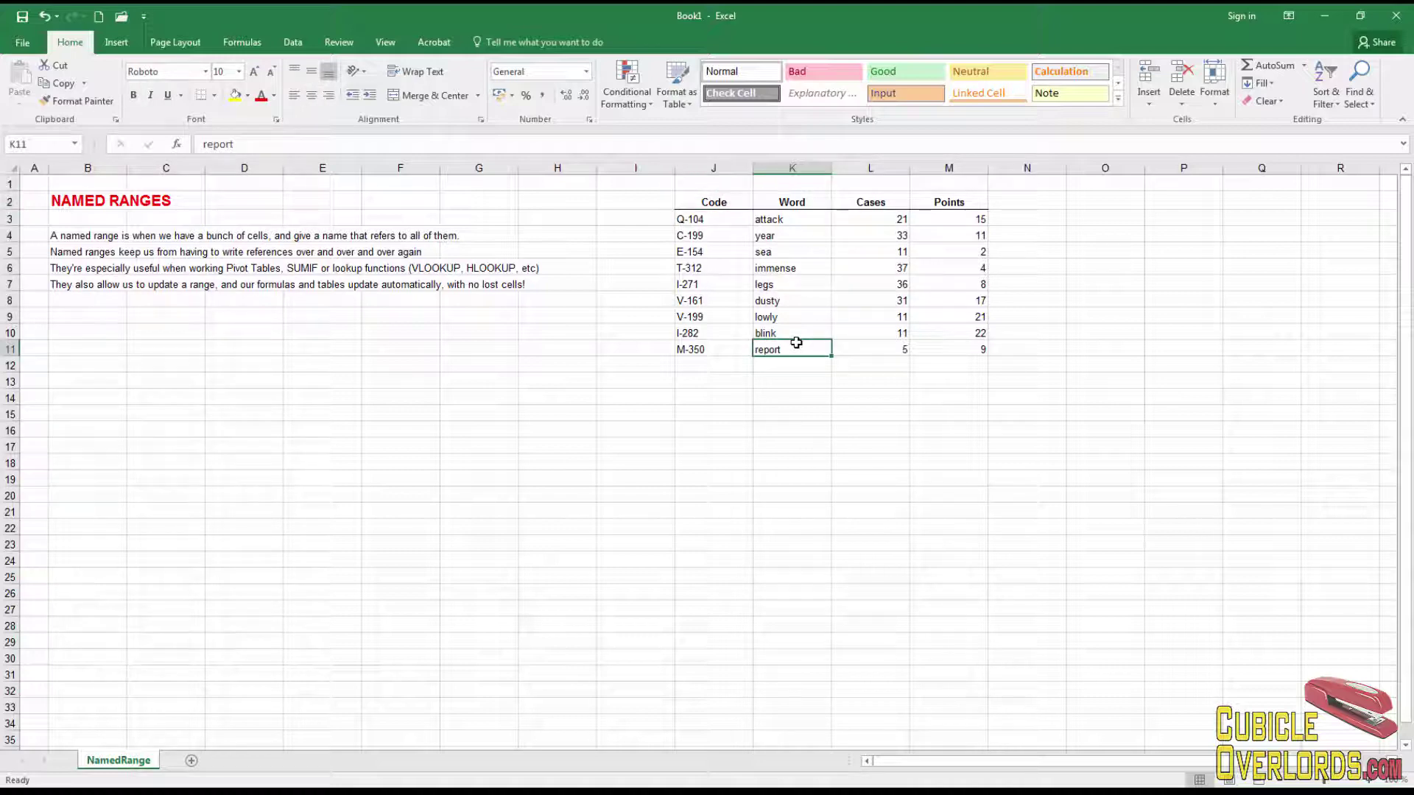
{"action": "left_click", "coordinate": [87, 349]}
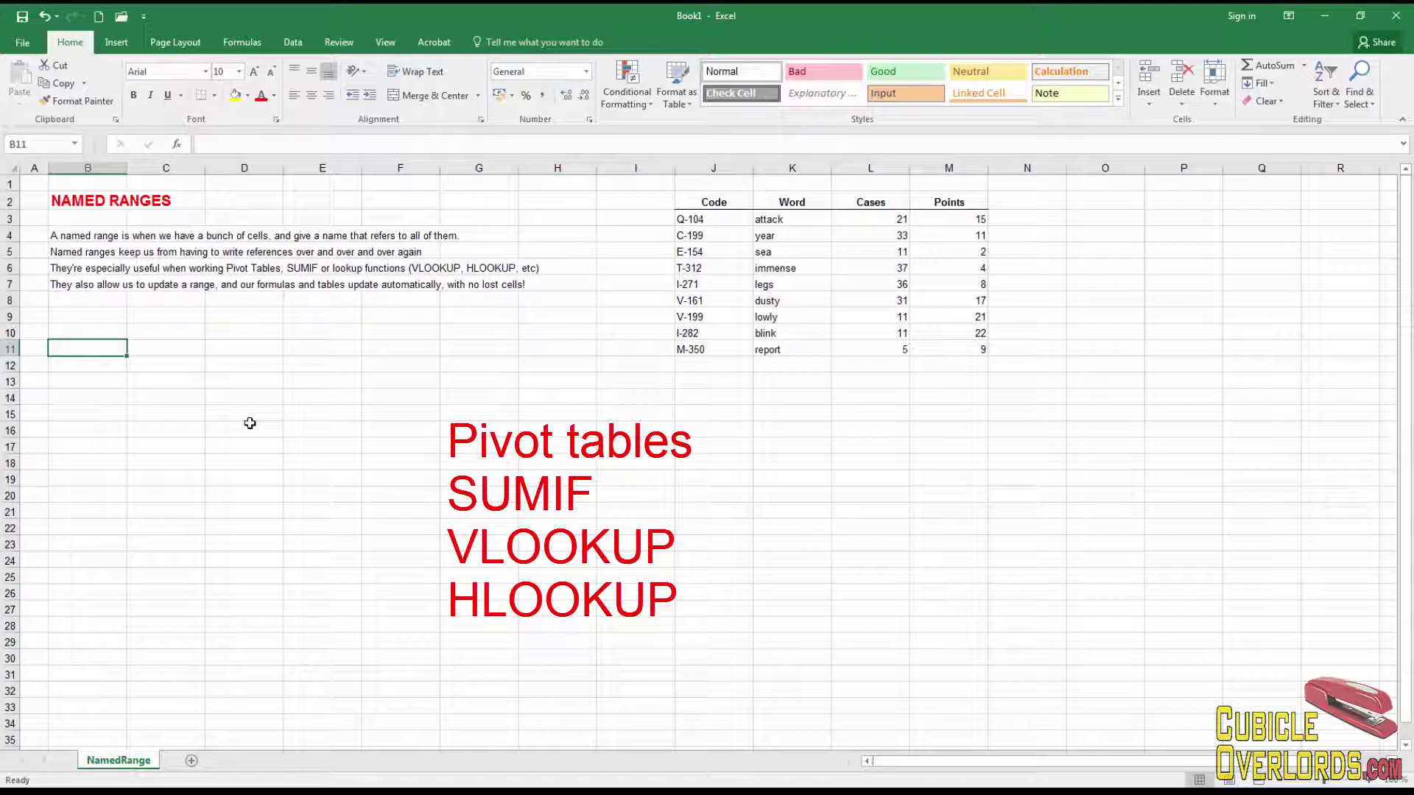
Examine the whole Code, Word, Cases and Points table in J2:M11 and the empty rows beneath it.
{"action": "left_click", "coordinate": [935, 385]}
{"action": "left_click", "coordinate": [716, 204]}
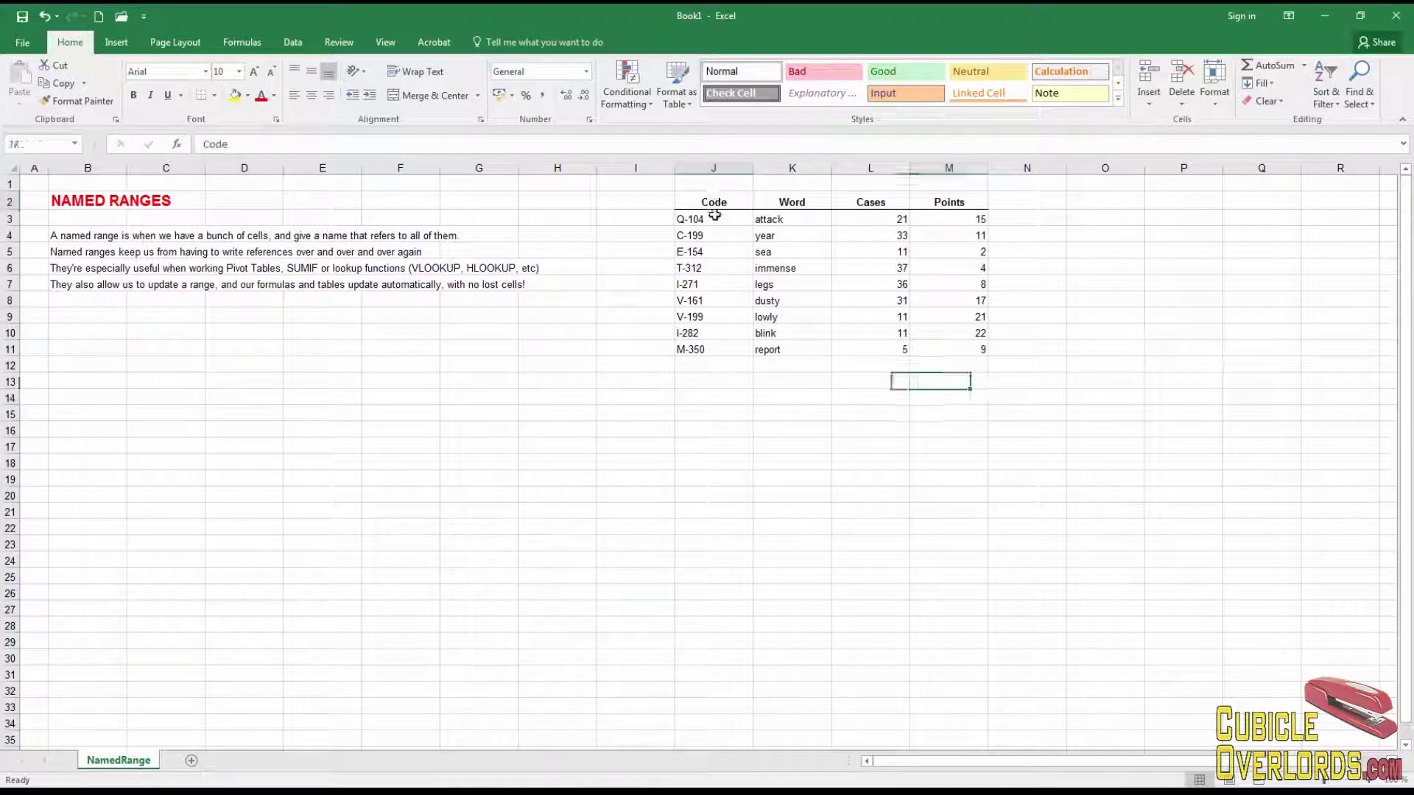
{"action": "left_click_drag", "start_coordinate": [714, 215], "coordinate": [936, 351]}
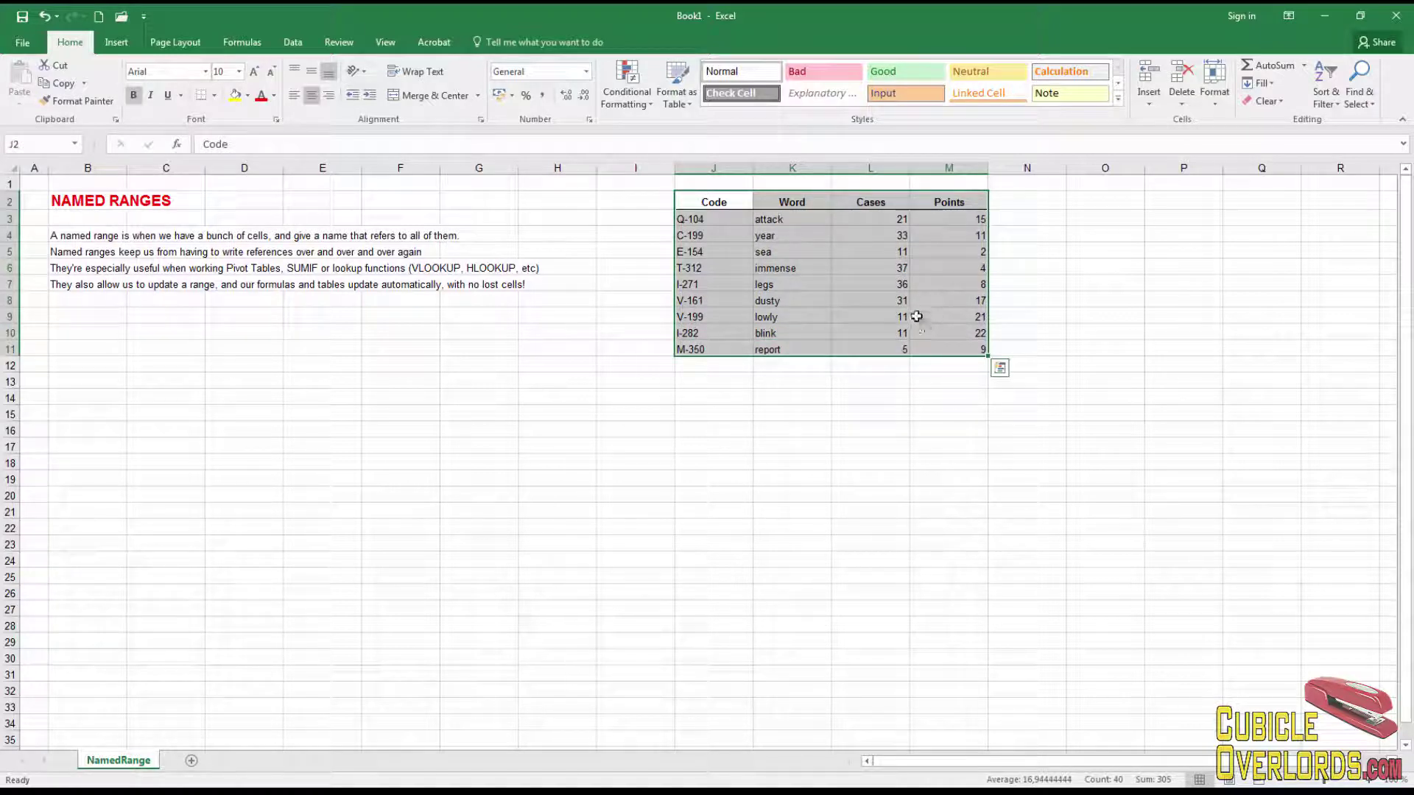
{"action": "left_click_drag", "start_coordinate": [714, 203], "coordinate": [970, 411]}
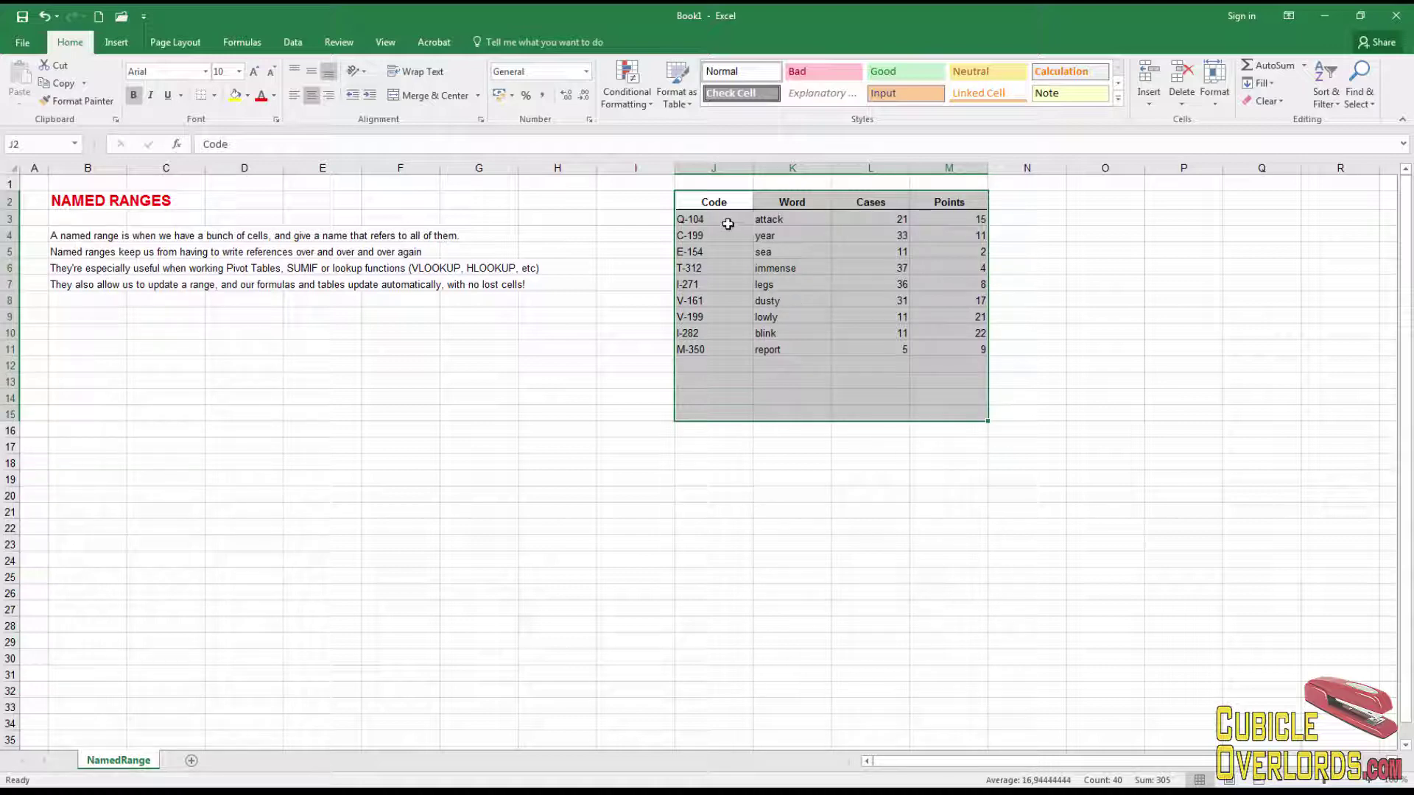
{"action": "left_click", "coordinate": [802, 393]}
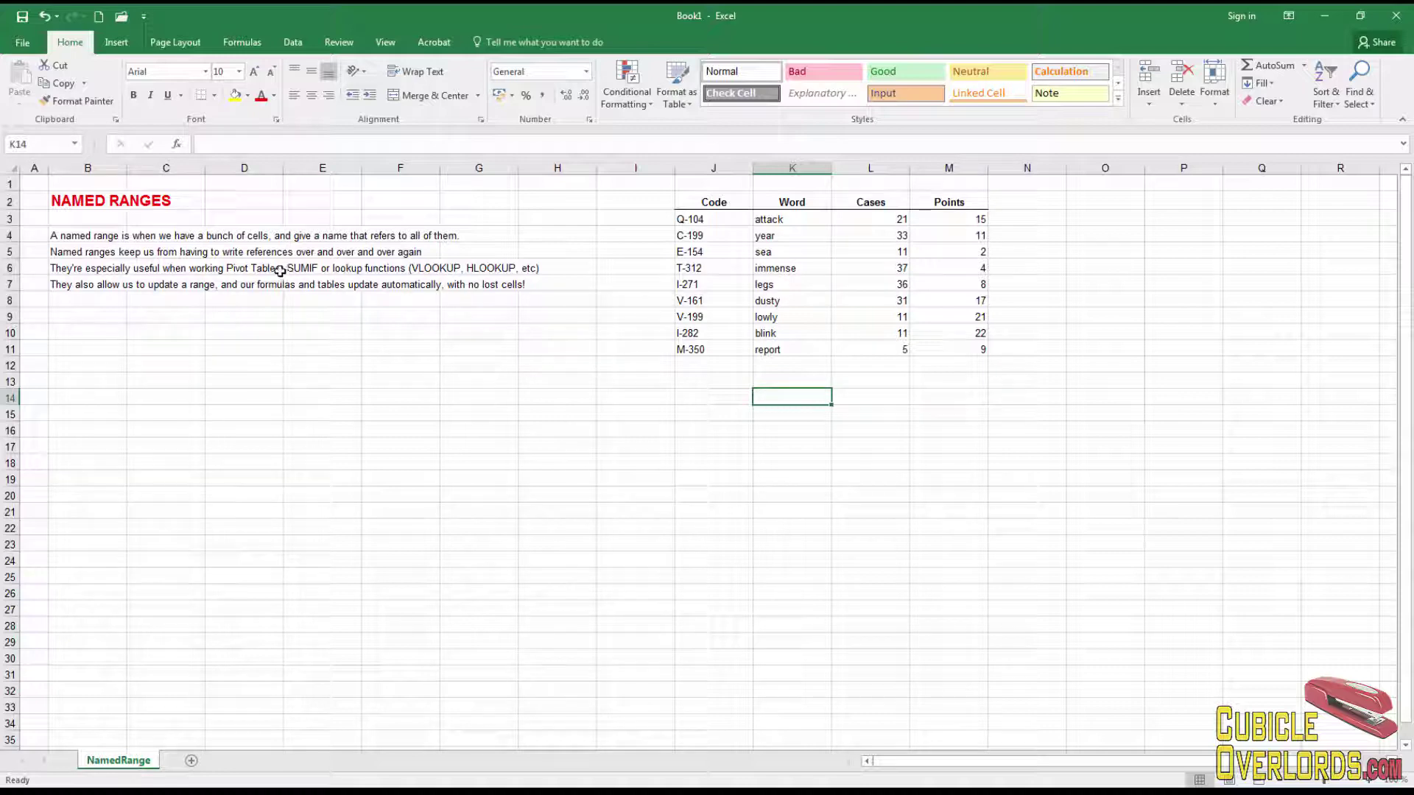
{"action": "left_click", "coordinate": [706, 286]}
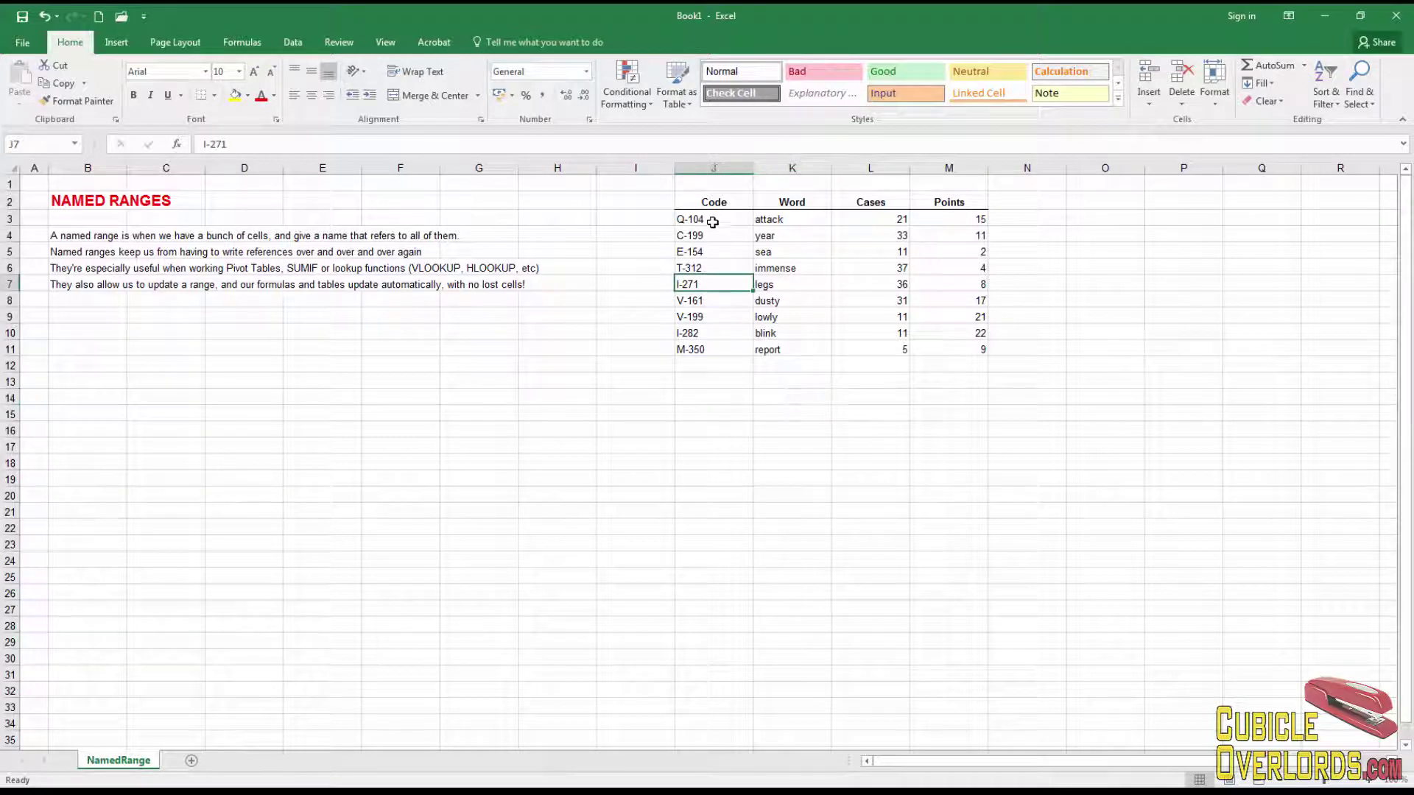
{"action": "left_click", "coordinate": [713, 201]}
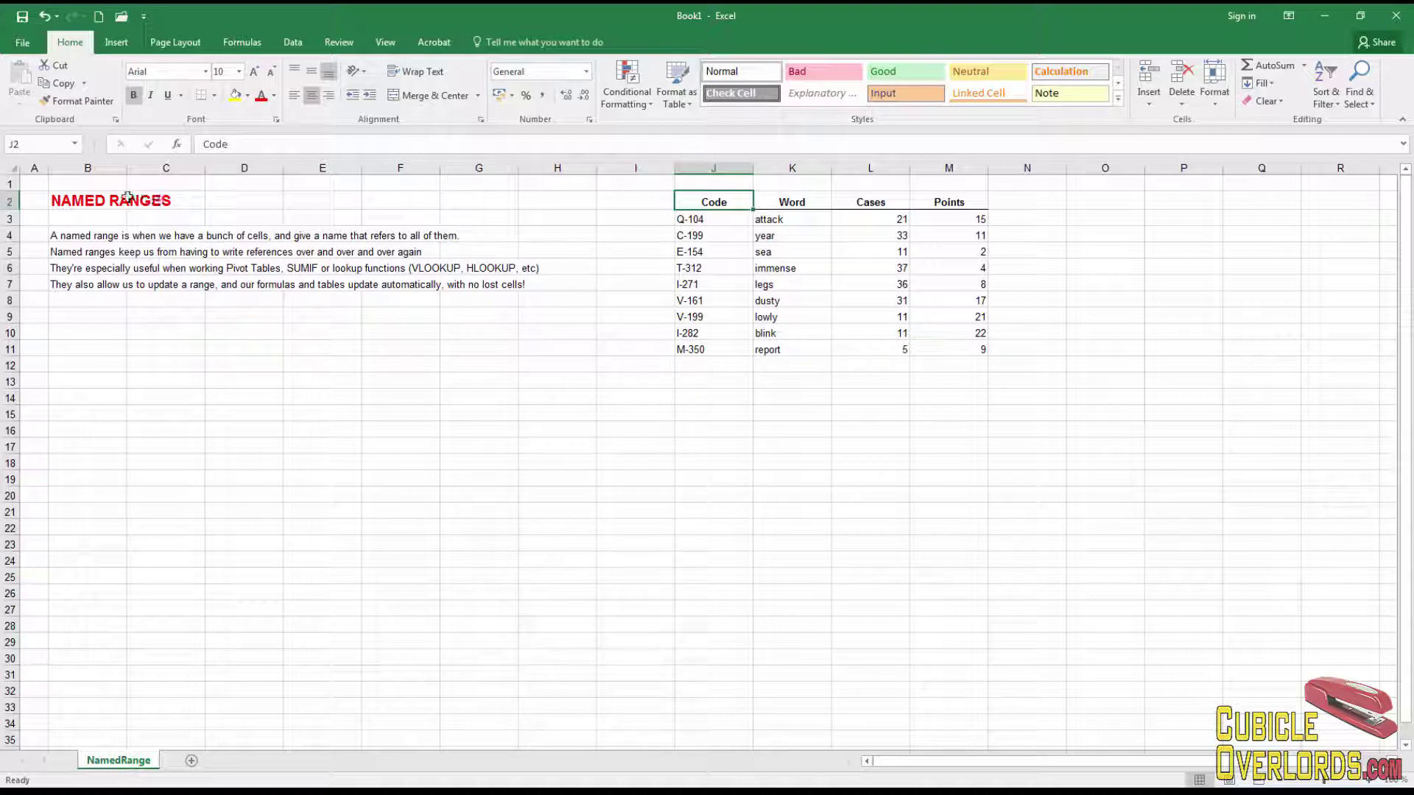
{"action": "left_click", "coordinate": [106, 330]}
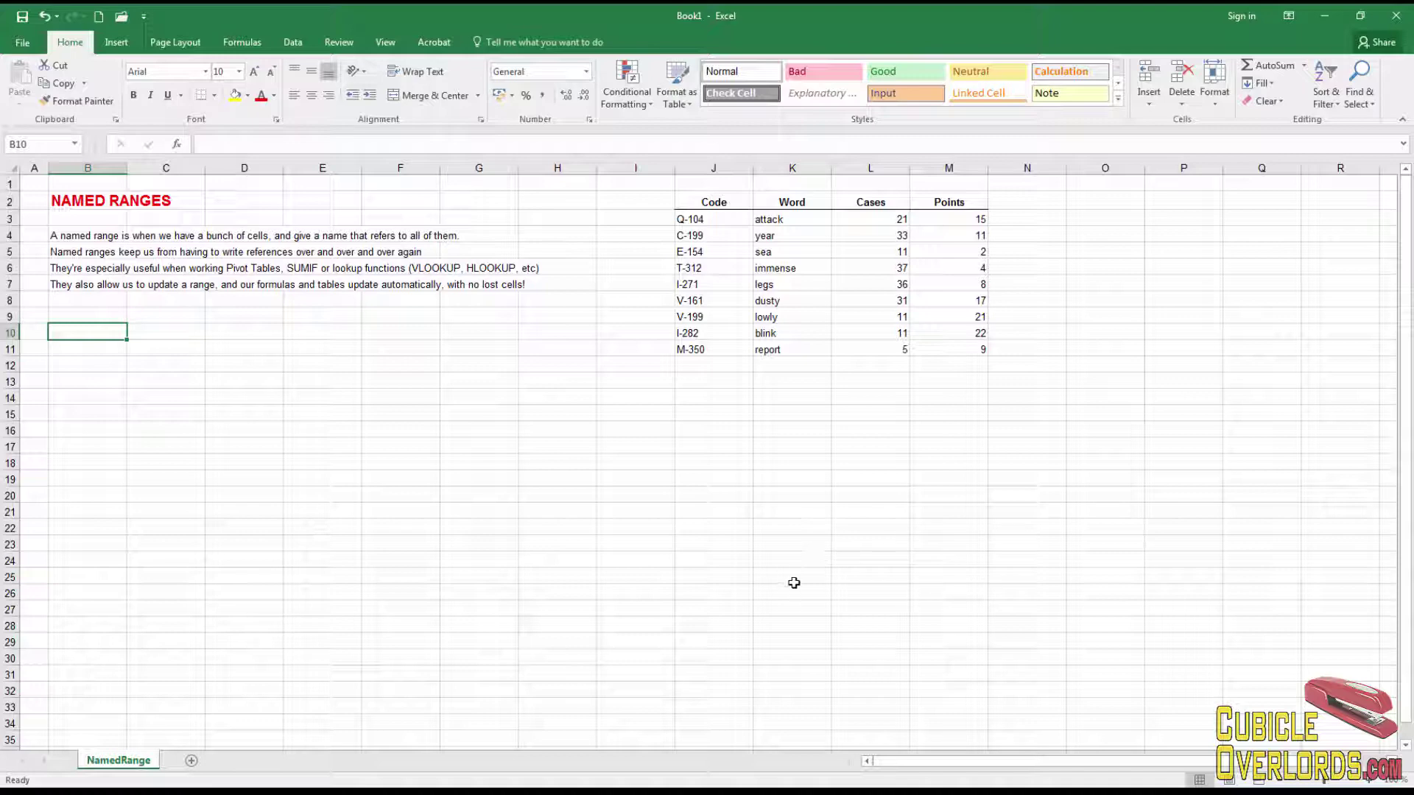
Check the references shown in the Name Box for the M-350 code cell and the "legs" word cell.
{"action": "left_click", "coordinate": [692, 350]}
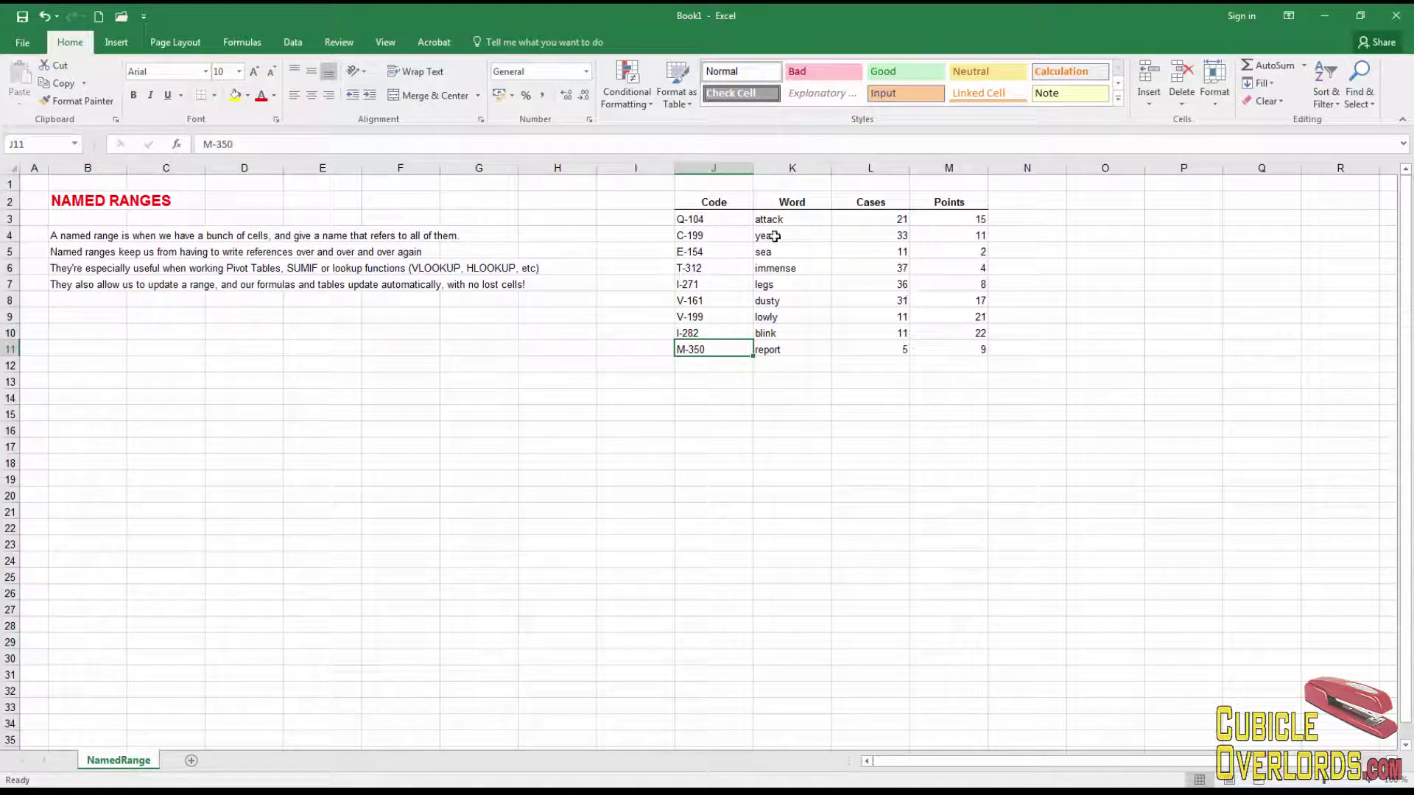
{"action": "left_click", "coordinate": [33, 144]}
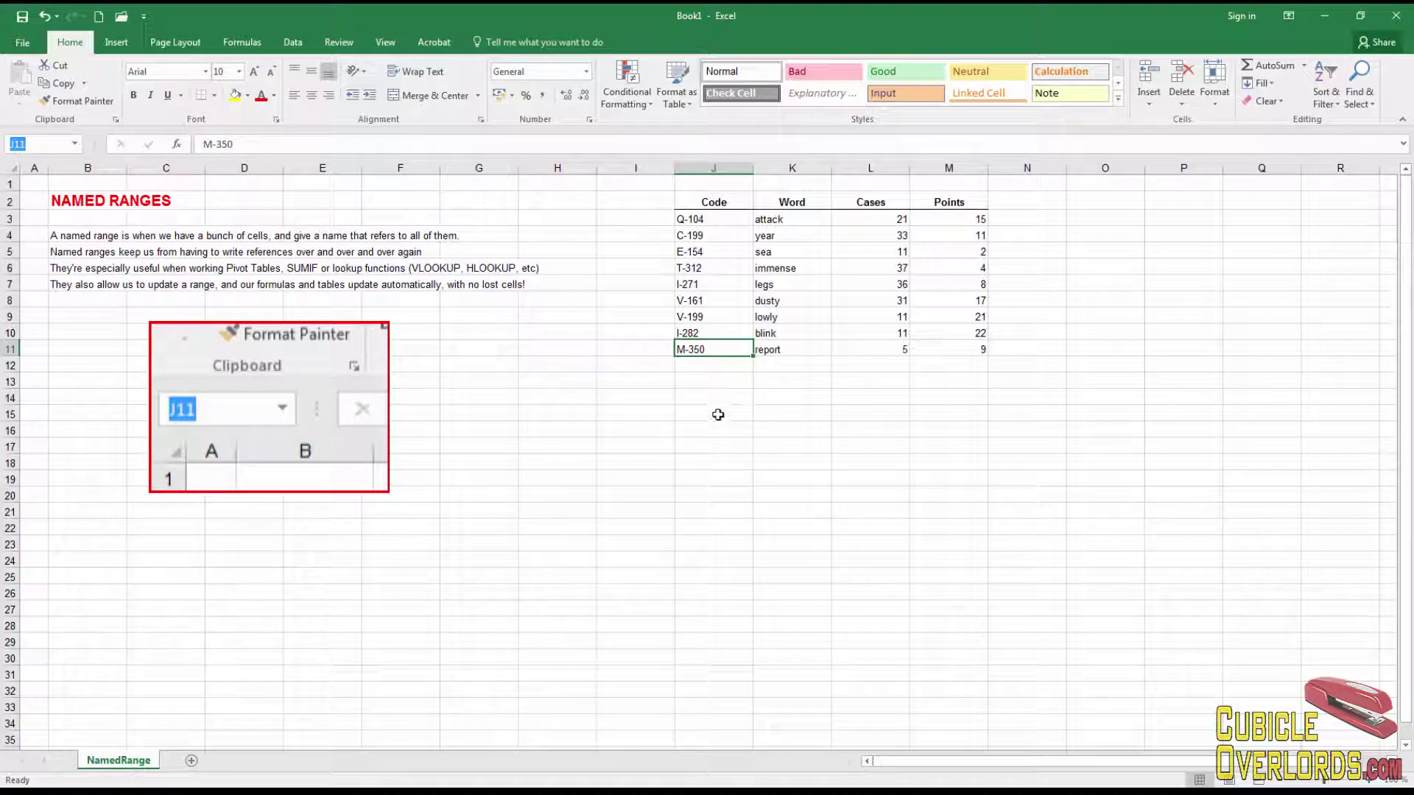
{"action": "left_click", "coordinate": [779, 282]}
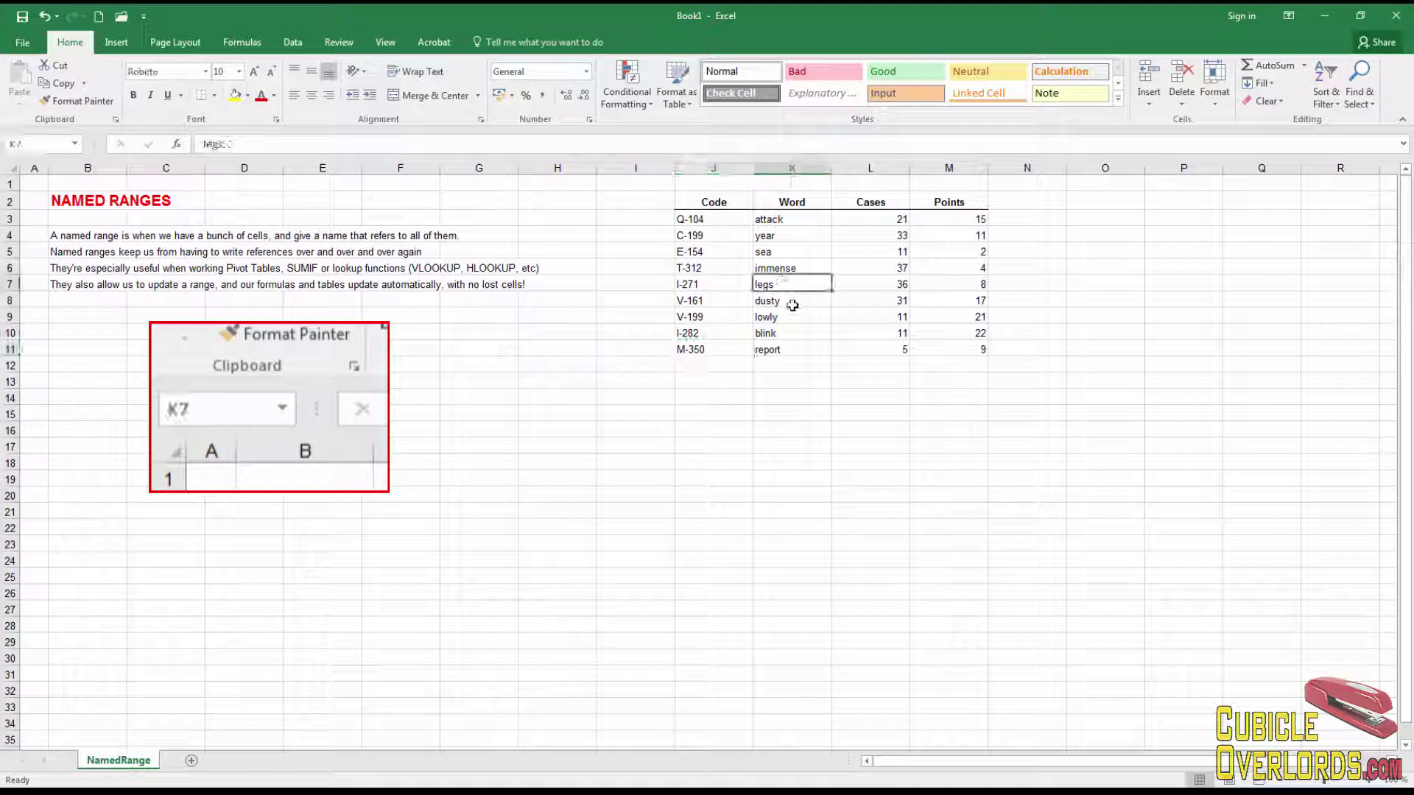
{"action": "left_click", "coordinate": [718, 345]}
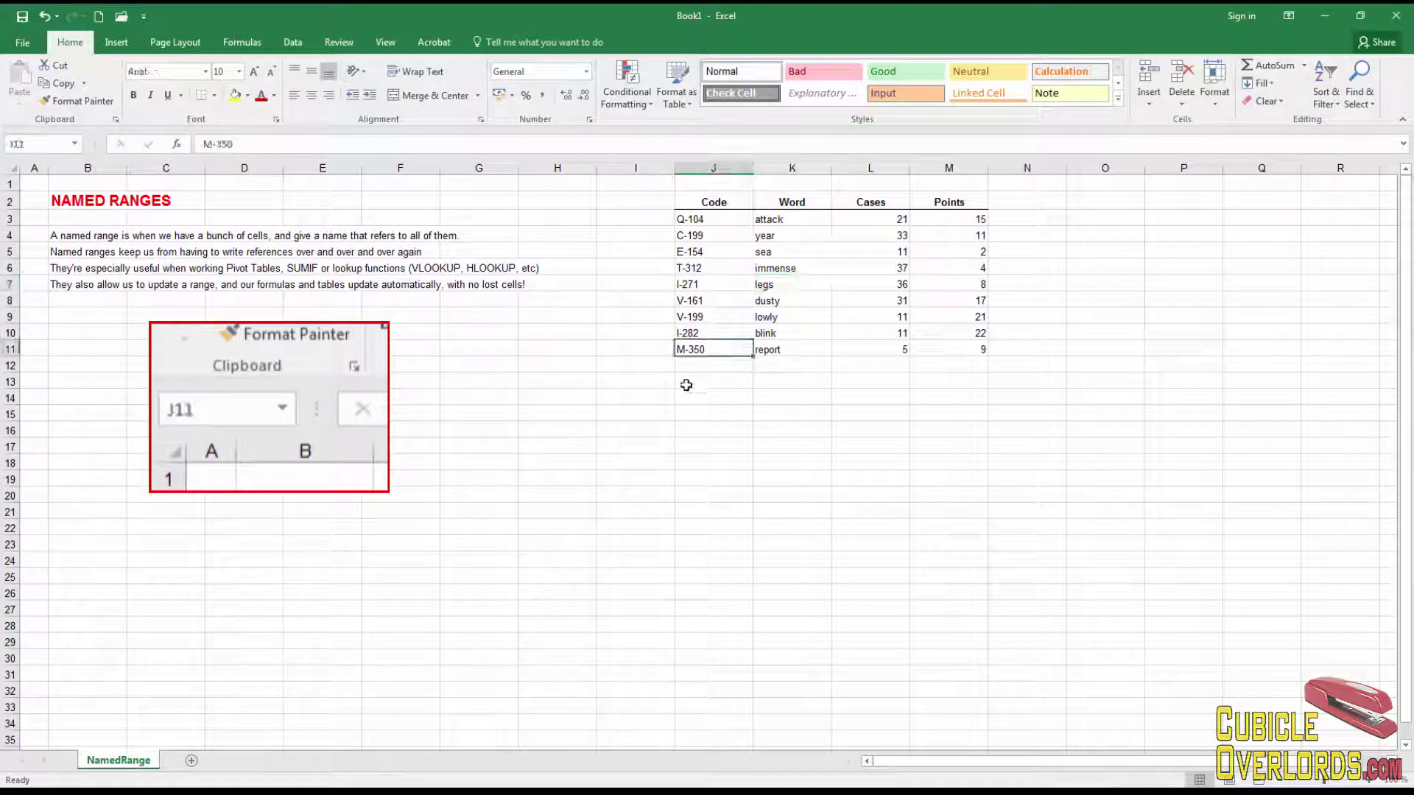
Name cell J4, which holds the code C-199, mycell1.
{"action": "left_click", "coordinate": [714, 237]}
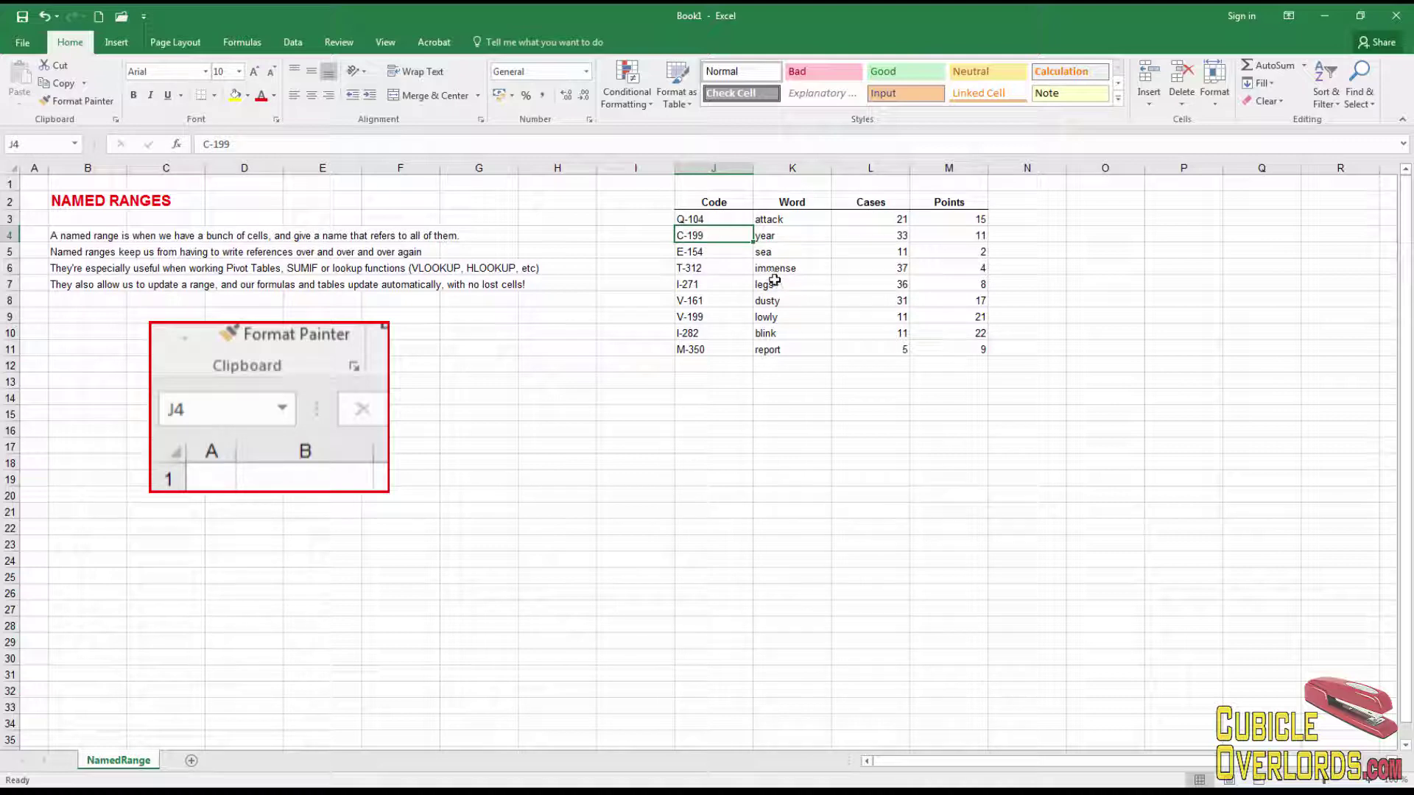
{"action": "left_click", "coordinate": [45, 144]}
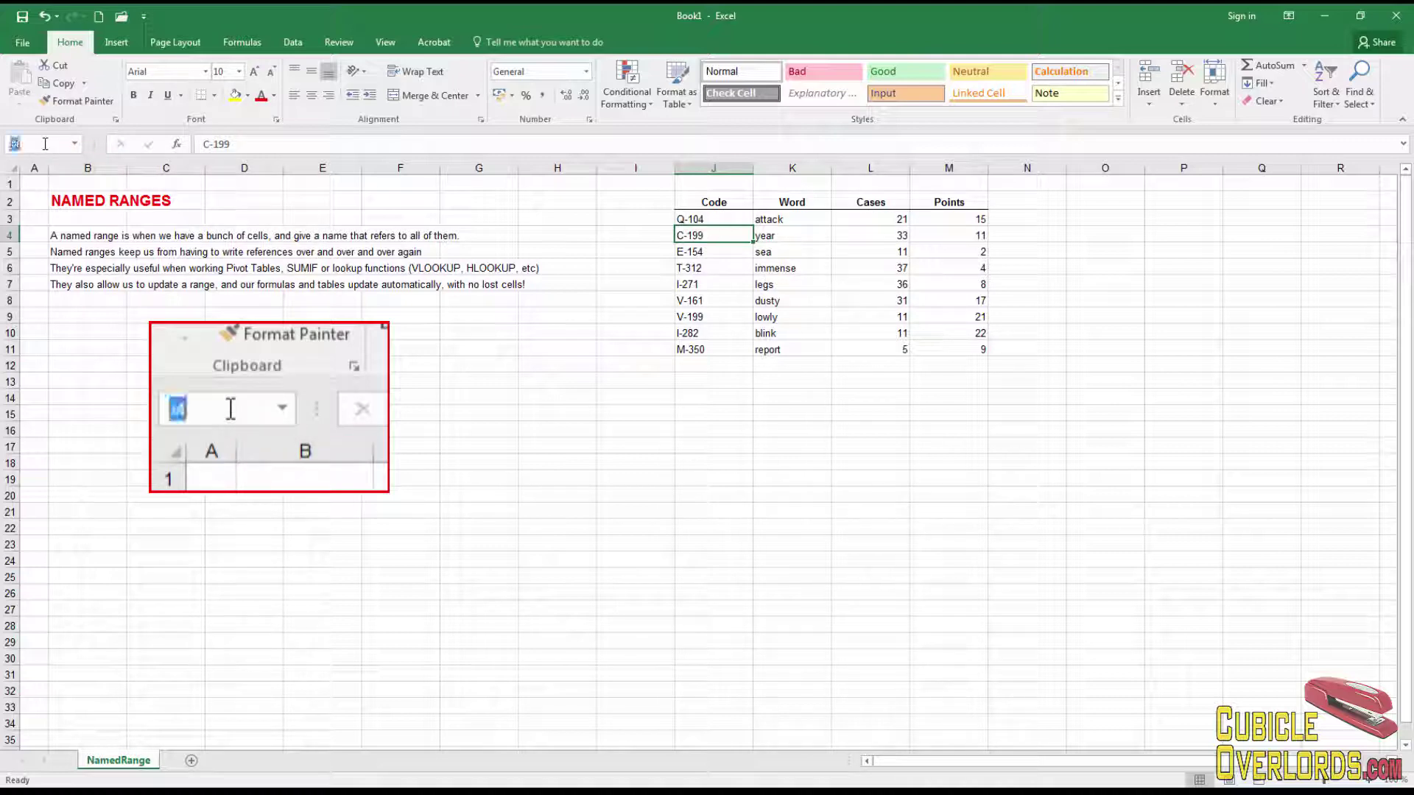
{"action": "type", "text": "mycell"}
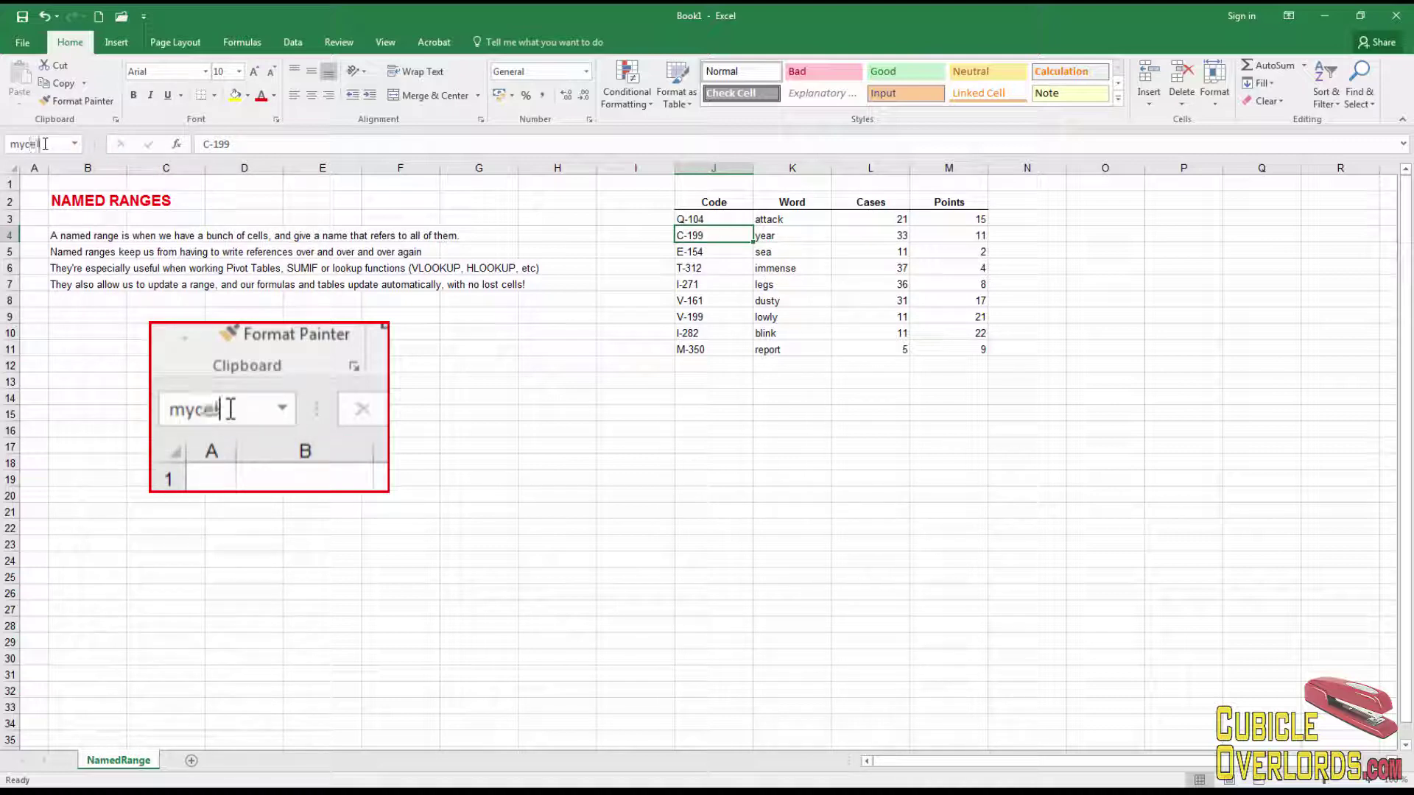
{"action": "type", "text": "1"}
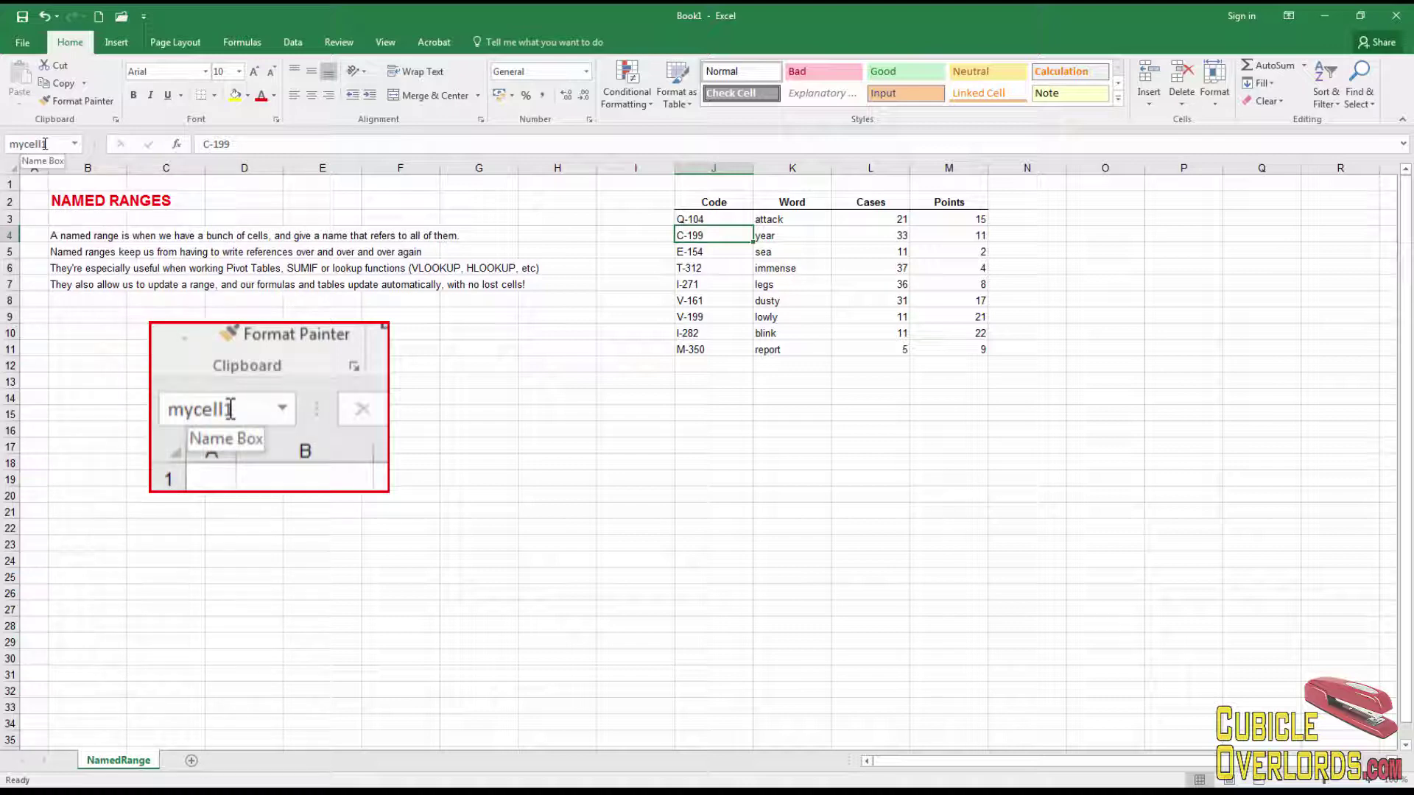
{"action": "key", "text": "Return"}
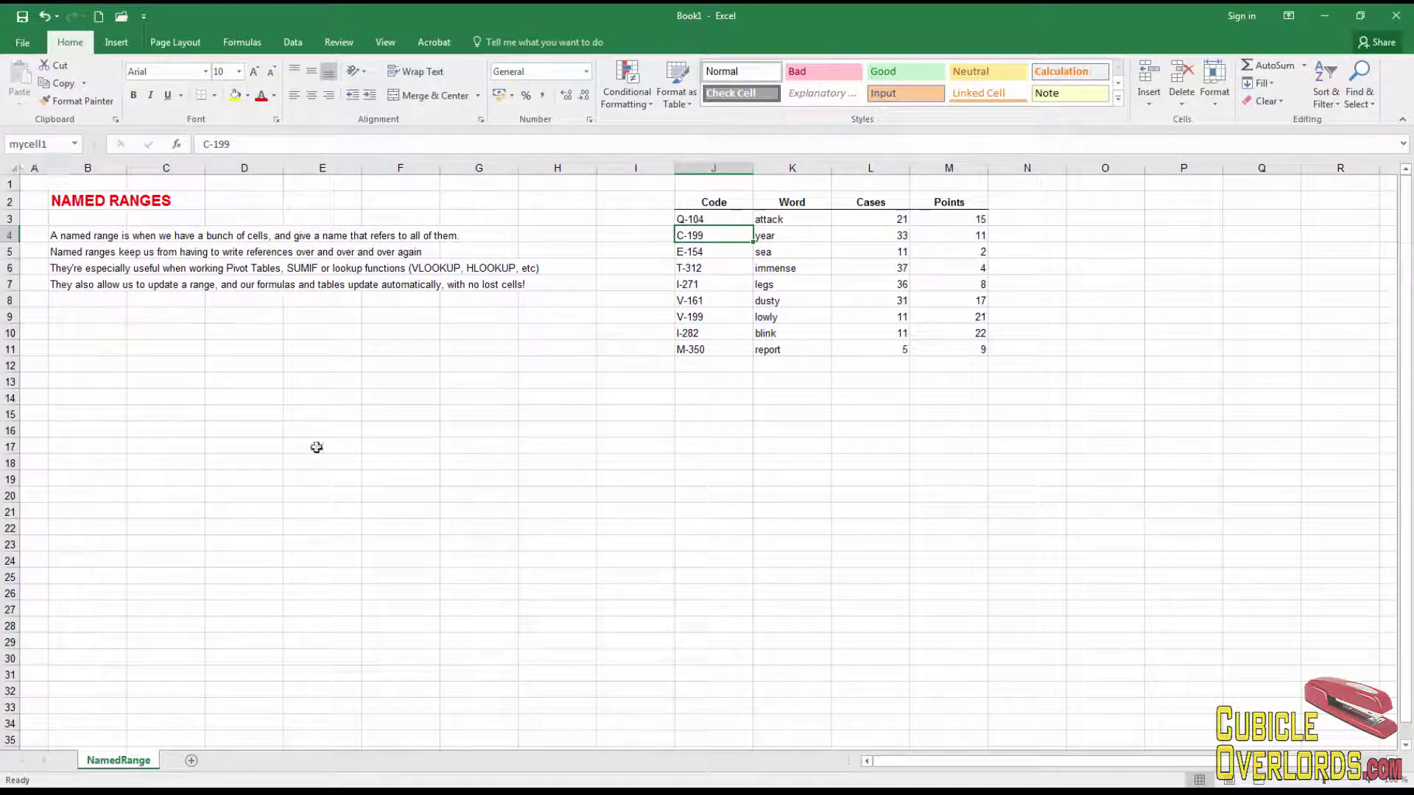
Enter a formula in cell B10 that refers to the name mycell1.
{"action": "left_click", "coordinate": [463, 577]}
{"action": "left_click", "coordinate": [441, 444]}
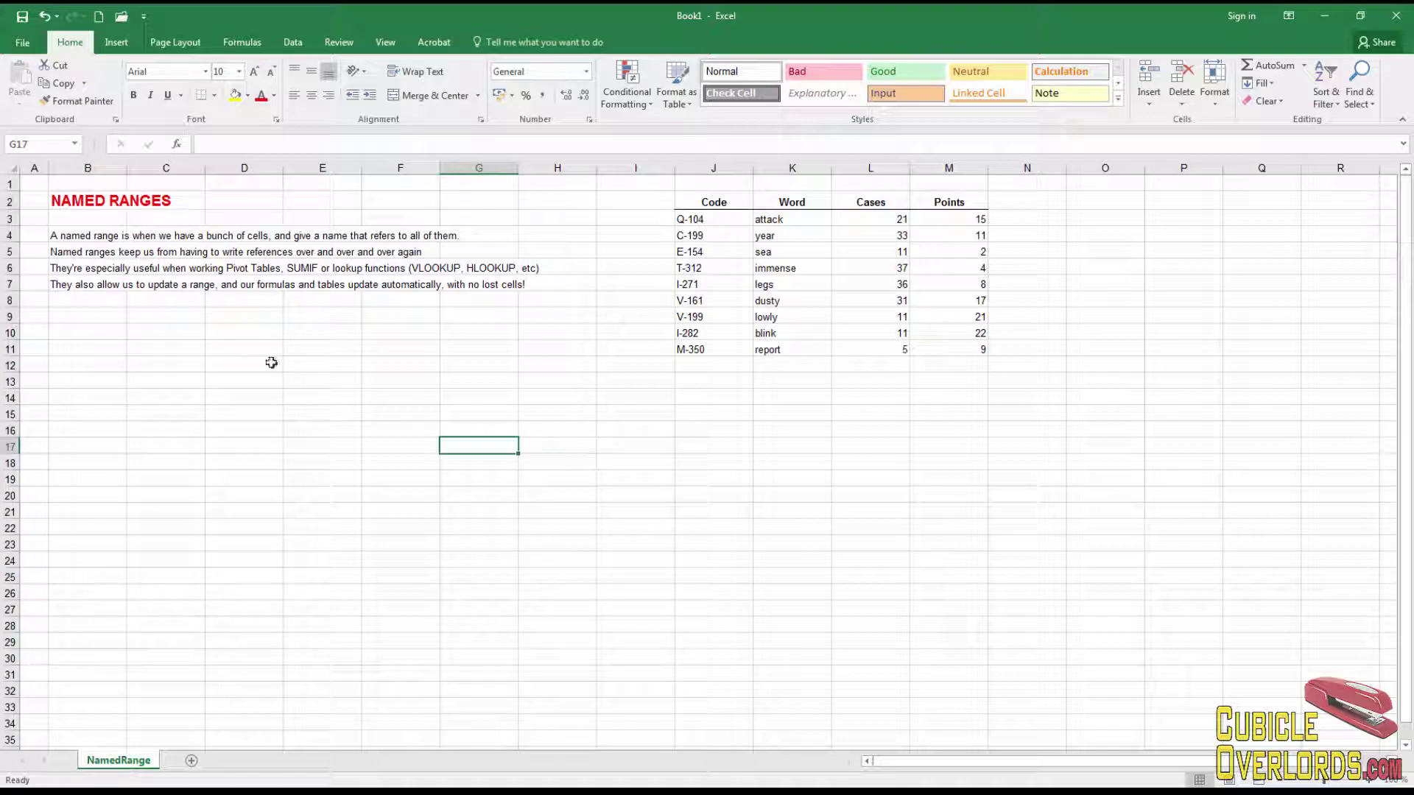
{"action": "left_click", "coordinate": [87, 331]}
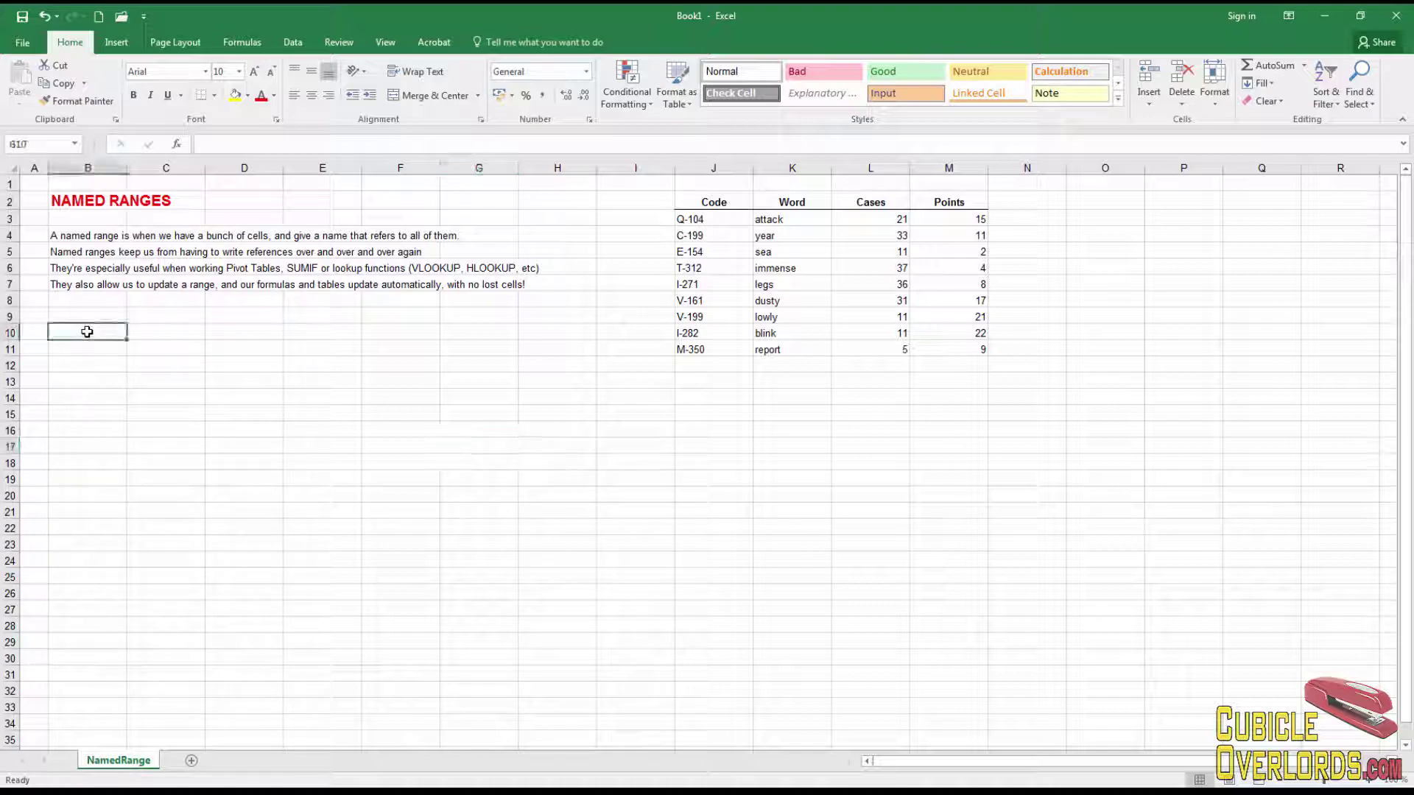
{"action": "left_click", "coordinate": [1371, 782]}
{"action": "left_click", "coordinate": [1370, 782]}
{"action": "left_click", "coordinate": [1370, 782]}
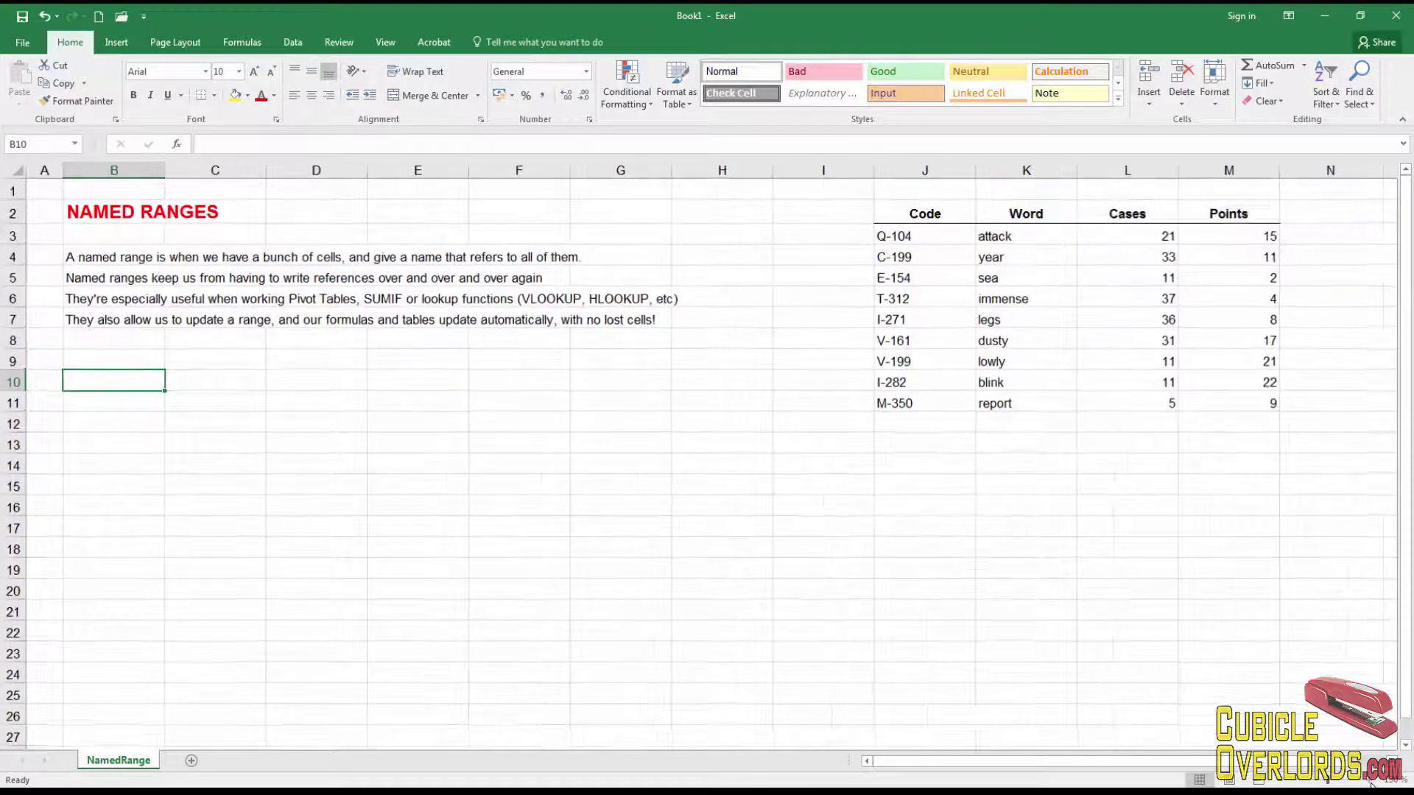
{"action": "type", "text": "="}
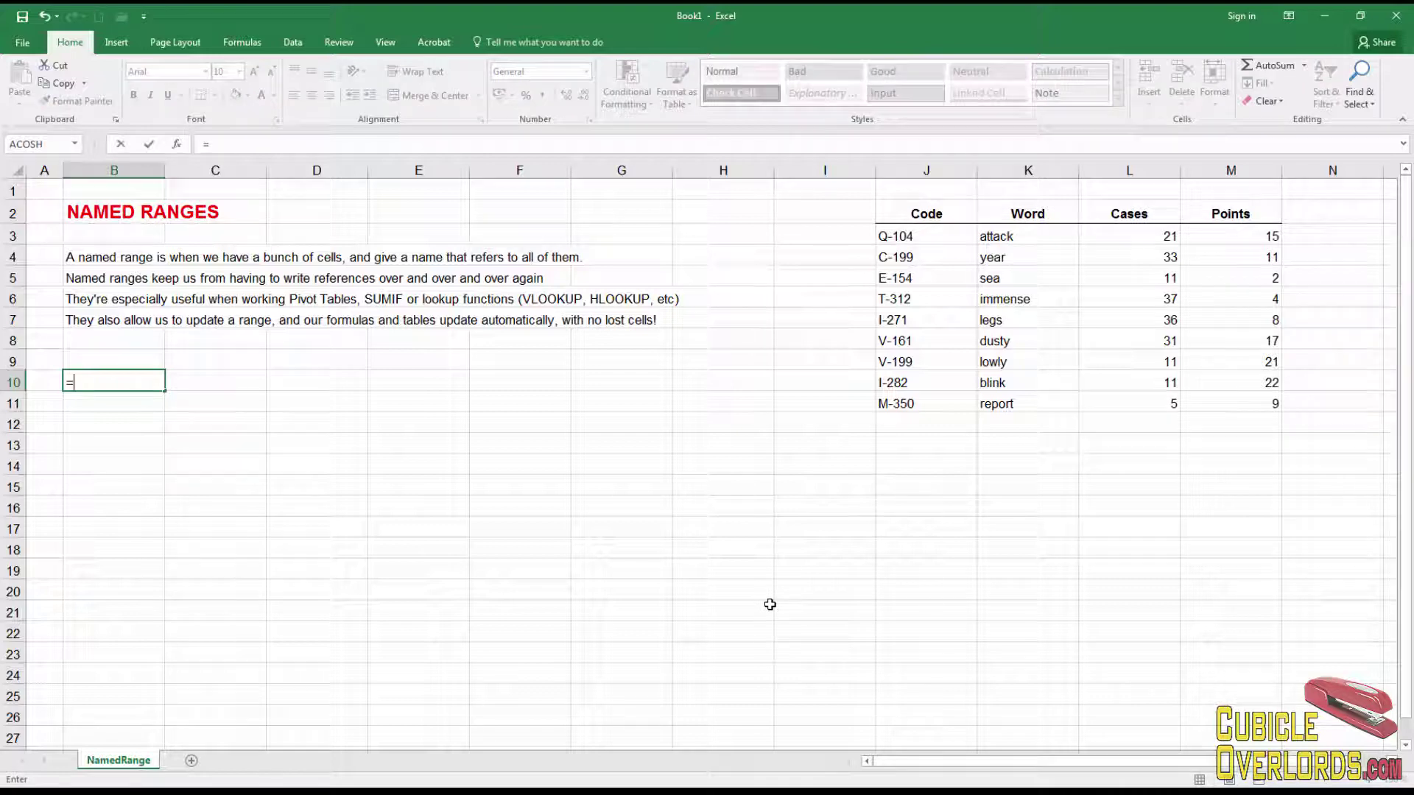
{"action": "type", "text": "my"}
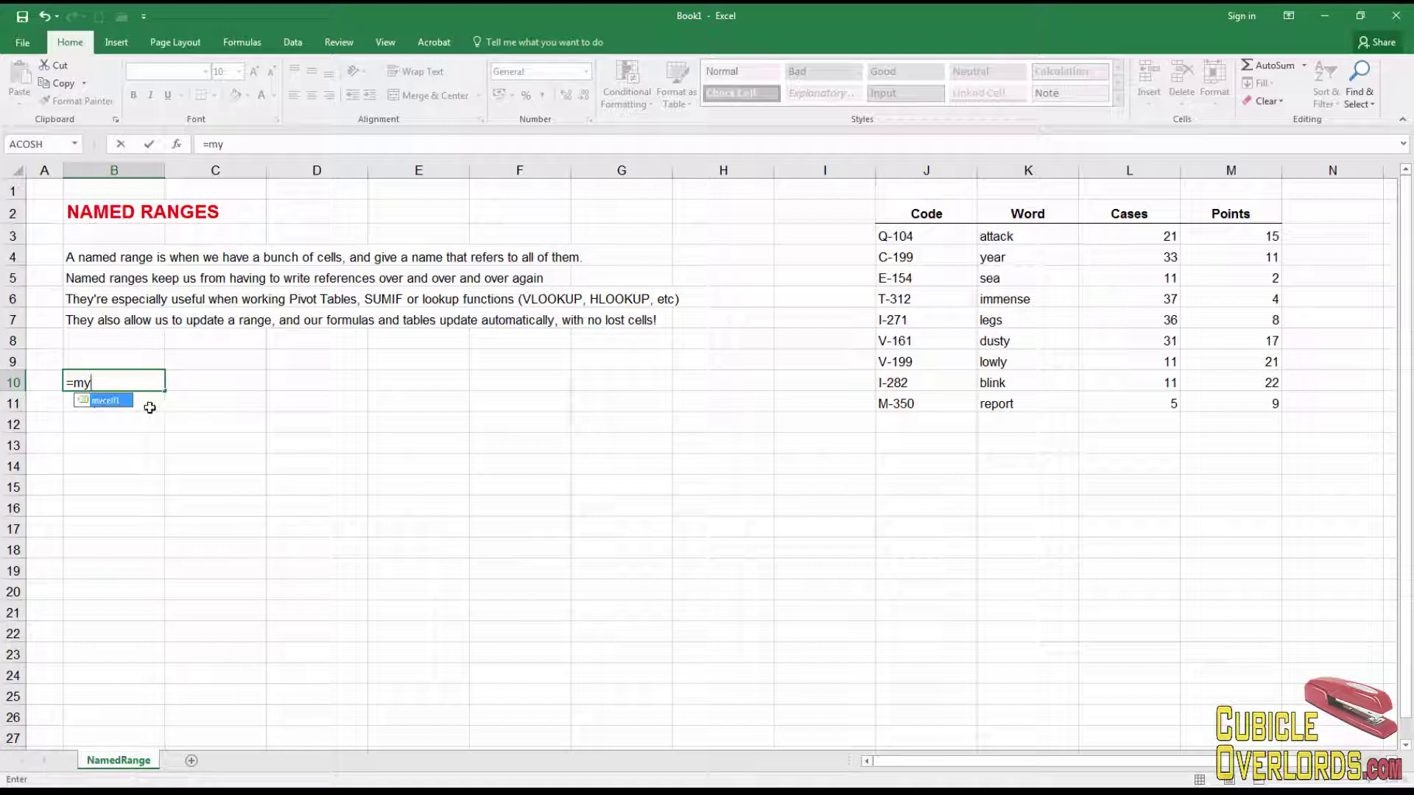
{"action": "key", "text": "Tab"}
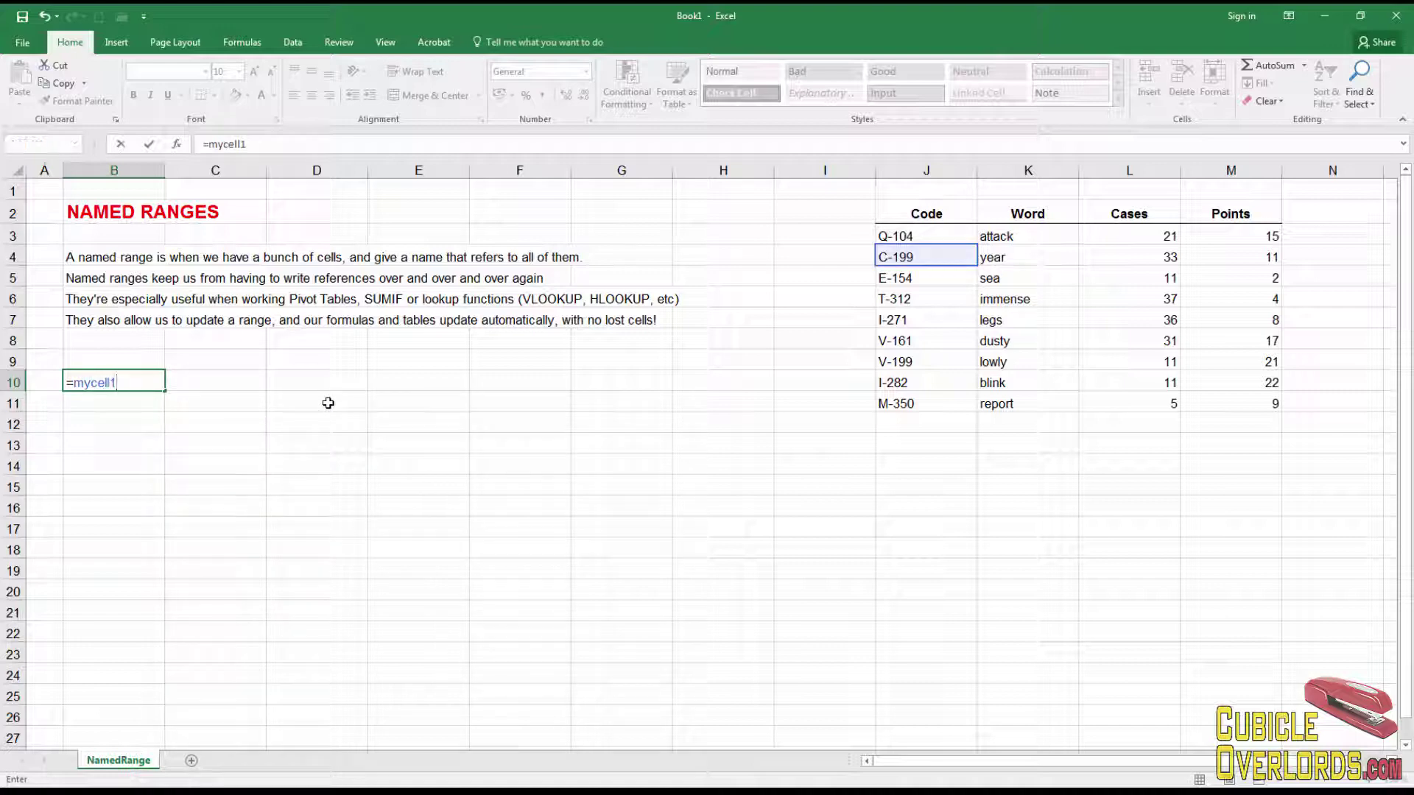
{"action": "key", "text": "Return"}
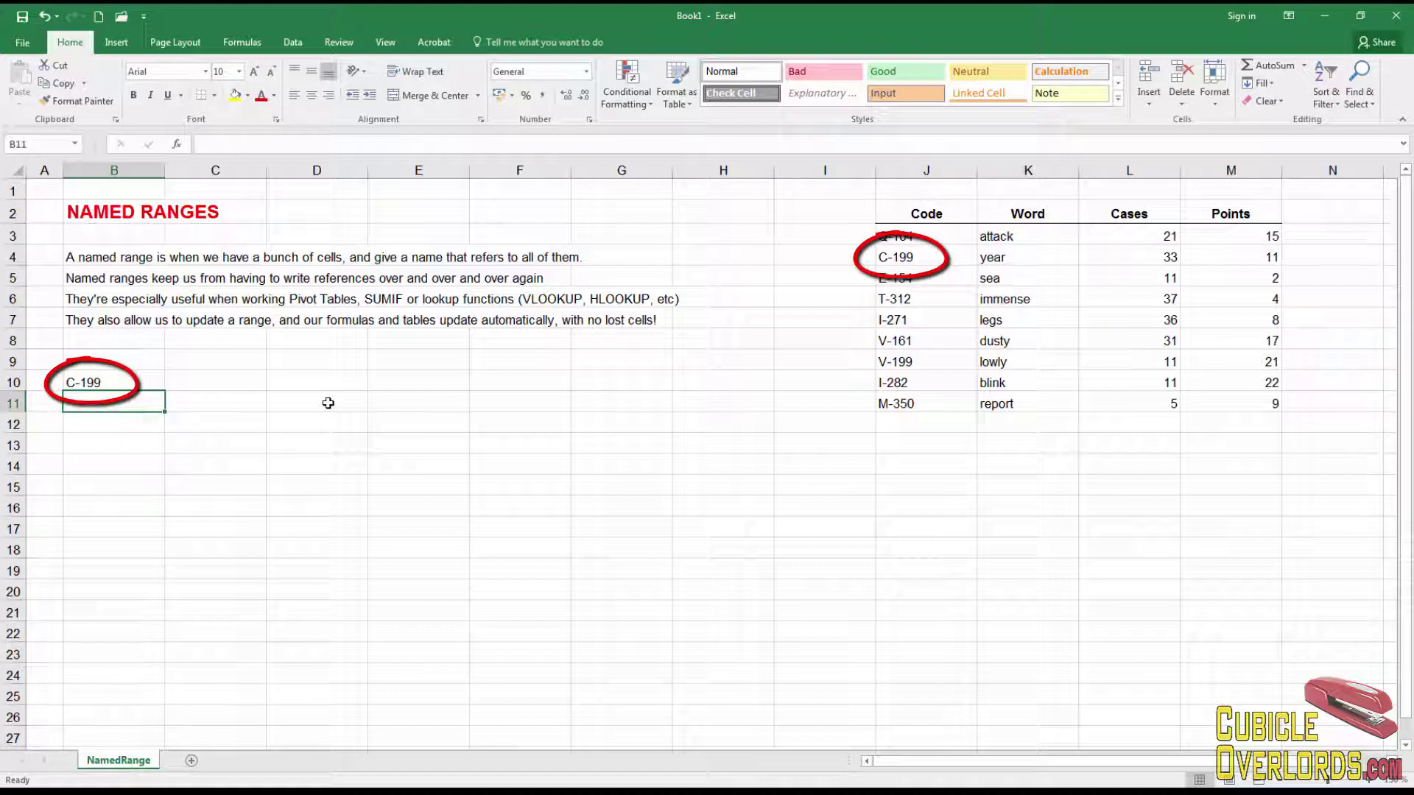
Redefine the name mycell1 in the Name Manager so that it refers to =NamedRange!$J$6.
{"action": "left_click", "coordinate": [917, 265]}
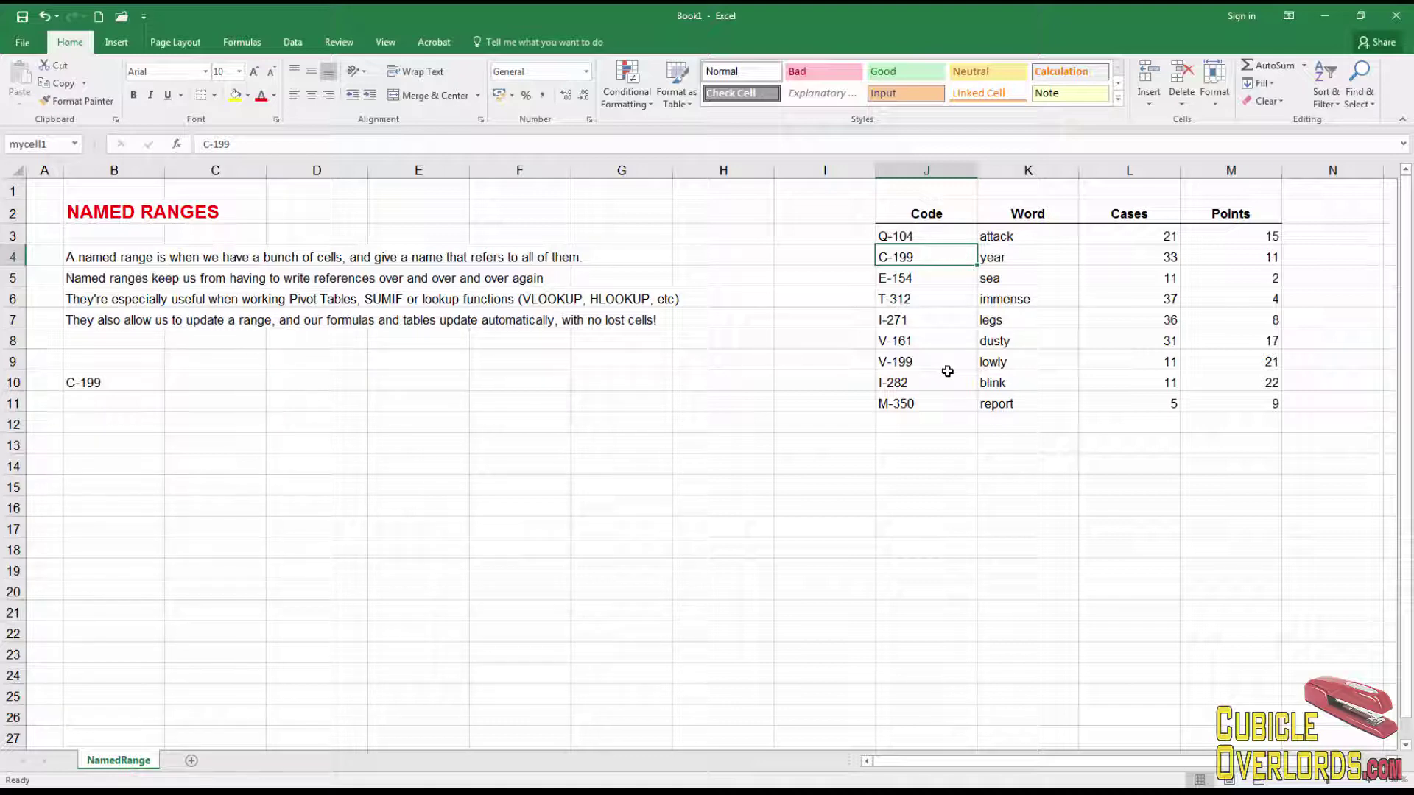
{"action": "left_click", "coordinate": [255, 43]}
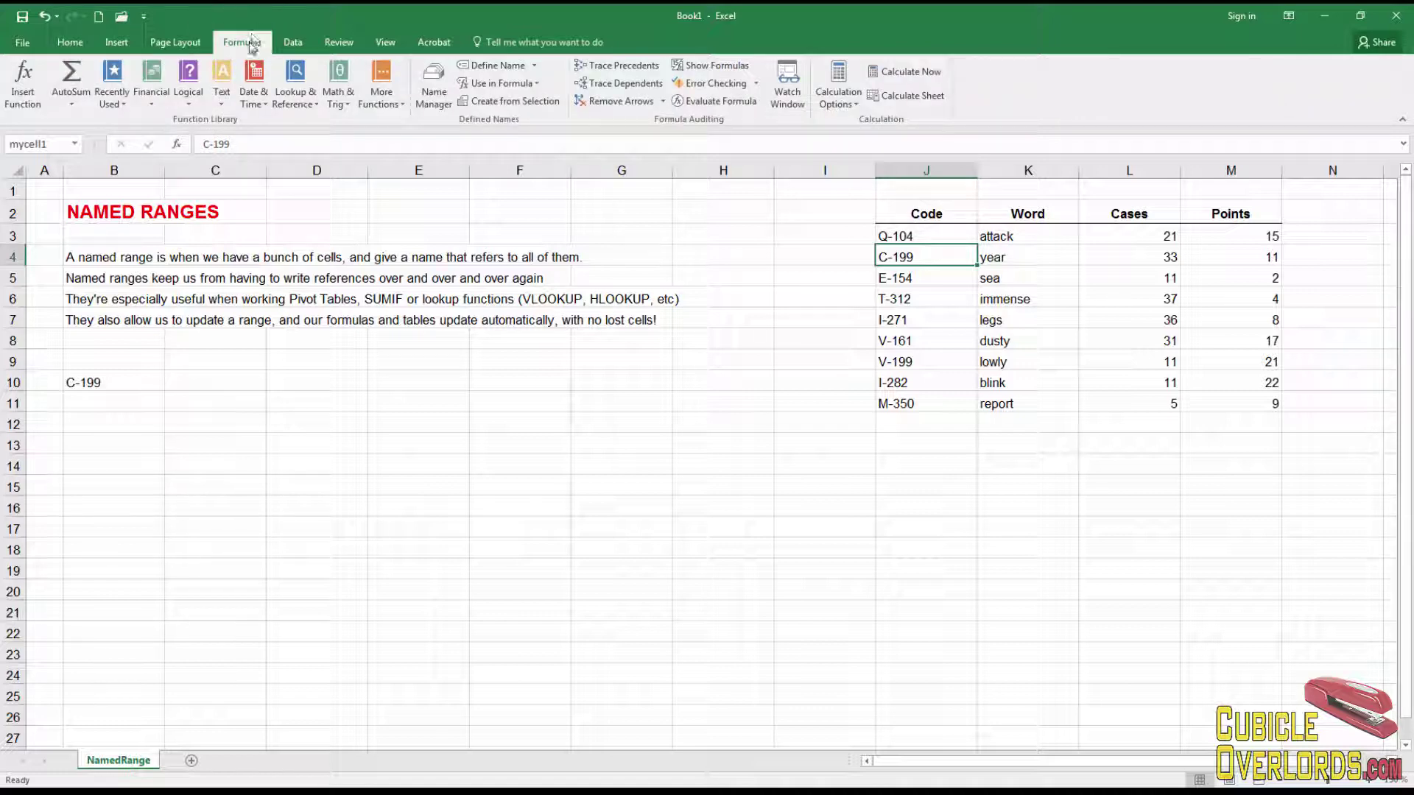
{"action": "left_click", "coordinate": [436, 114]}
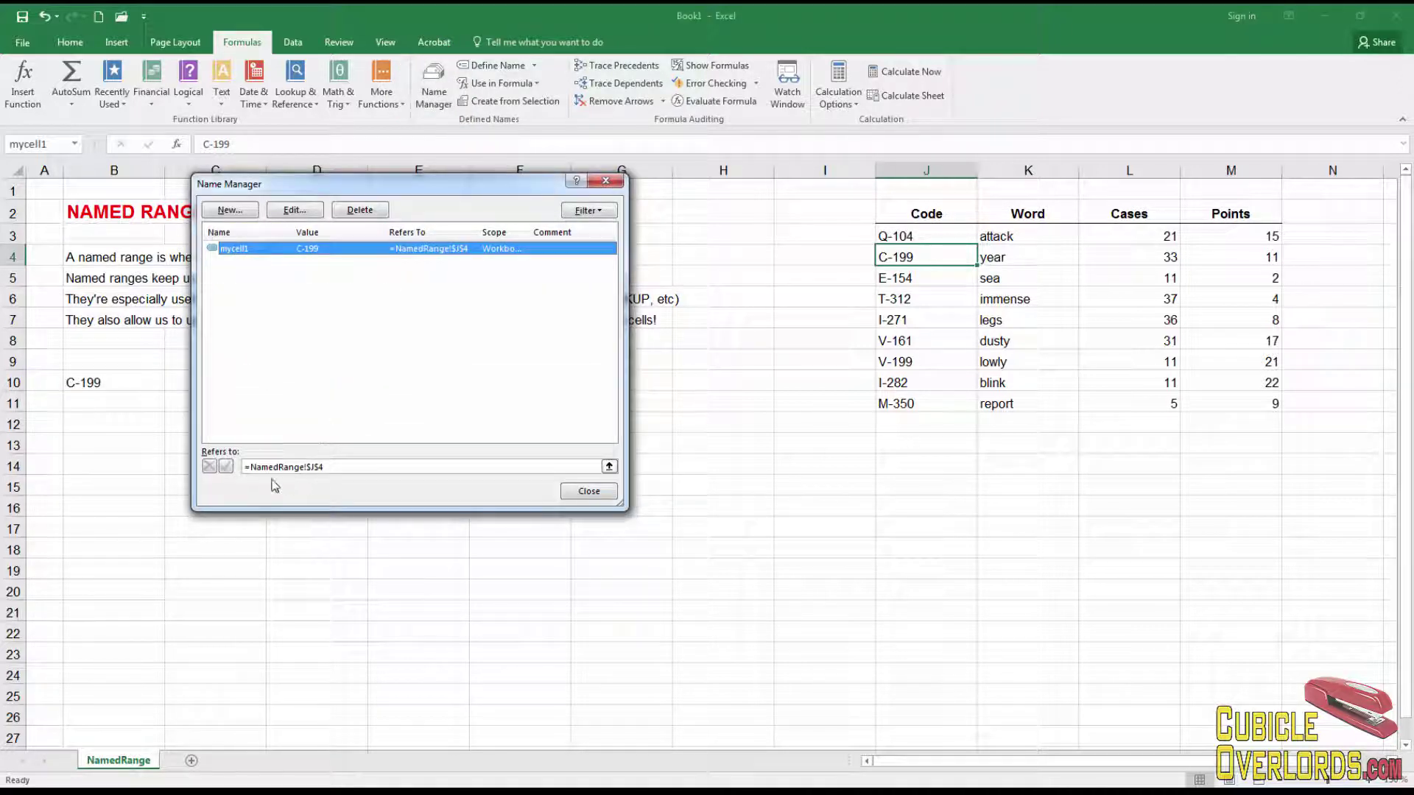
{"action": "left_click", "coordinate": [343, 466]}
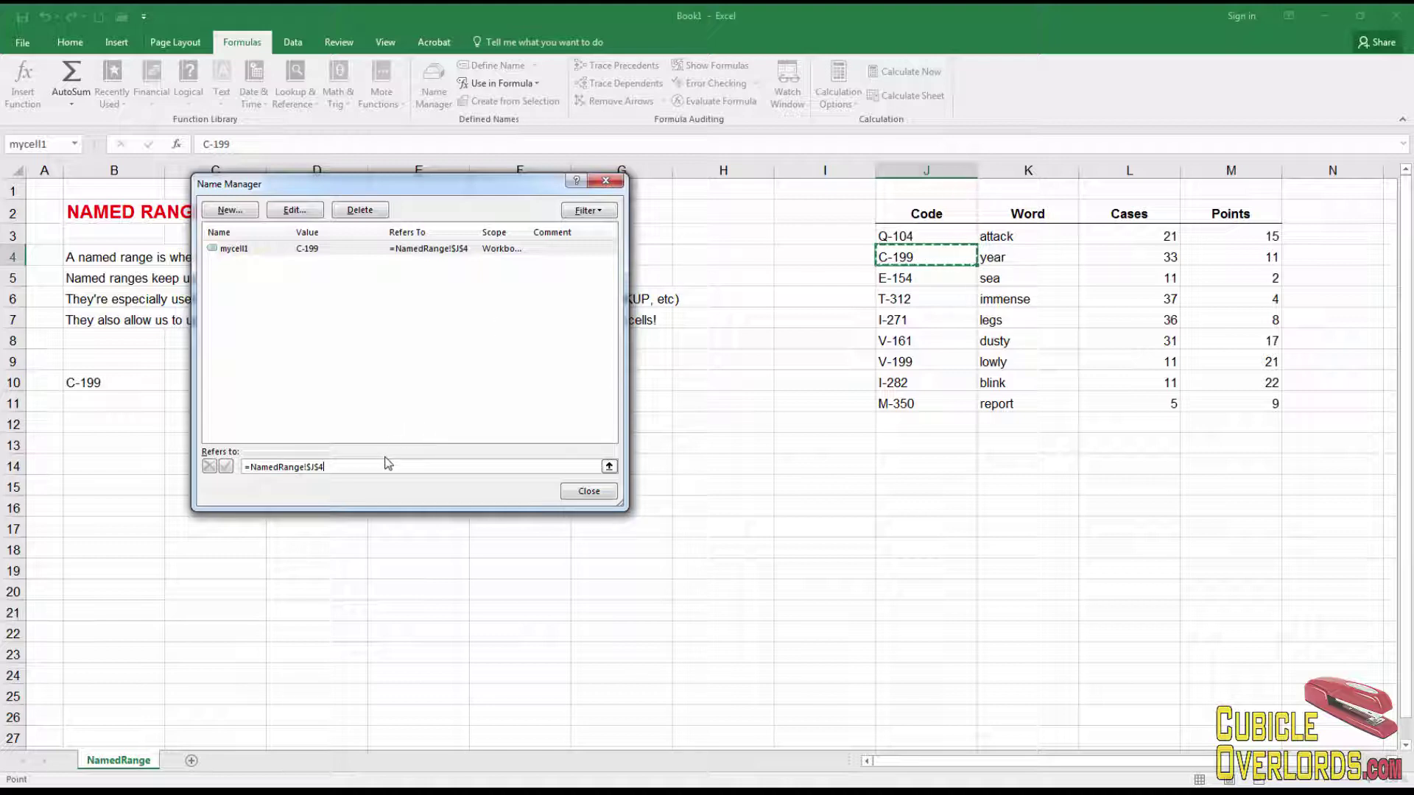
{"action": "key", "text": "BackSpace"}
{"action": "type", "text": "6"}
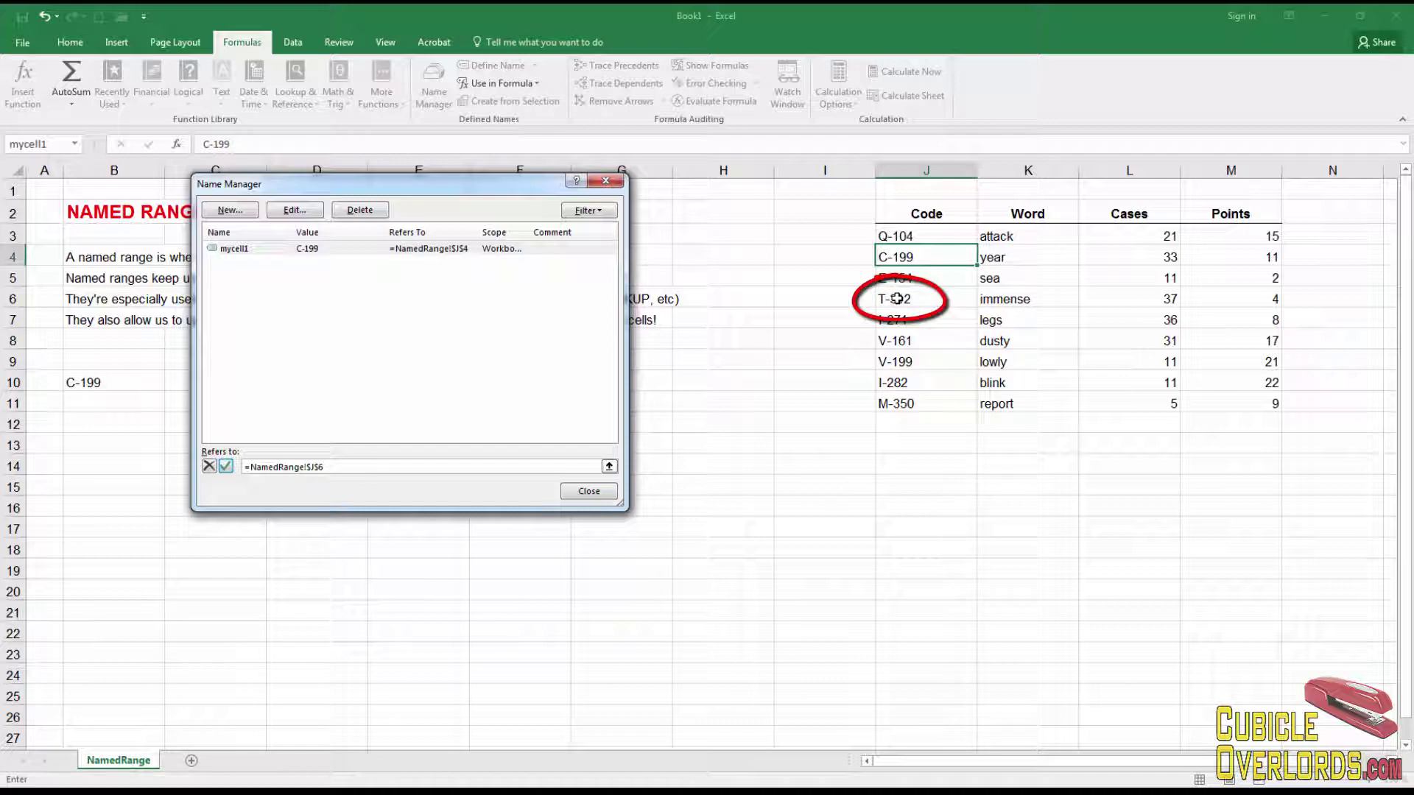
{"action": "left_click", "coordinate": [226, 467]}
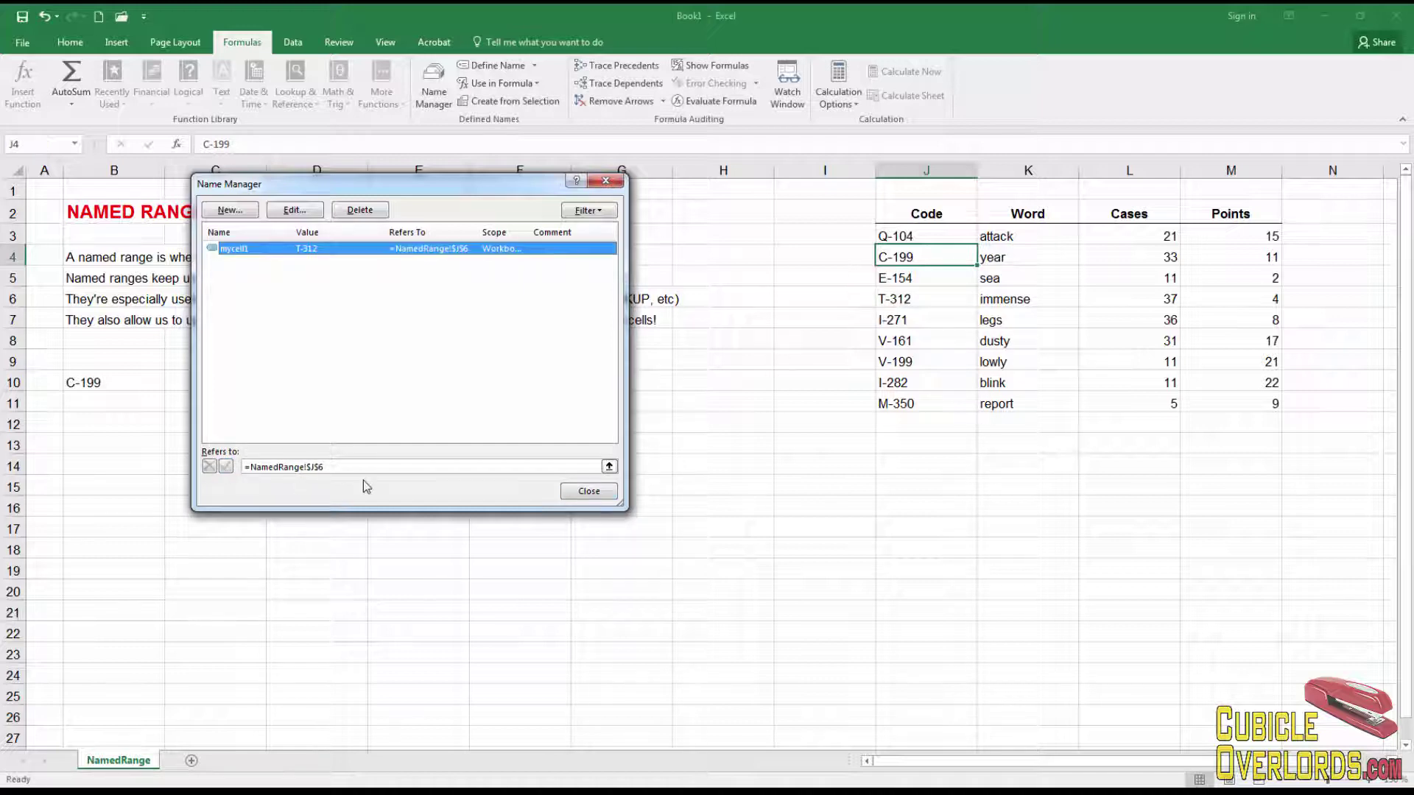
{"action": "left_click", "coordinate": [589, 491]}
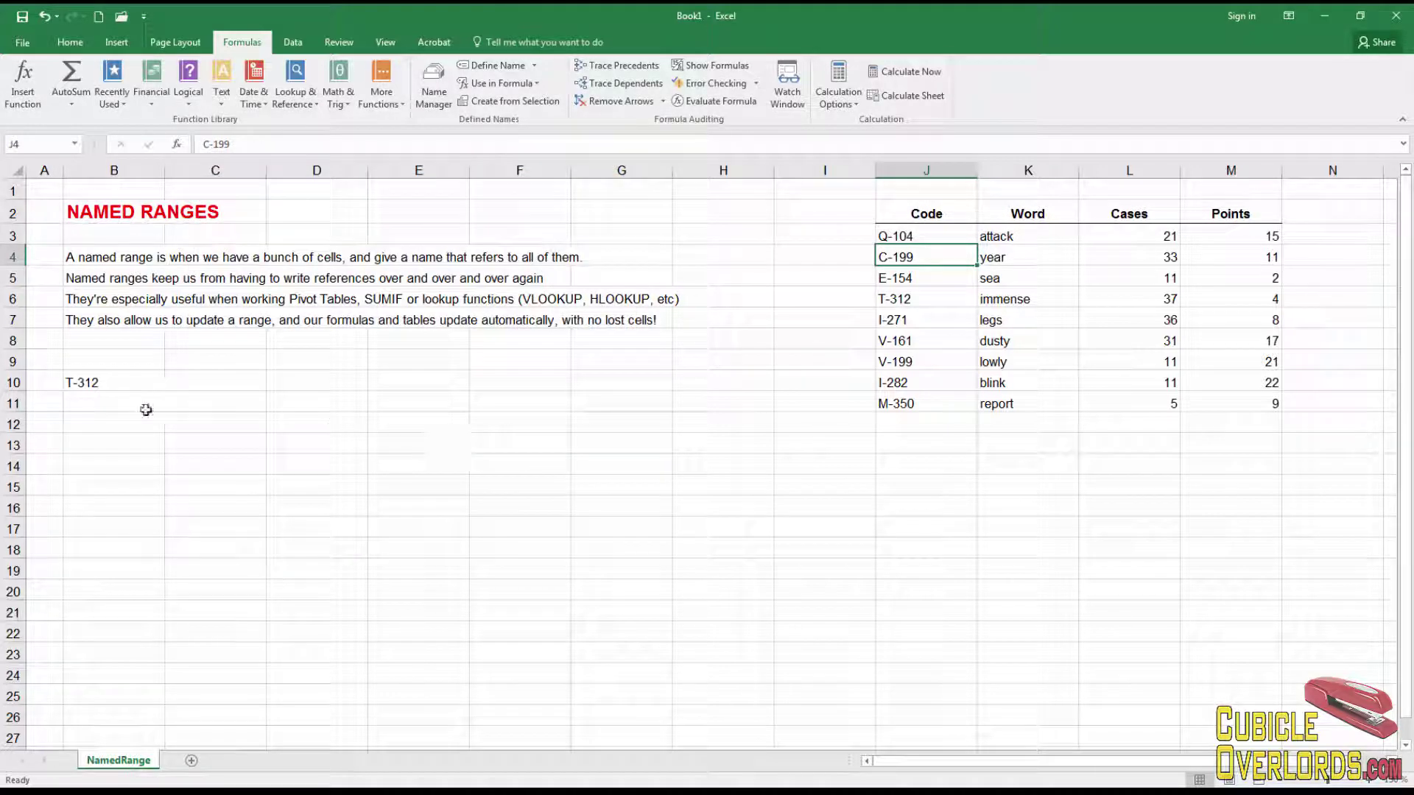
Check the formula in cell B10 and the definition of mycell1 in the Name Manager.
{"action": "left_click", "coordinate": [104, 383]}
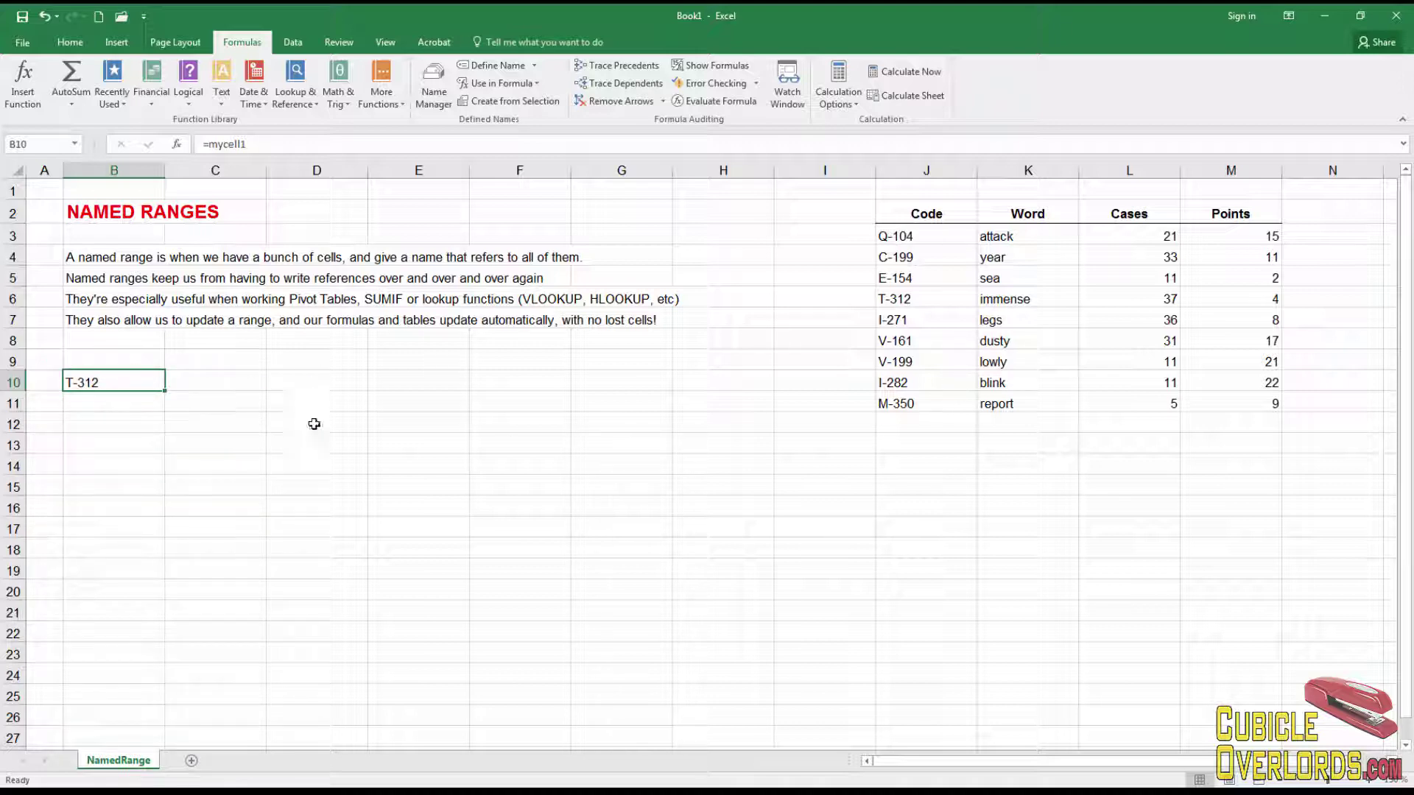
{"action": "double_click", "coordinate": [221, 144]}
{"action": "key", "text": "Escape"}
{"action": "left_click", "coordinate": [434, 82]}
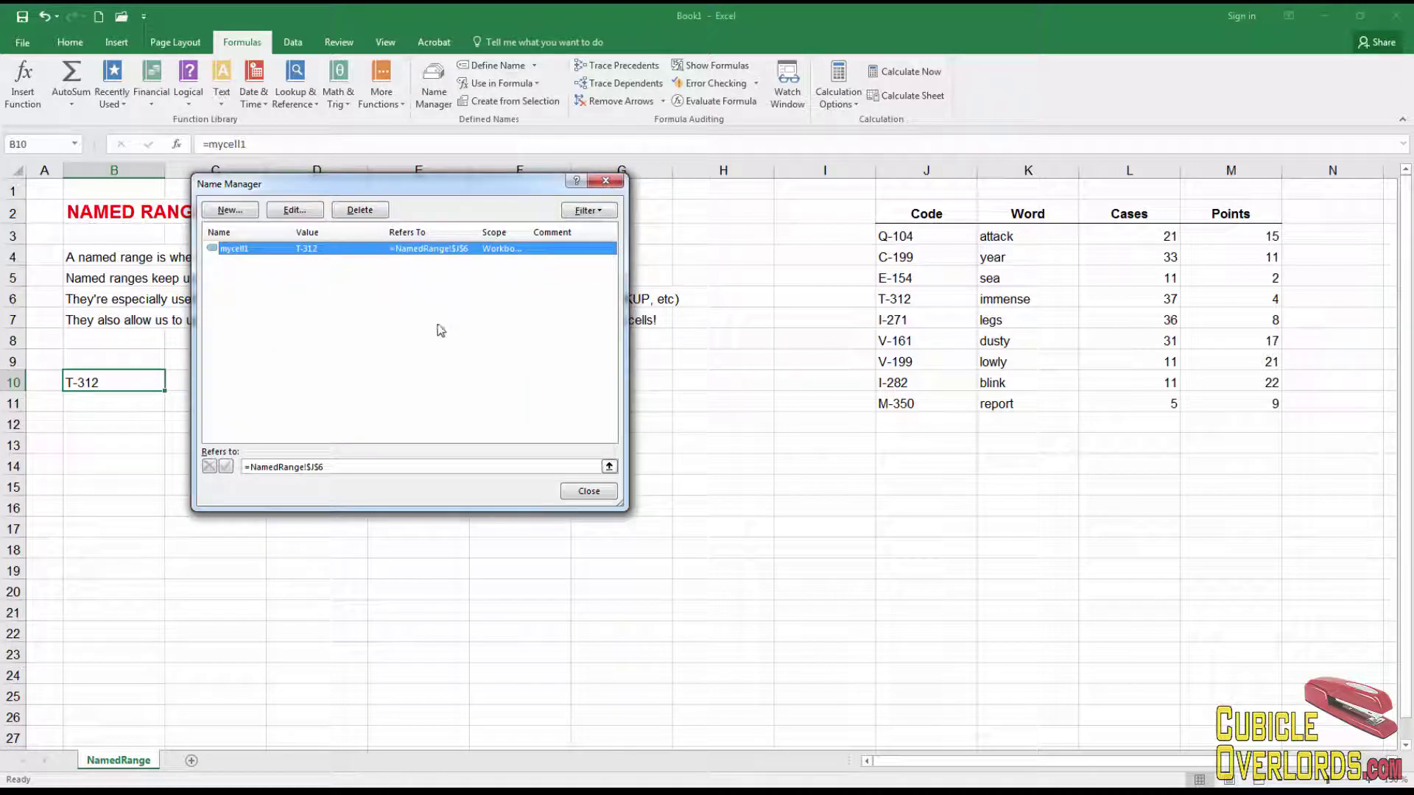
{"action": "key", "text": "Escape"}
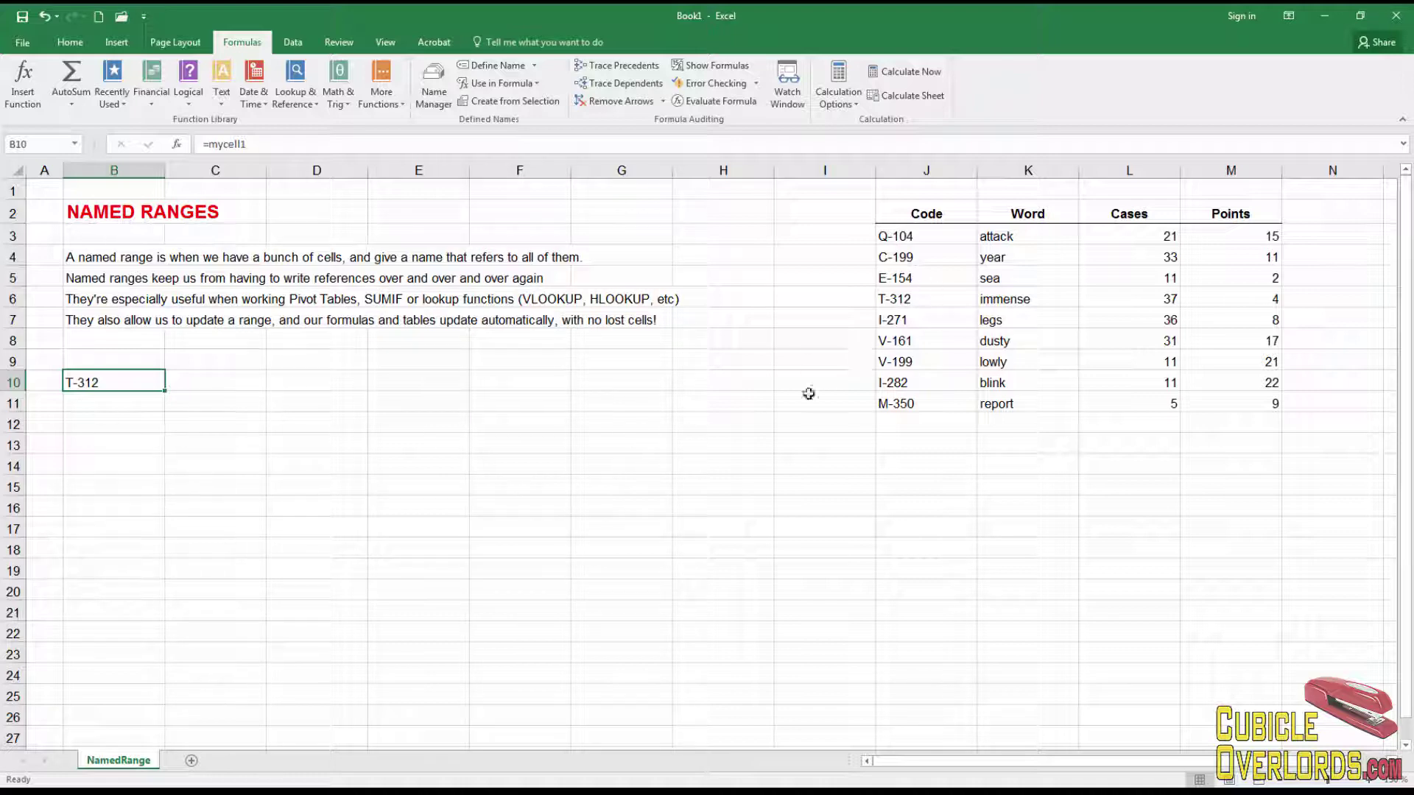
Name the Cases values in L3:L11 cases_column.
{"action": "left_click", "coordinate": [126, 439]}
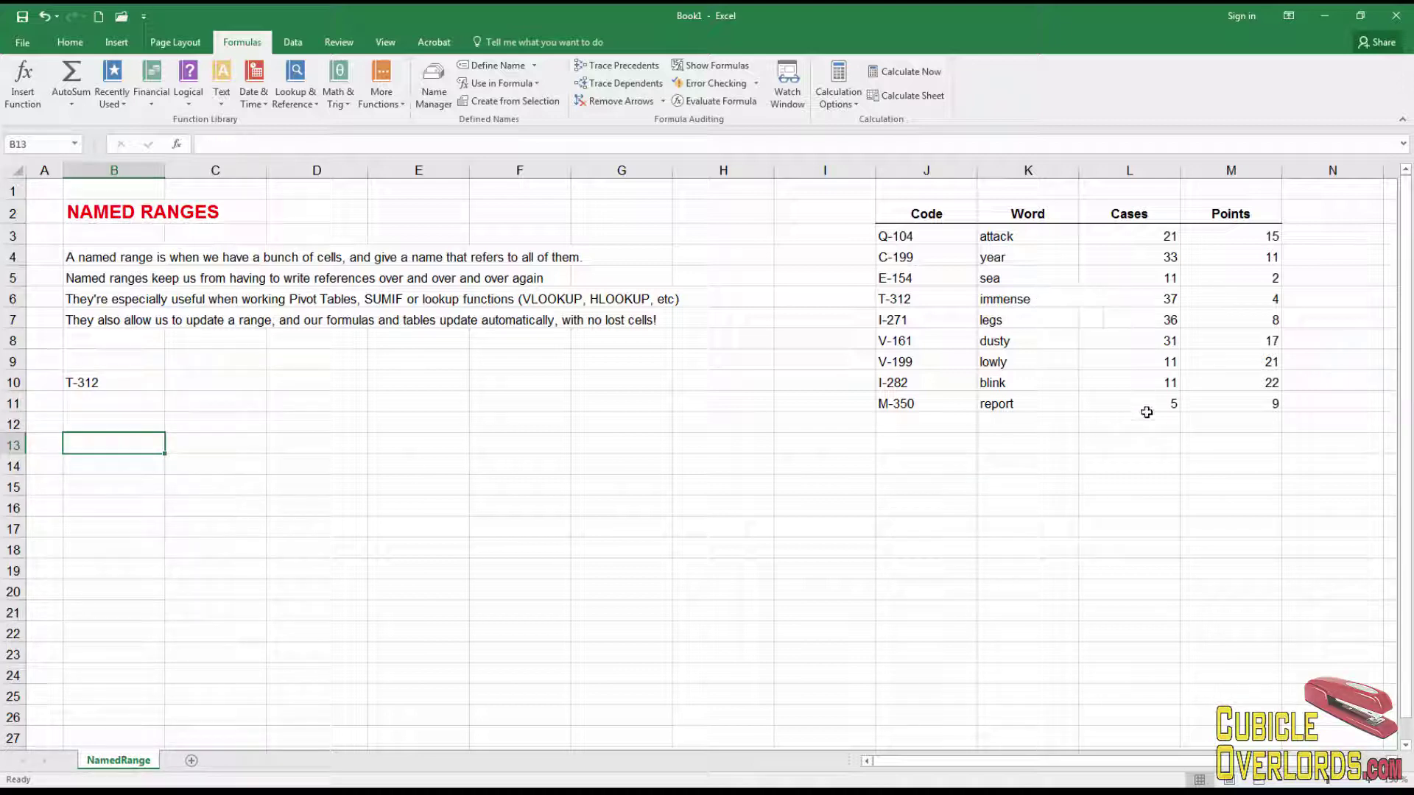
{"action": "left_click", "coordinate": [1163, 234]}
{"action": "left_click", "coordinate": [1160, 220]}
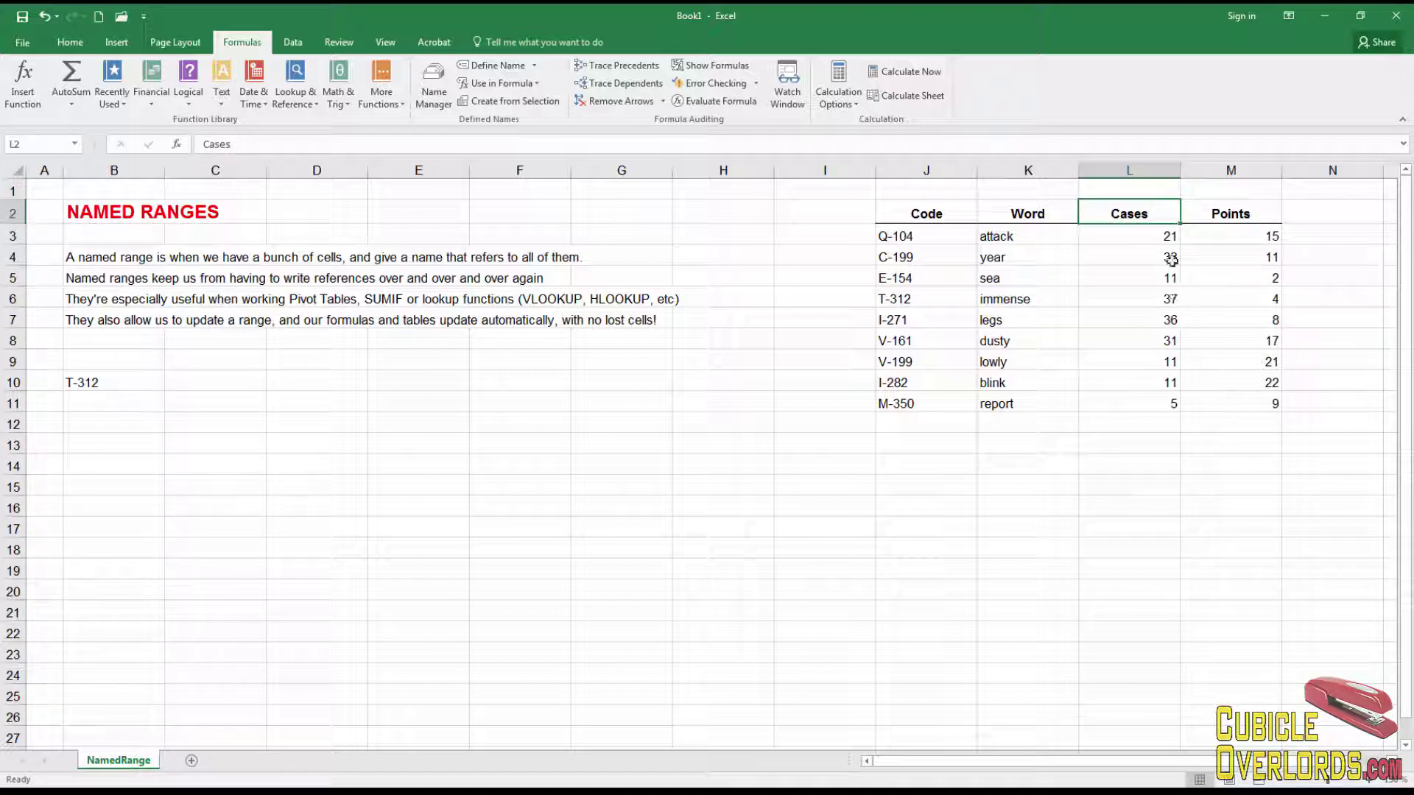
{"action": "left_click_drag", "start_coordinate": [1130, 240], "coordinate": [1139, 404]}
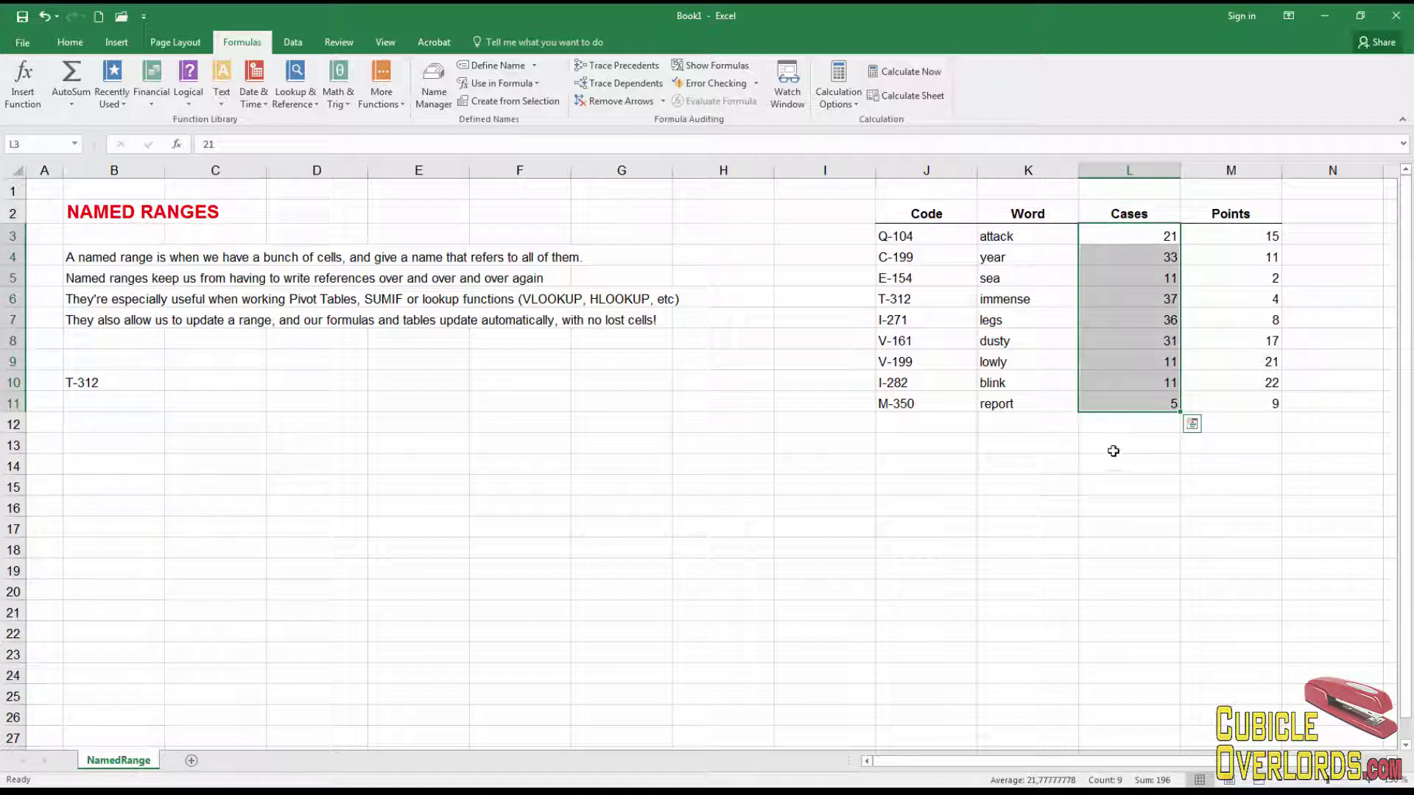
{"action": "left_click", "coordinate": [30, 139]}
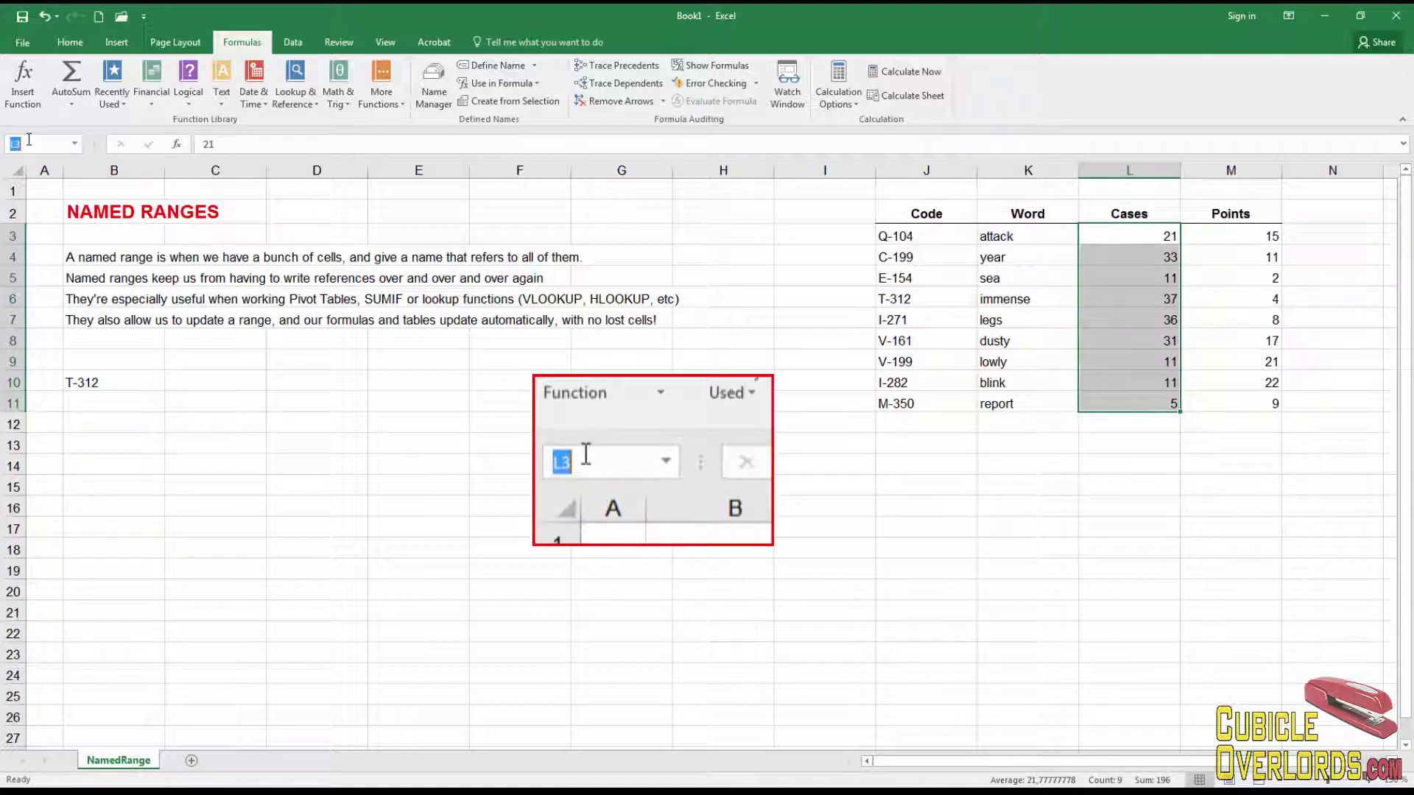
{"action": "type", "text": "cases_column"}
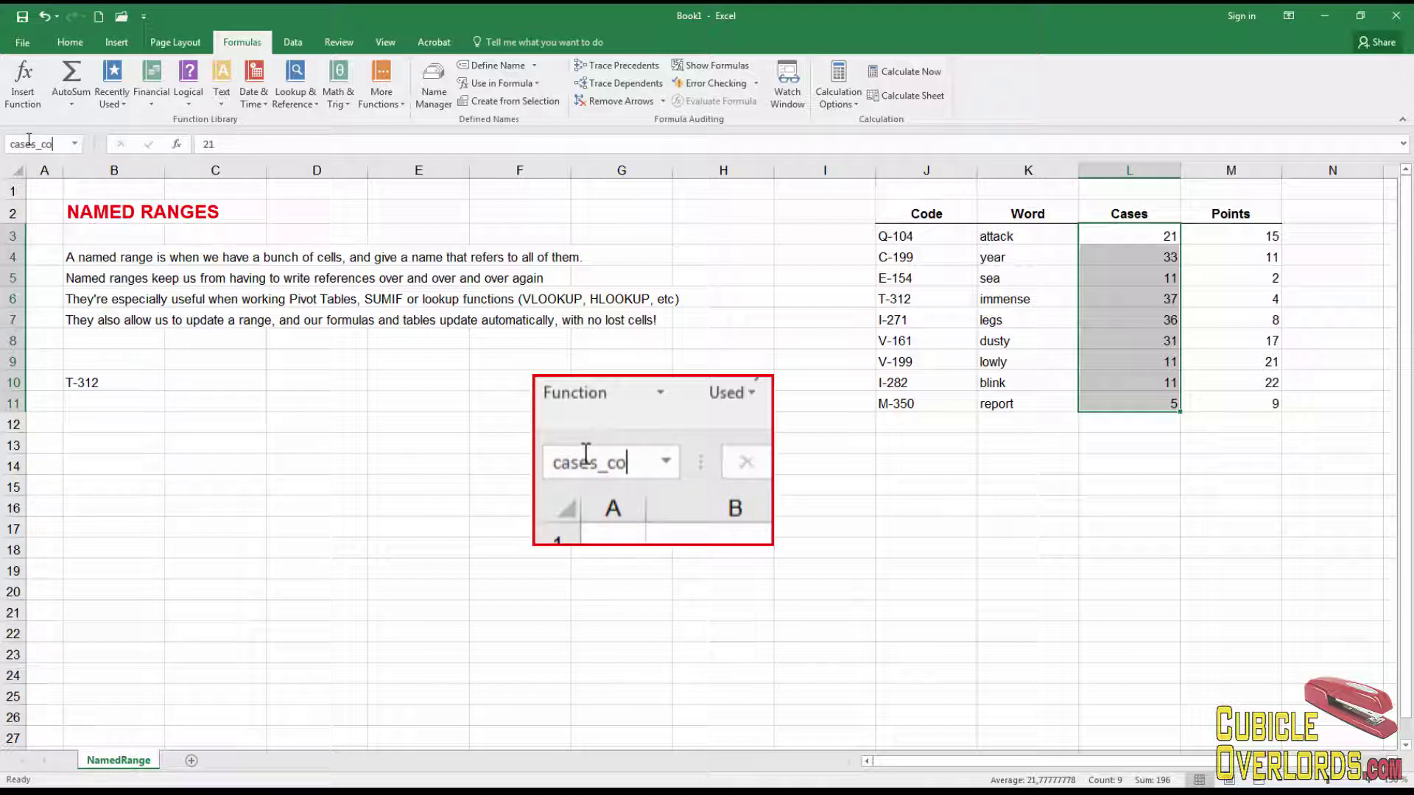
{"action": "key", "text": "Return"}
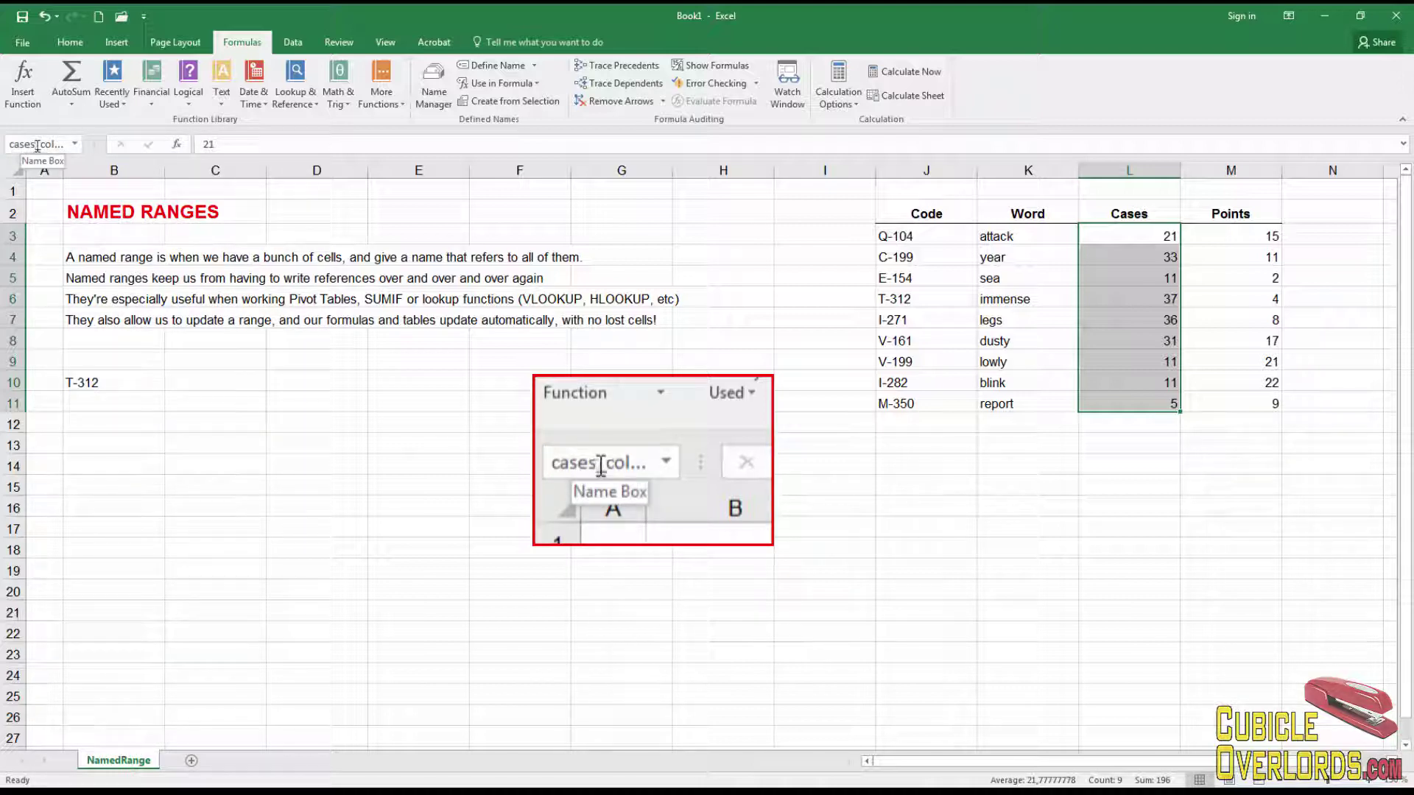
Name the Points values in M3:M11 points_column.
{"action": "left_click", "coordinate": [1219, 243]}
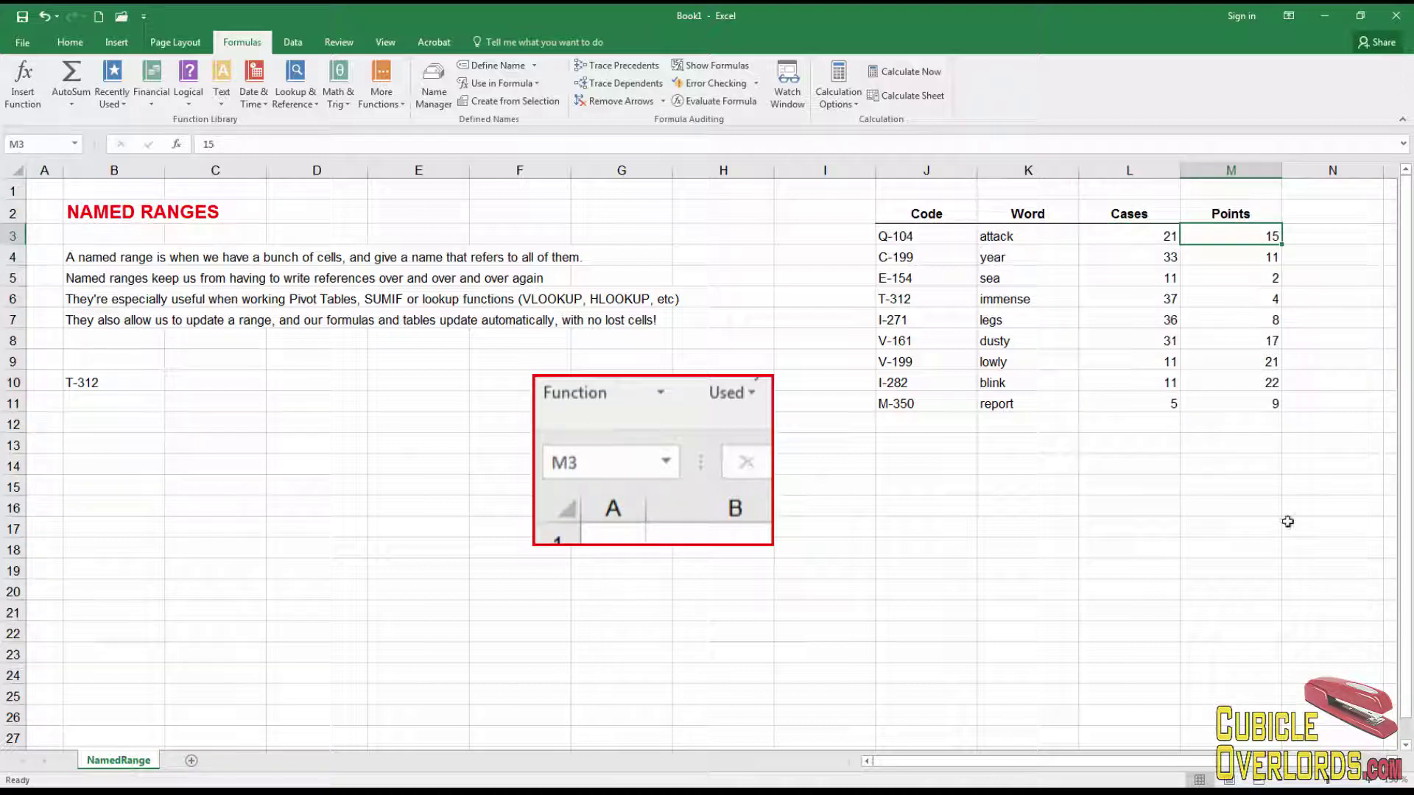
{"action": "left_click", "coordinate": [1247, 401], "text": "shift"}
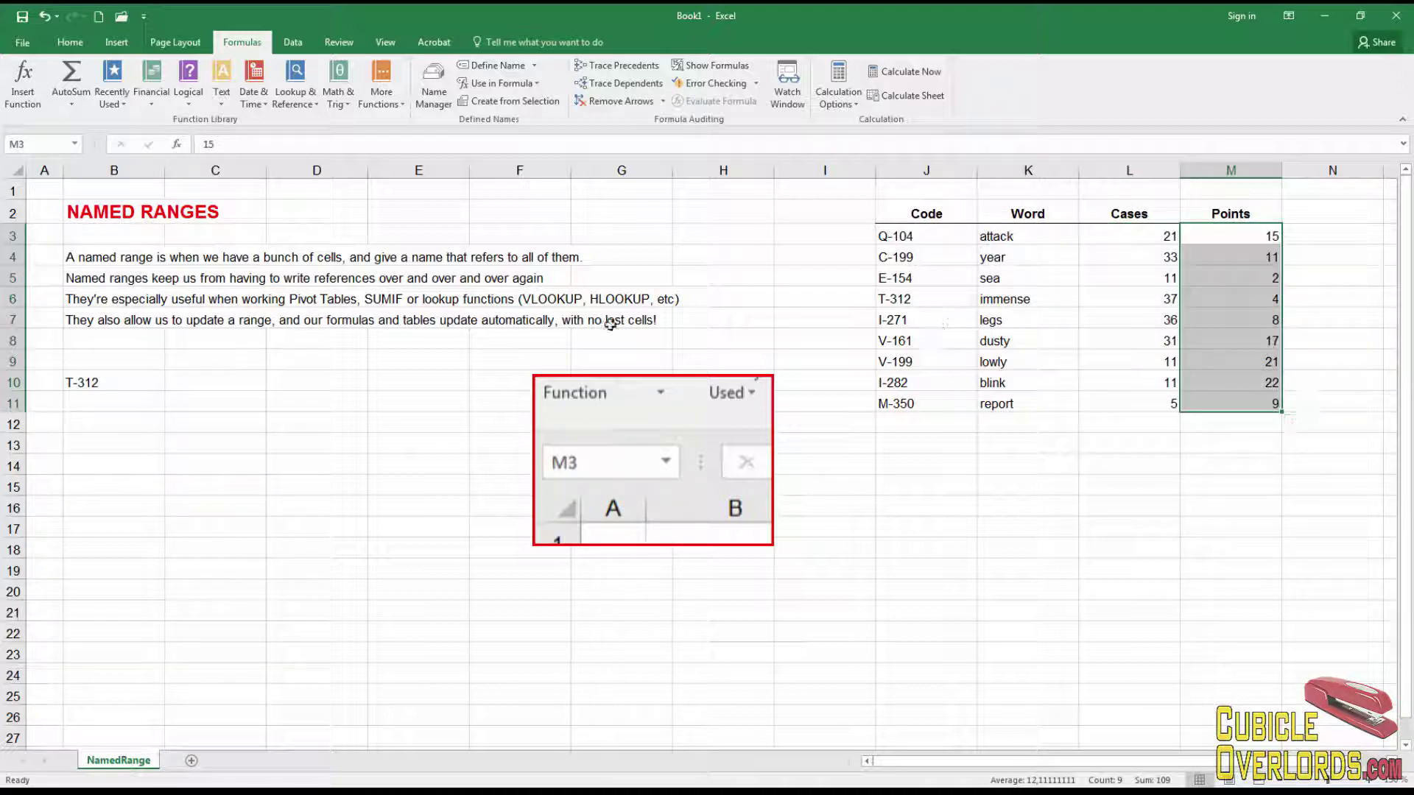
{"action": "left_click", "coordinate": [37, 146]}
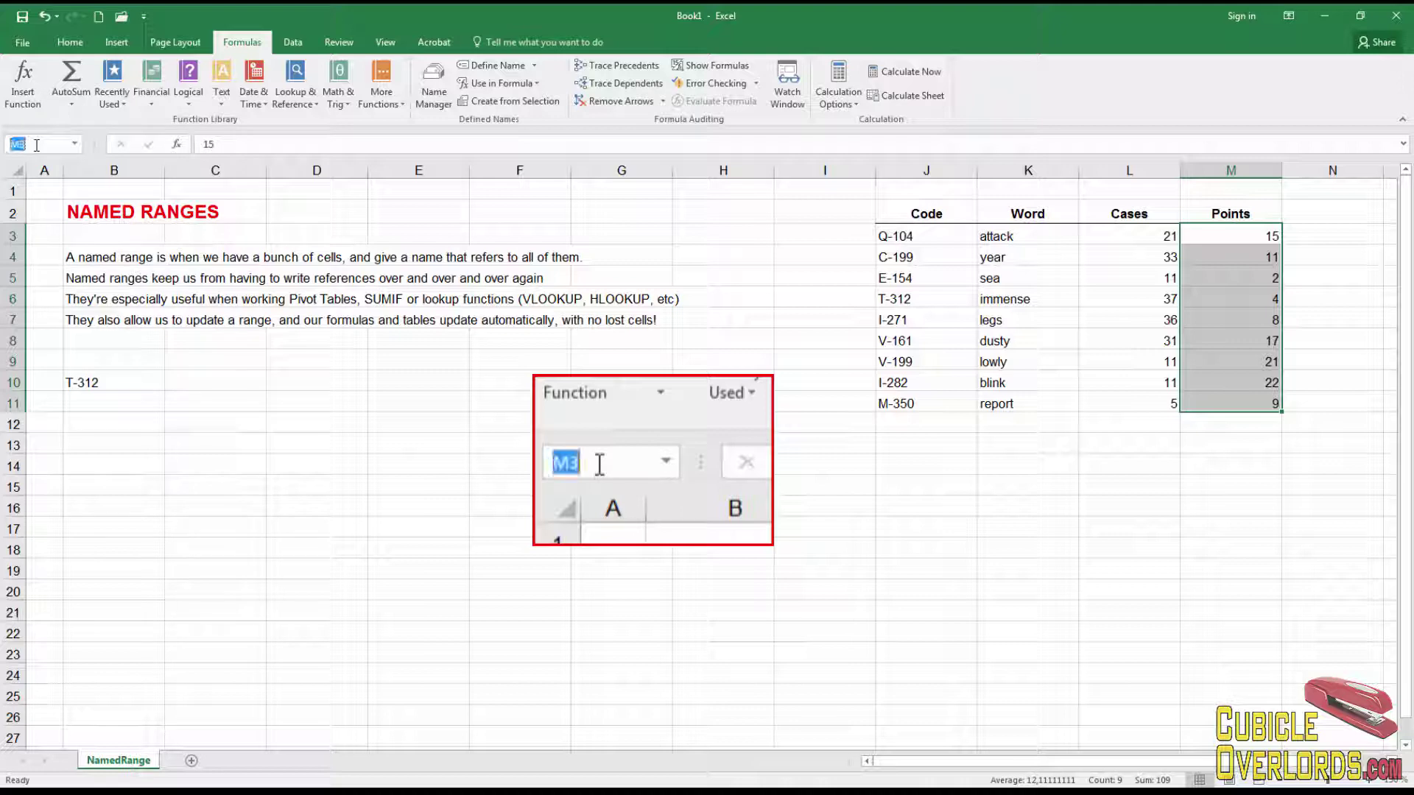
{"action": "type", "text": "p"}
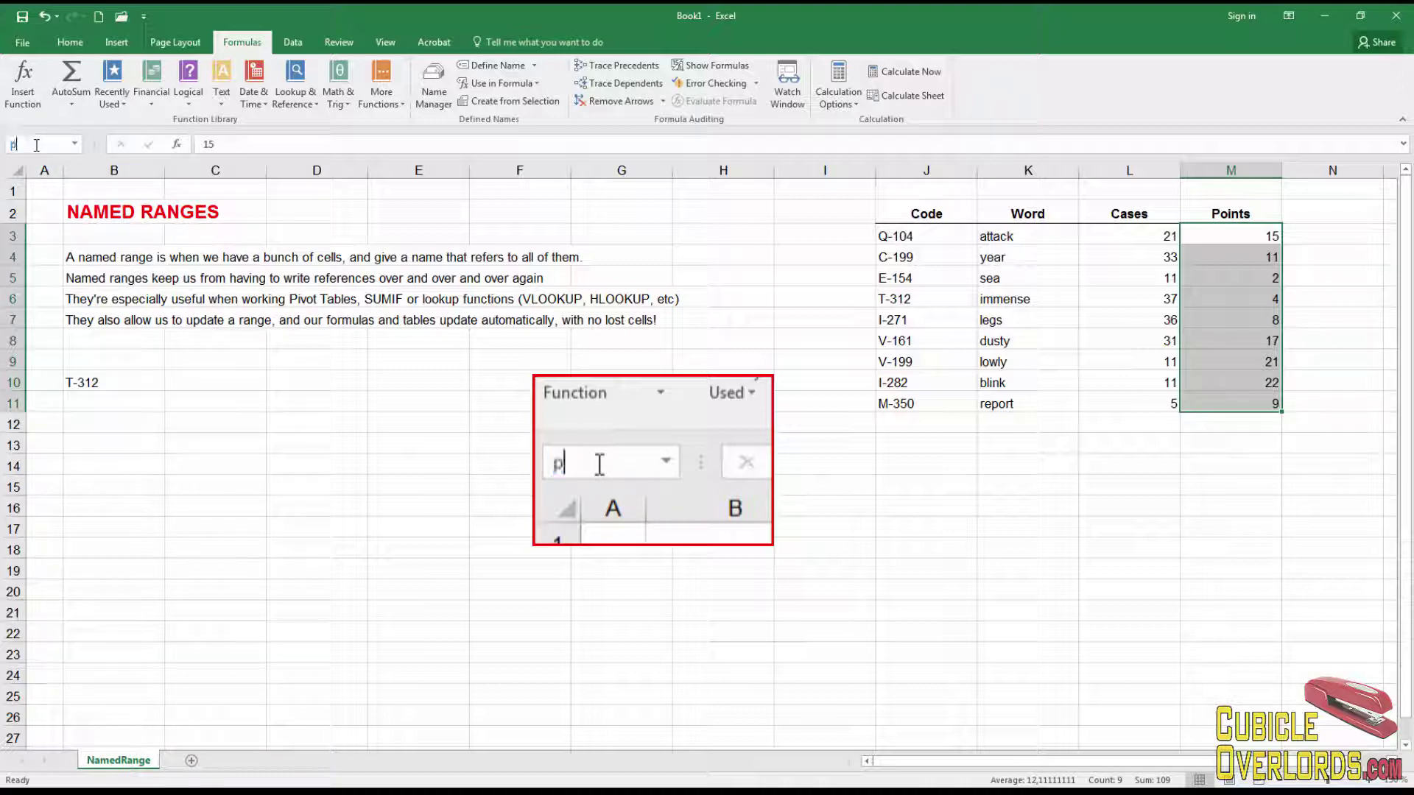
{"action": "type", "text": "oints_column"}
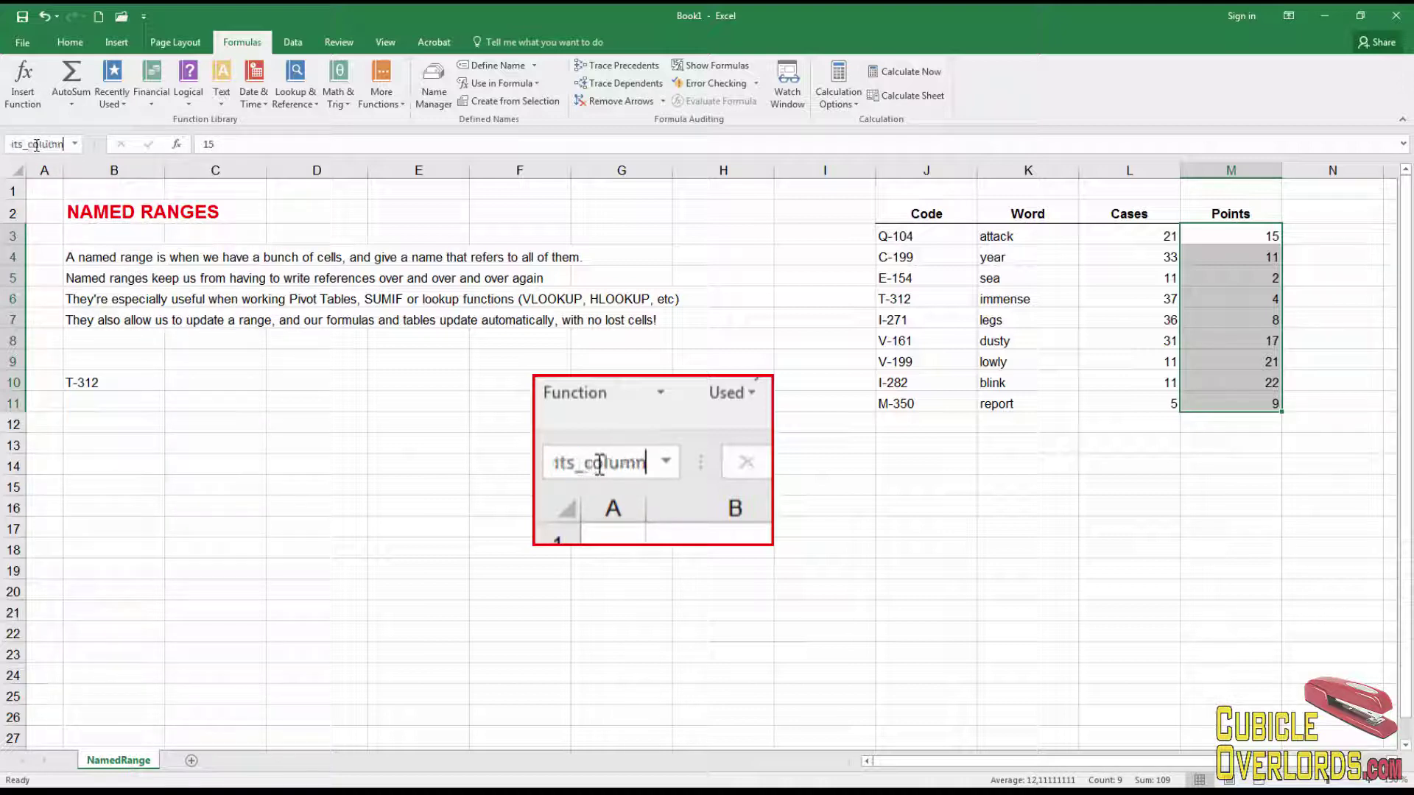
{"action": "key", "text": "Return"}
Enter the formula =SUMPRODUCT(cases_column;points_column) in cell B12, using the two defined names as arrays.
{"action": "left_click", "coordinate": [150, 405]}
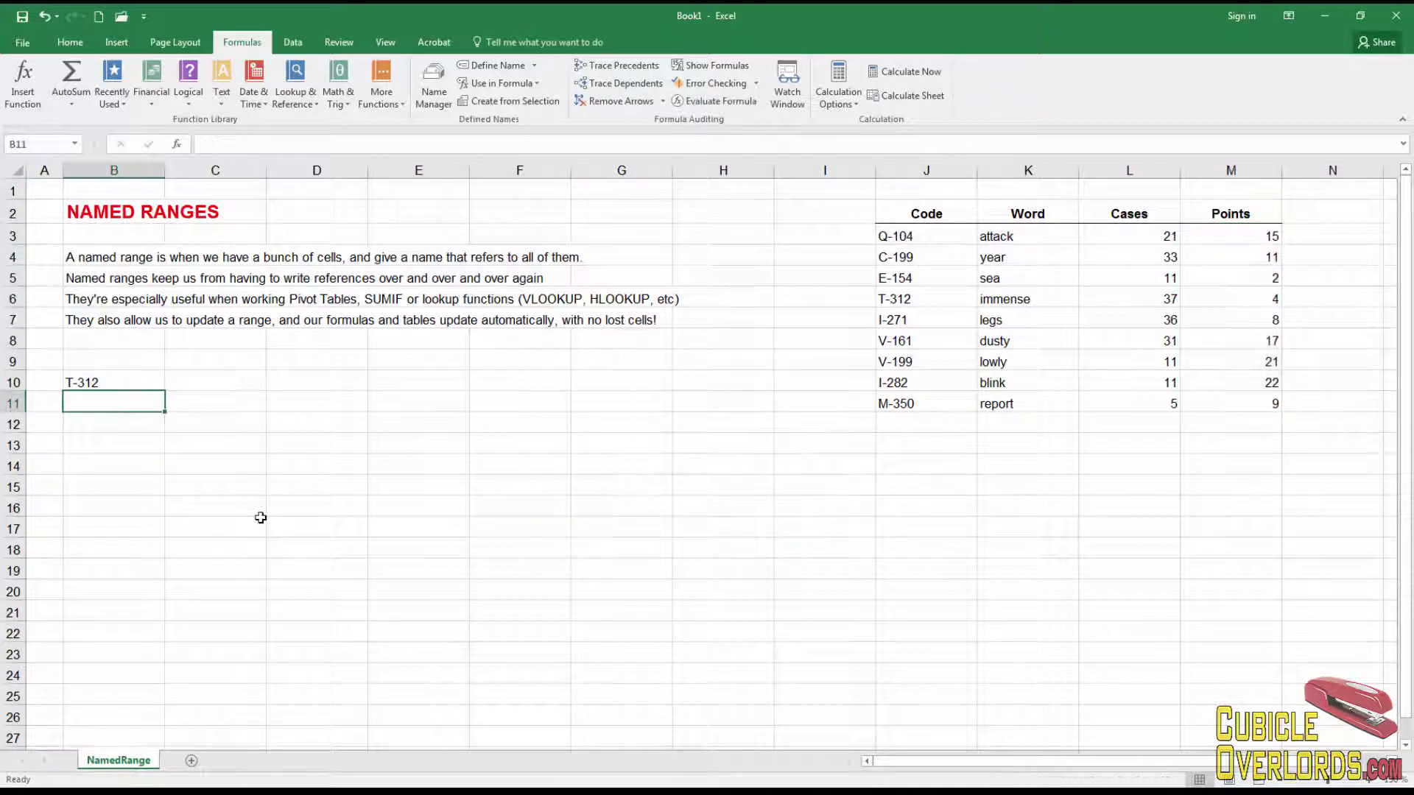
{"action": "left_click", "coordinate": [126, 427]}
{"action": "type", "text": "=sumpro"}
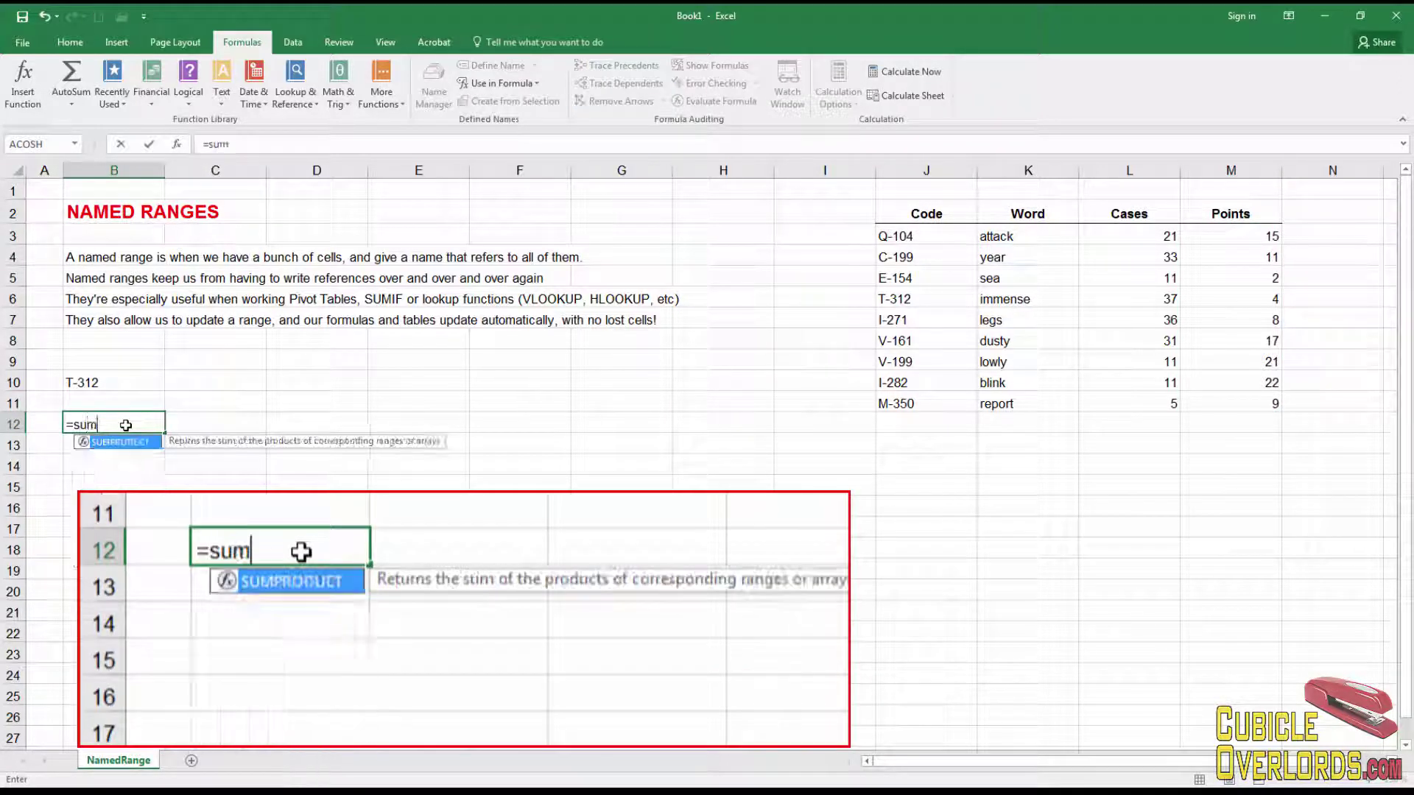
{"action": "key", "text": "Tab"}
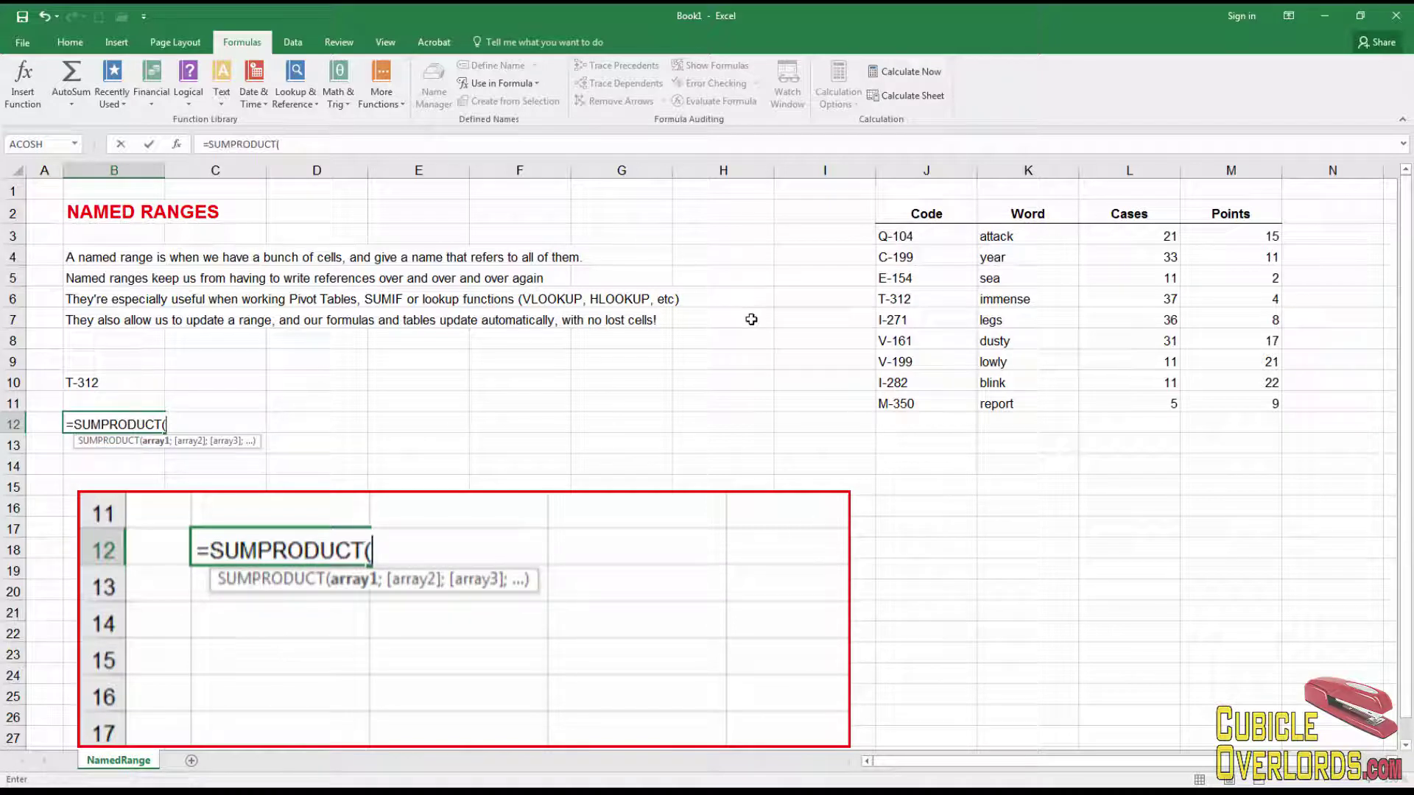
{"action": "type", "text": "c"}
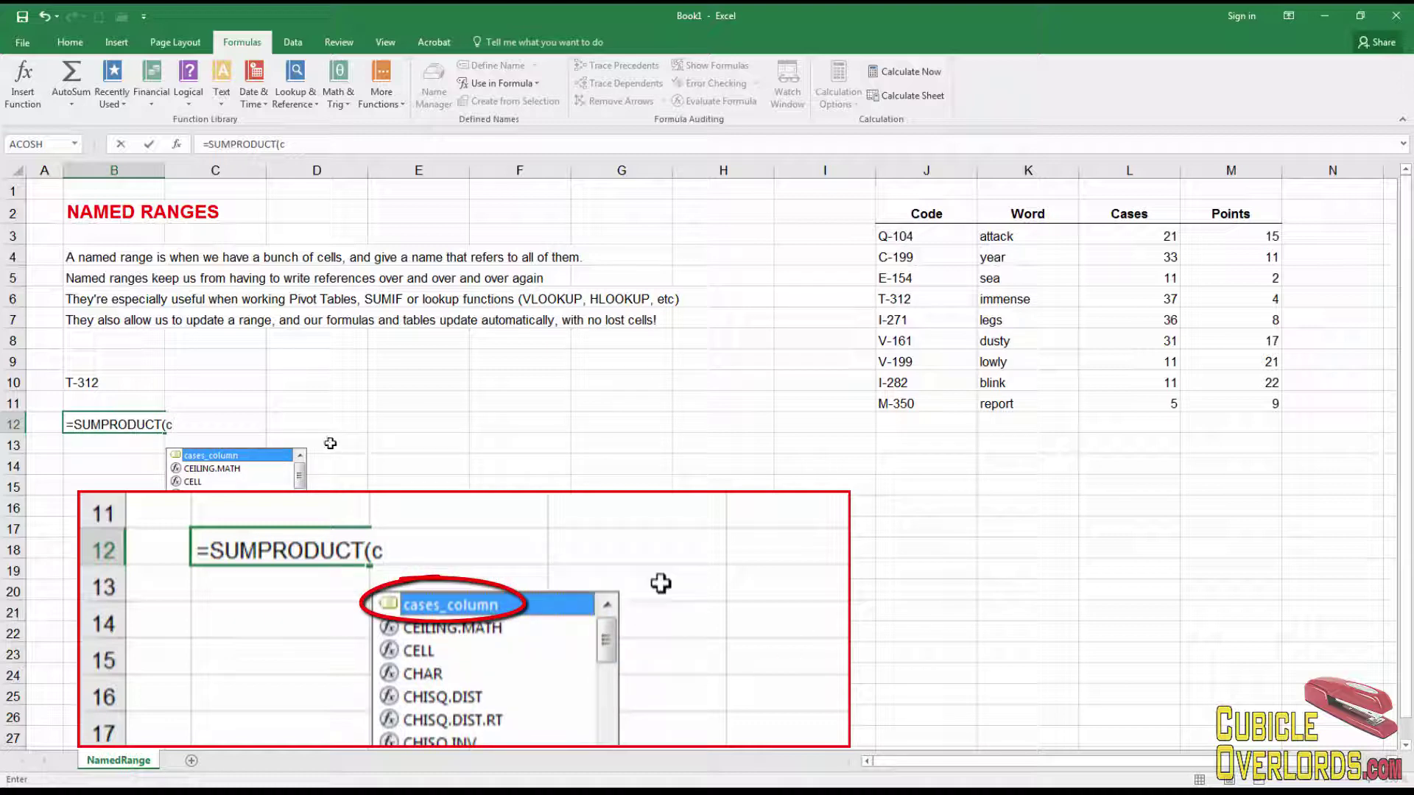
{"action": "key", "text": "Tab"}
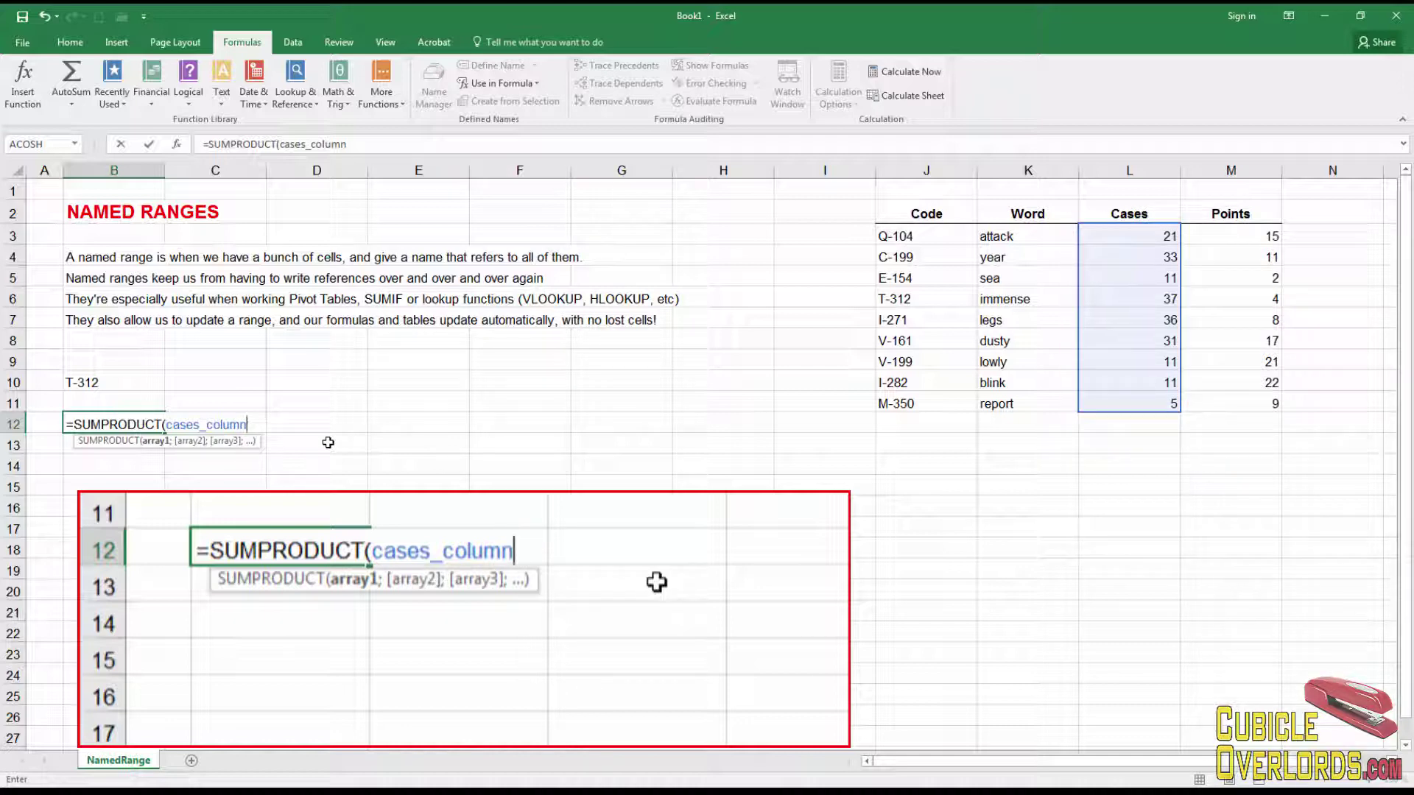
{"action": "type", "text": ";"}
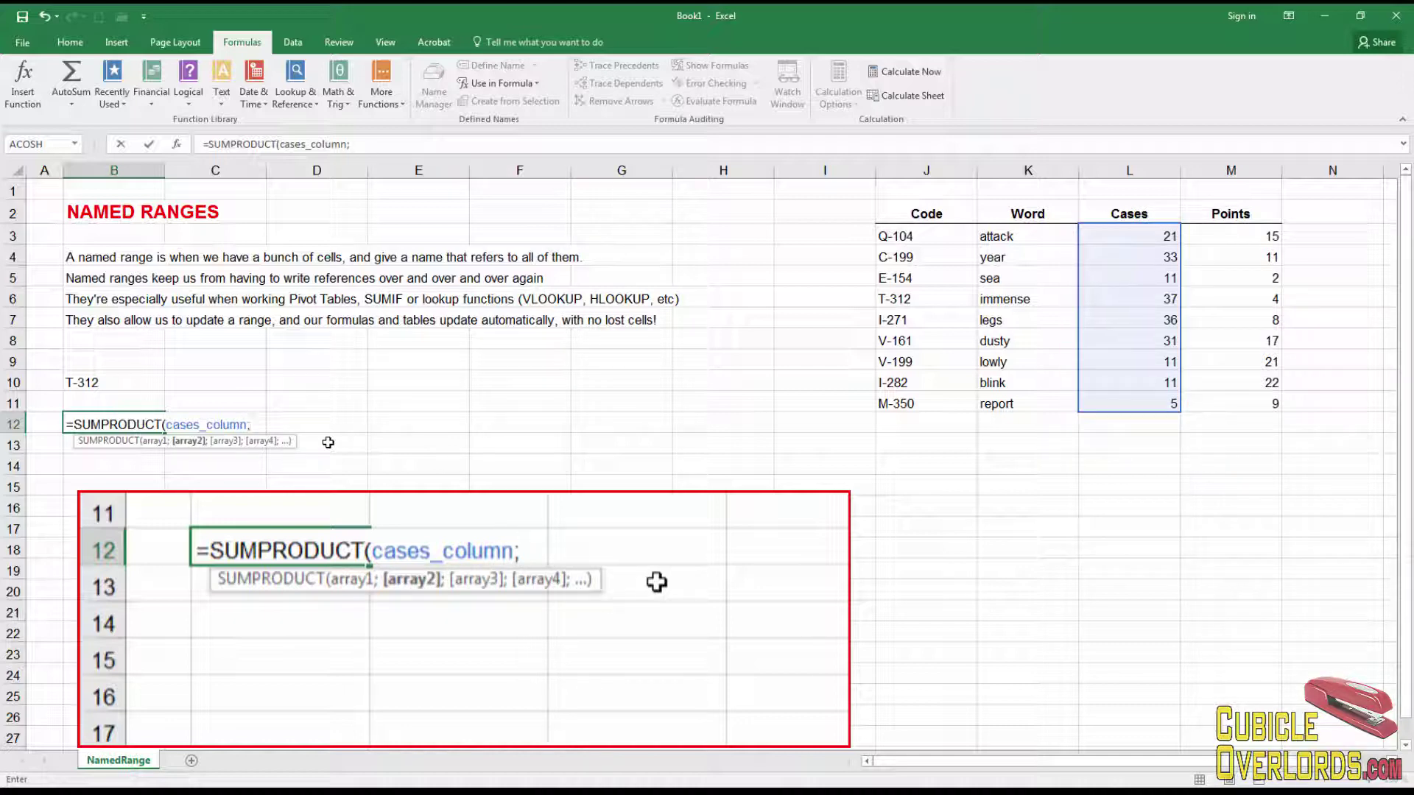
{"action": "type", "text": "poo"}
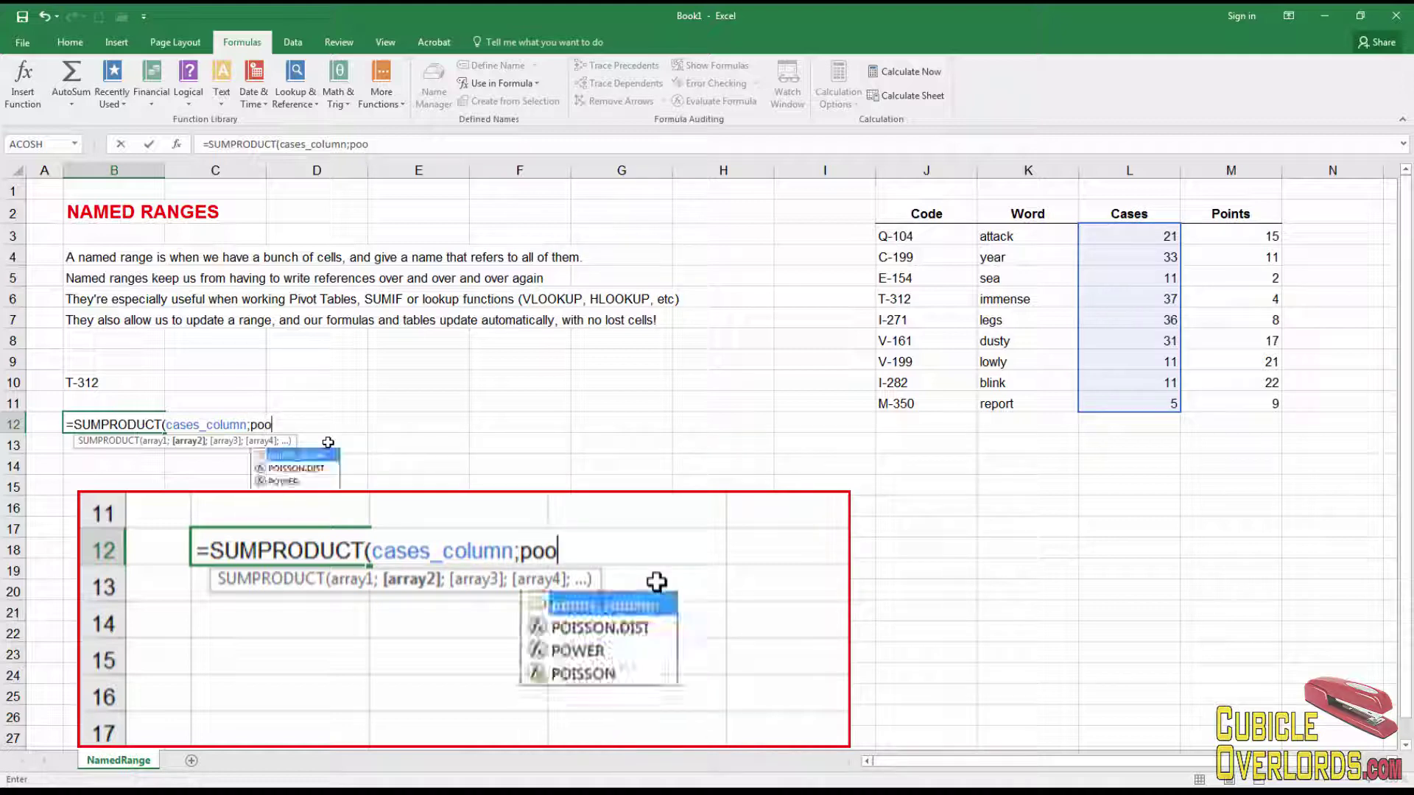
{"action": "key", "text": "BackSpace"}
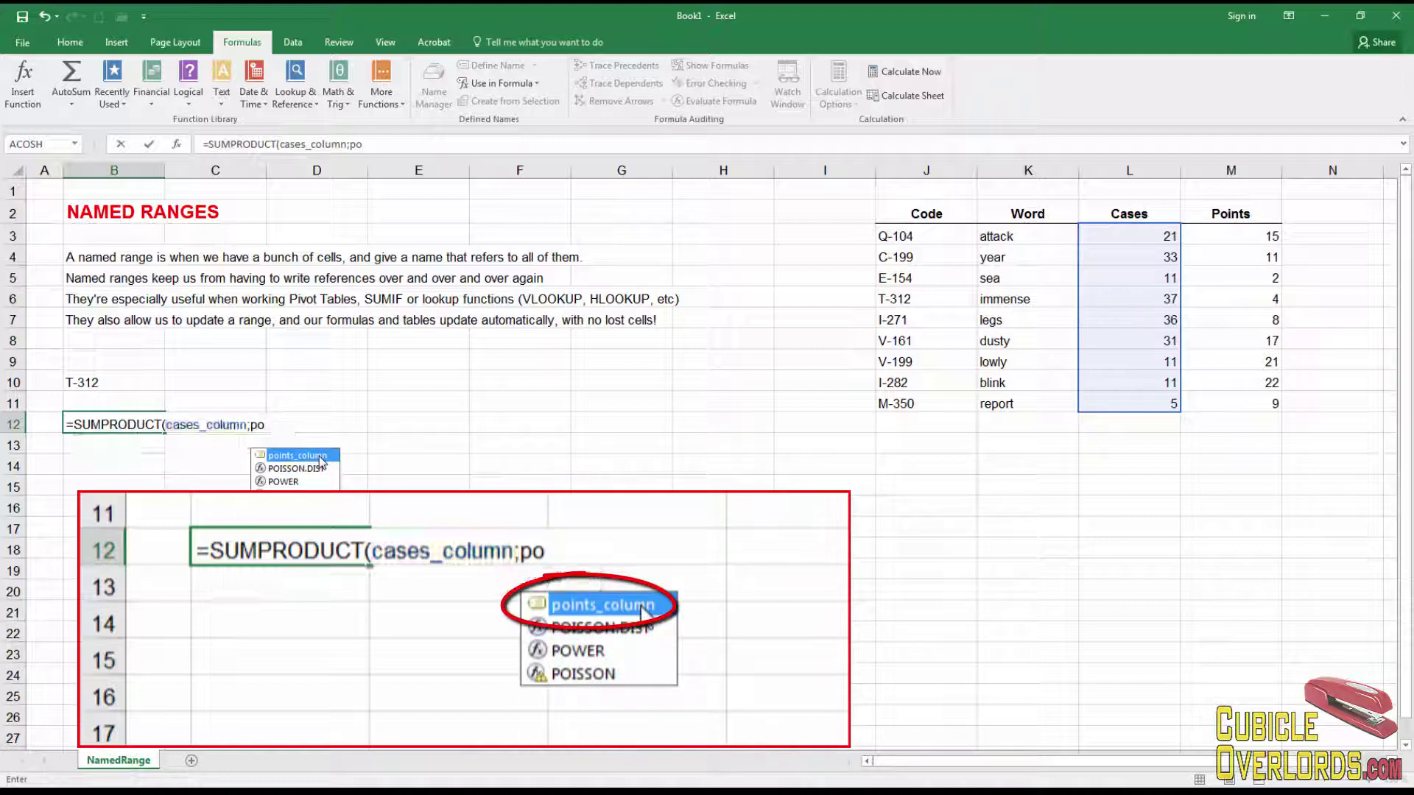
{"action": "double_click", "coordinate": [319, 457]}
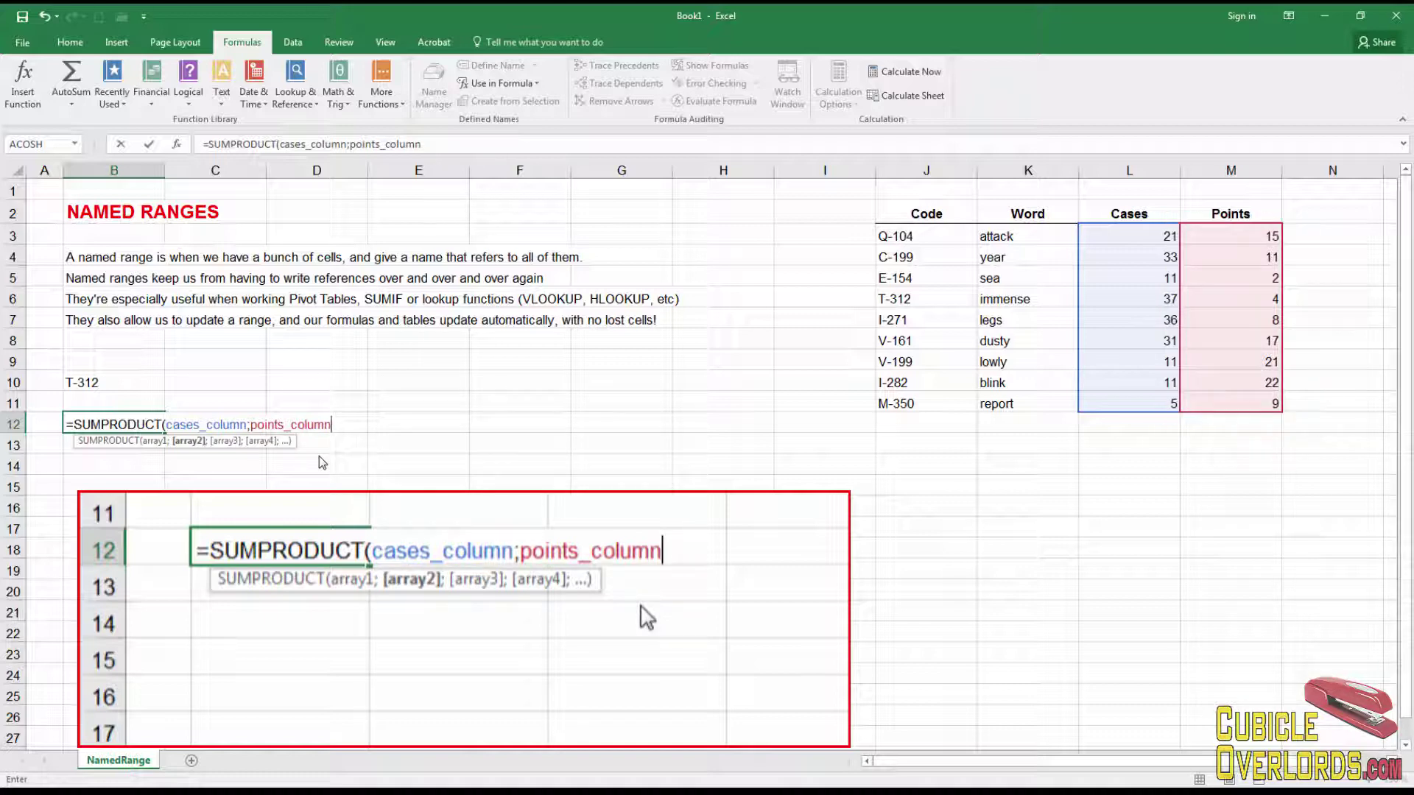
{"action": "type", "text": ")"}
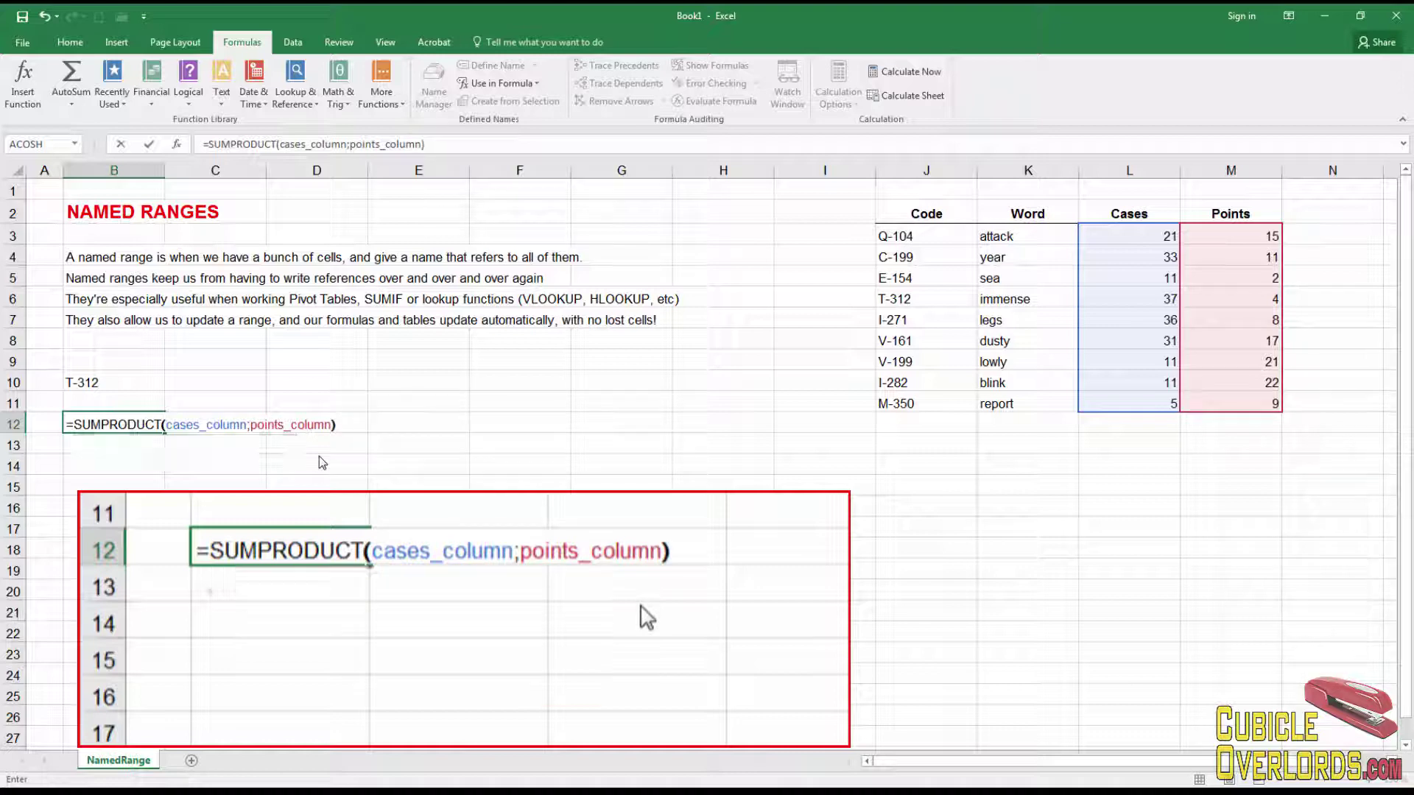
{"action": "key", "text": "ctrl+Return"}
{"action": "key", "text": "Return"}
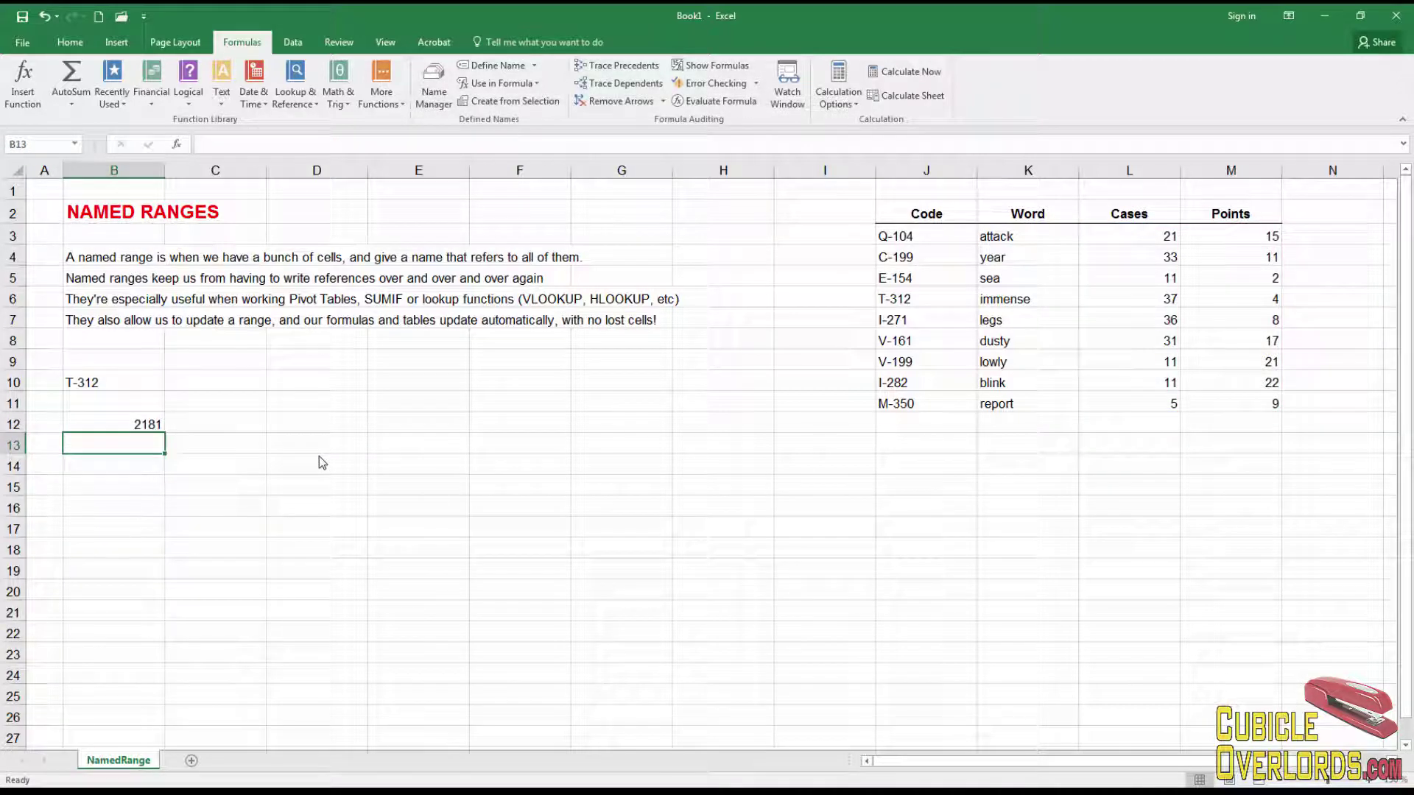
Build a SUMPRODUCT formula in M13 by selecting the cells L3:L11 and M3:M11 as its two arrays.
{"action": "left_click", "coordinate": [1248, 444]}
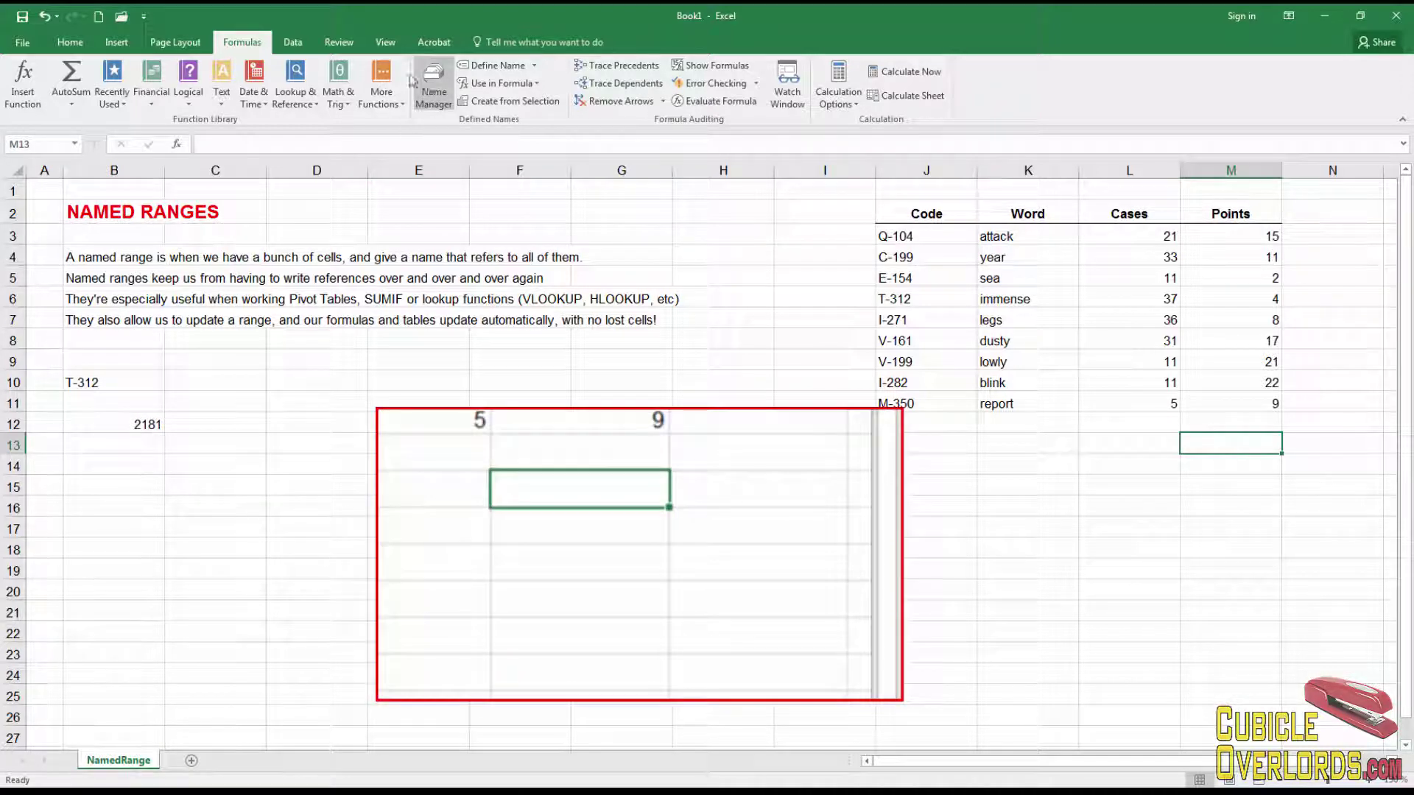
{"action": "type", "text": "=sump"}
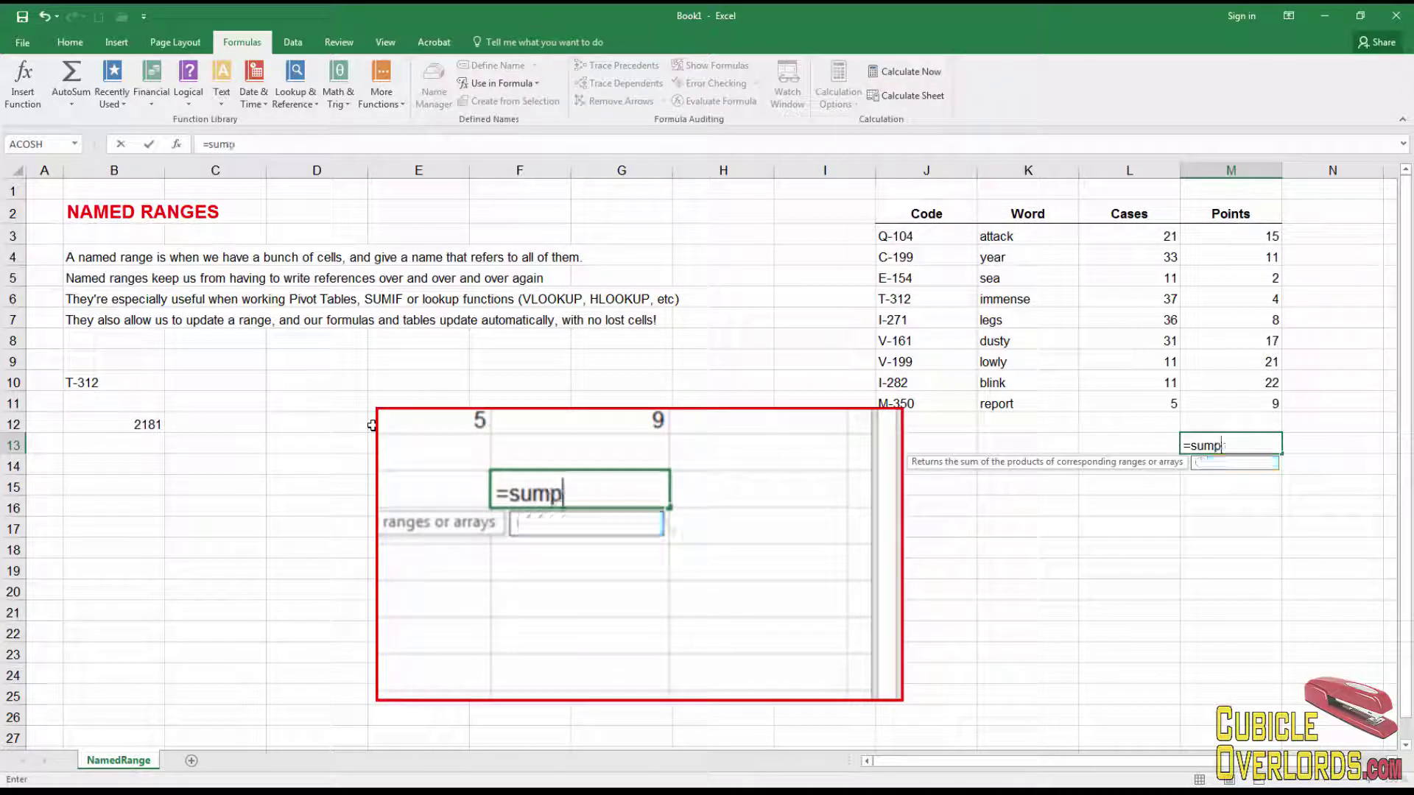
{"action": "key", "text": "Tab"}
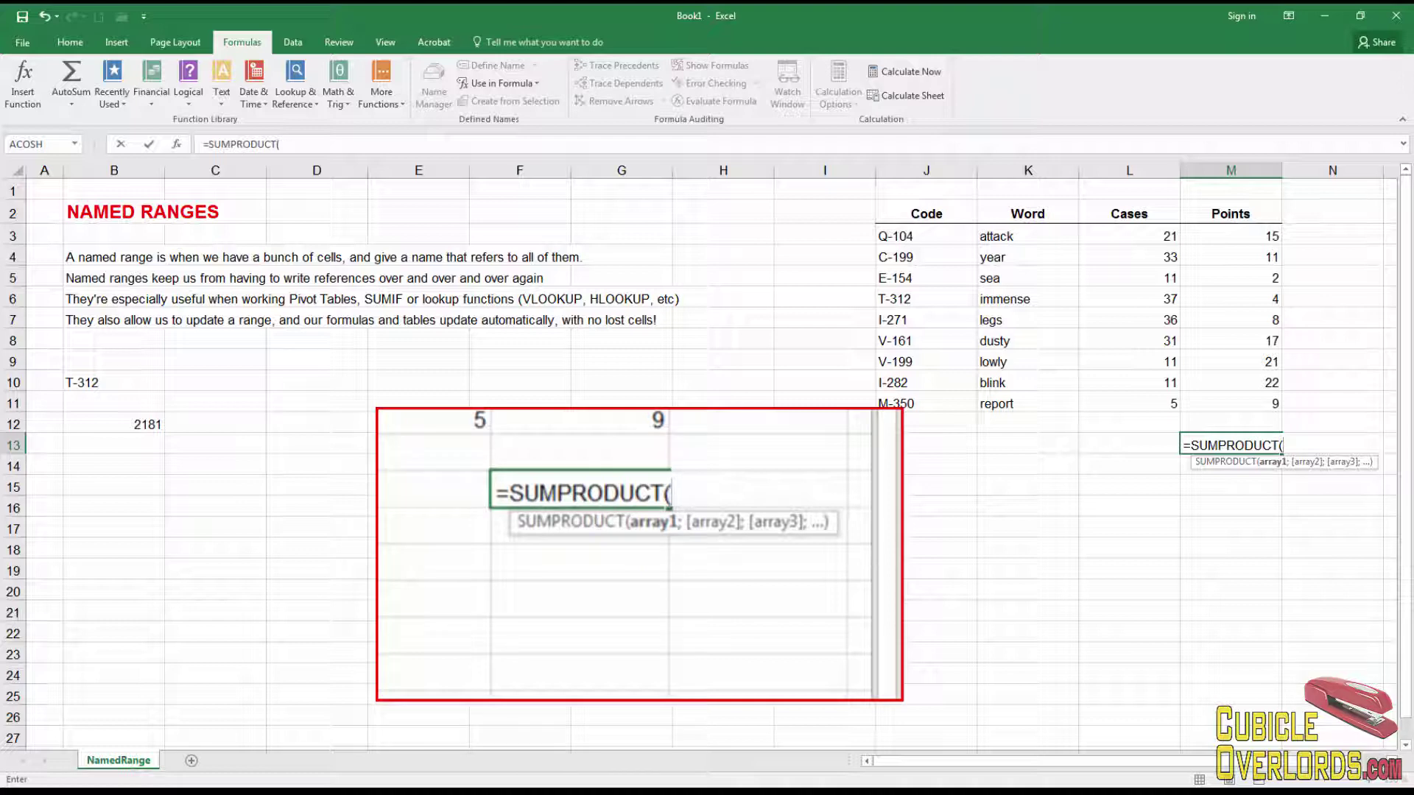
{"action": "left_click_drag", "start_coordinate": [1141, 235], "coordinate": [1128, 405]}
{"action": "type", "text": ";"}
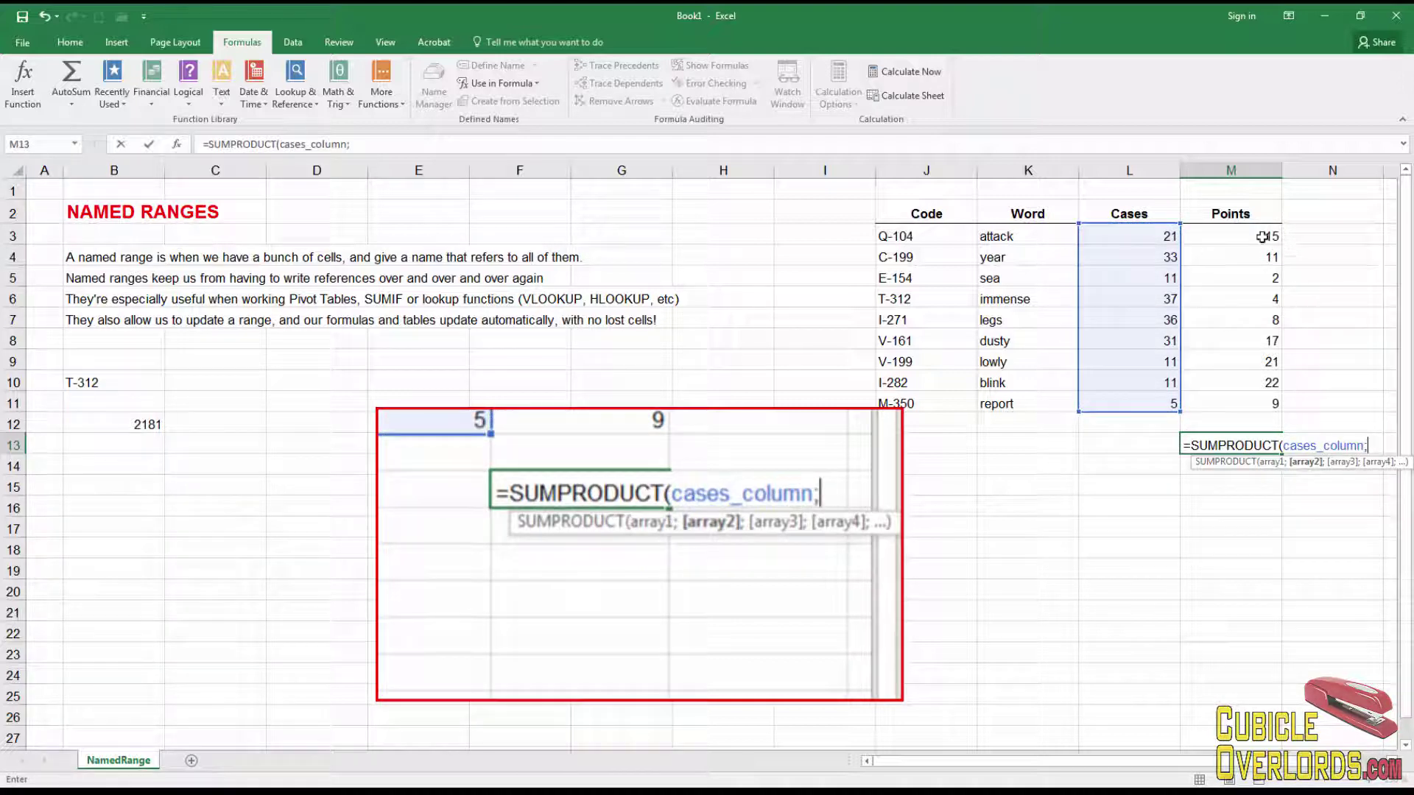
{"action": "left_click", "coordinate": [1251, 236]}
{"action": "left_click_drag", "start_coordinate": [1238, 341], "coordinate": [1225, 401]}
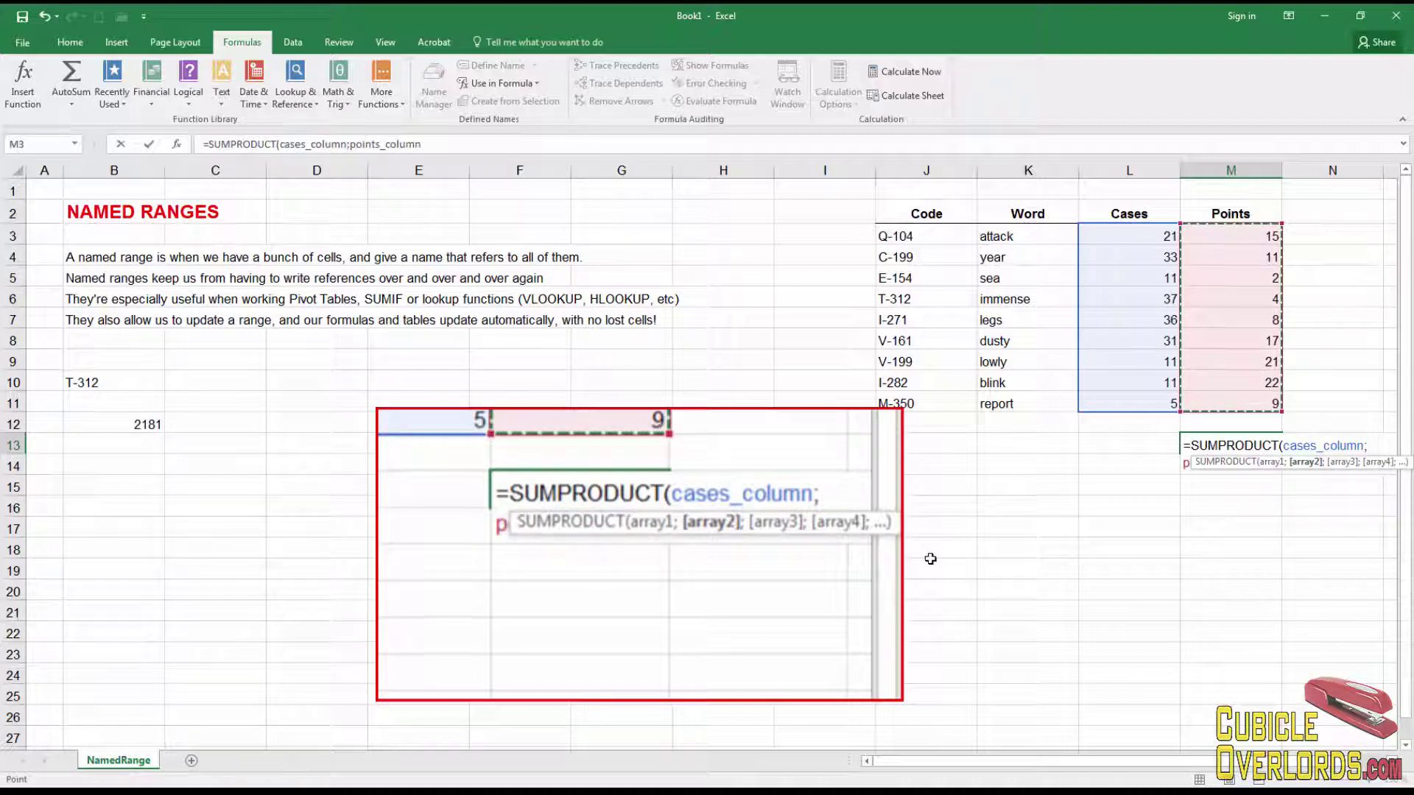
{"action": "key", "text": "Return"}
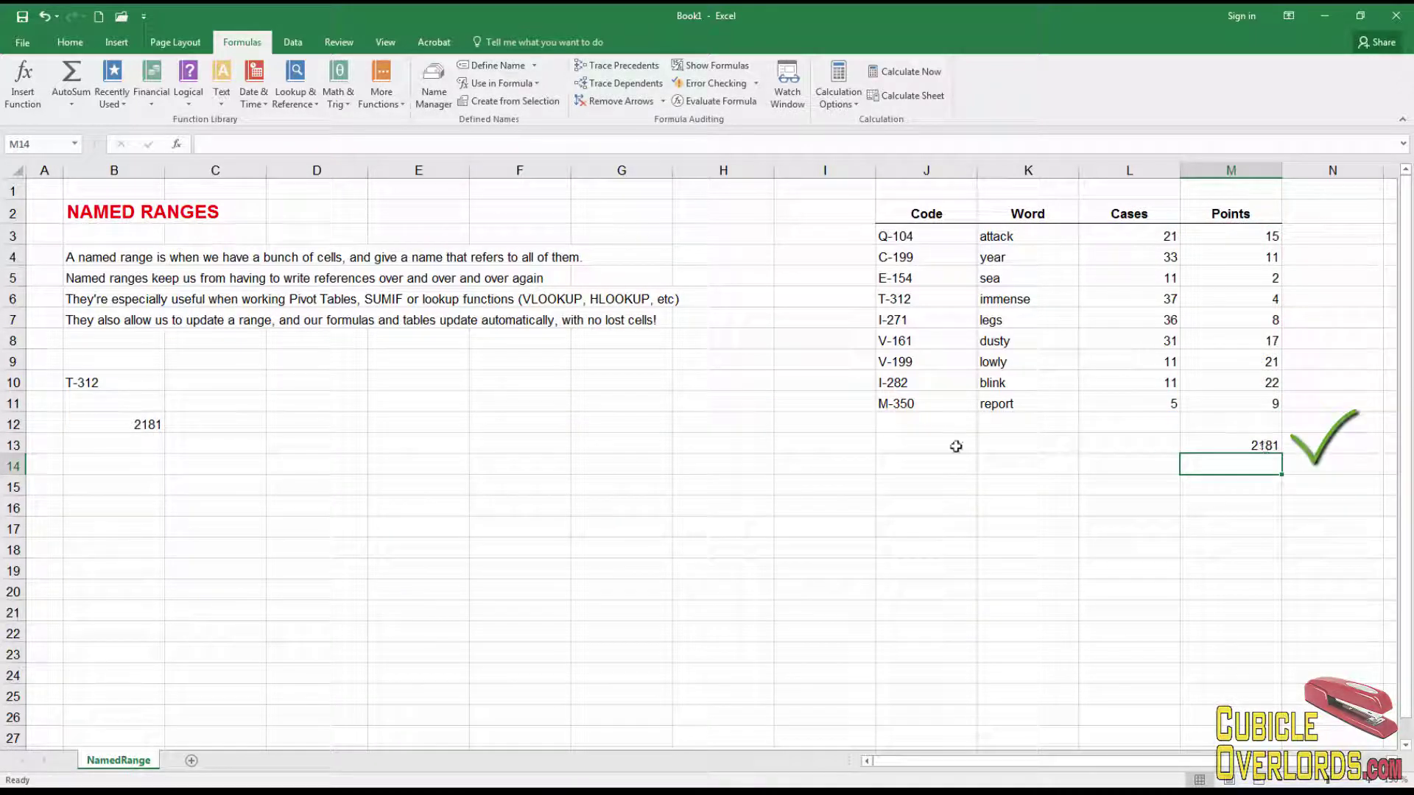
{"action": "left_click", "coordinate": [159, 423]}
{"action": "left_click", "coordinate": [813, 589]}
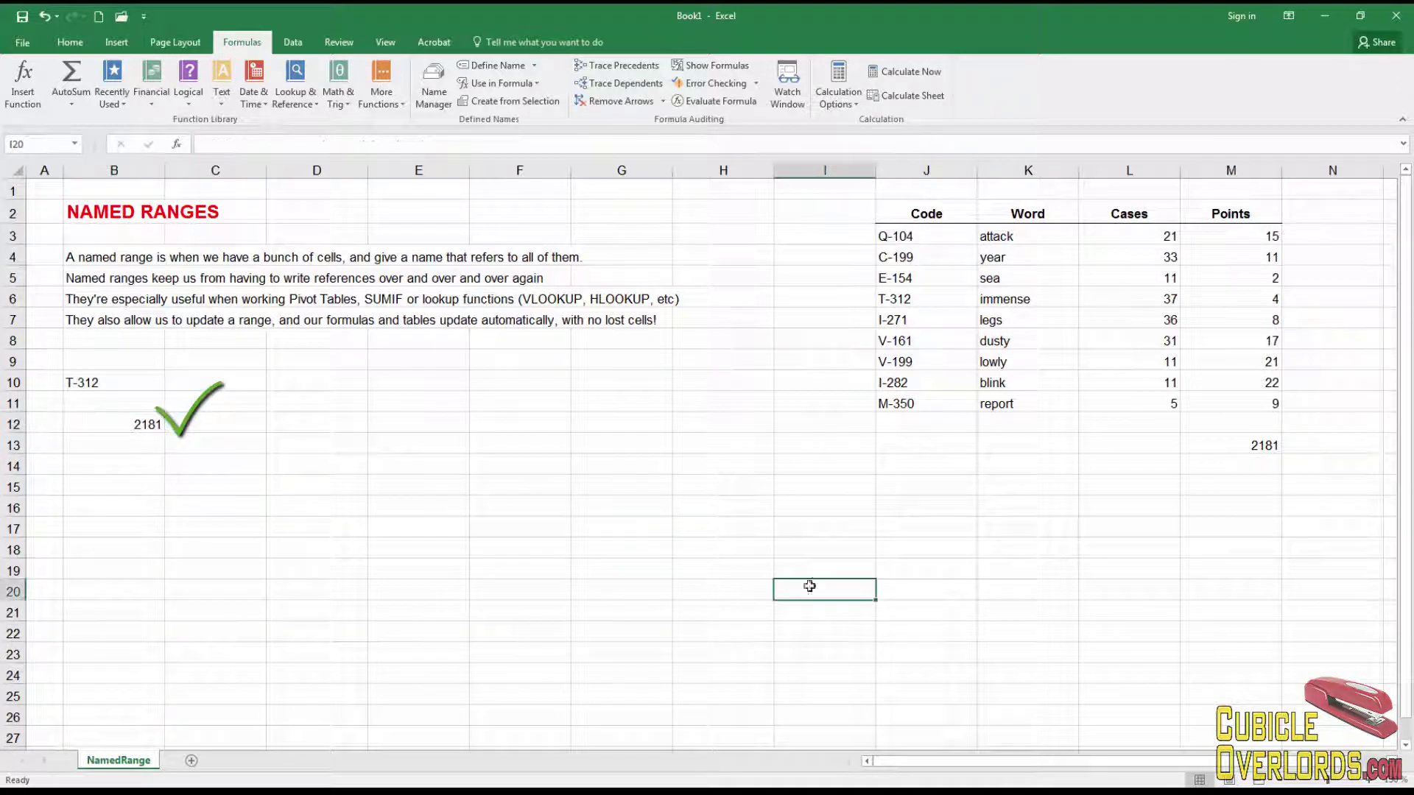
{"action": "left_click", "coordinate": [1242, 495]}
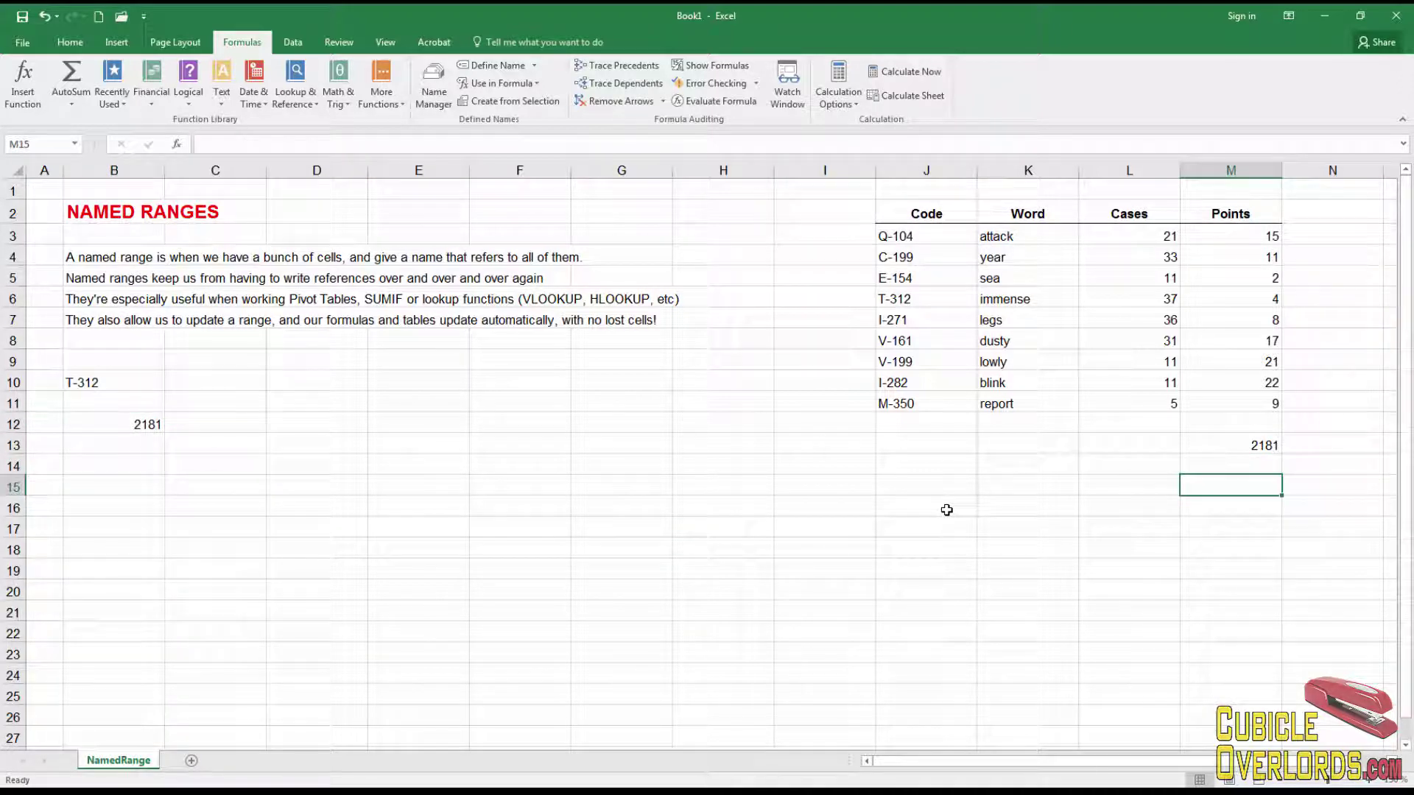
Name the table range J2:M7, including its headers, pivot_data.
{"action": "left_click_drag", "start_coordinate": [914, 215], "coordinate": [1270, 321]}
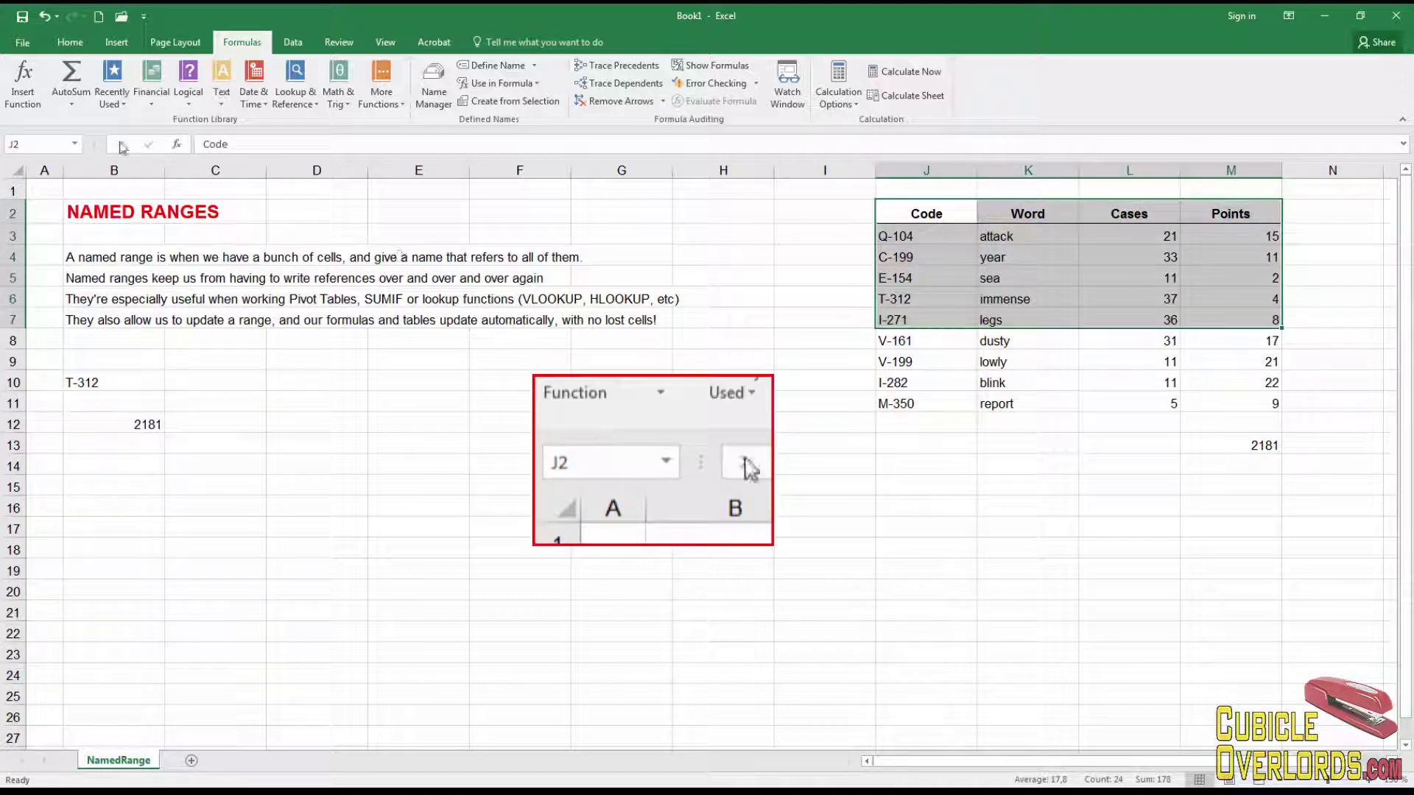
{"action": "left_click", "coordinate": [52, 145]}
{"action": "type", "text": "pivot_data"}
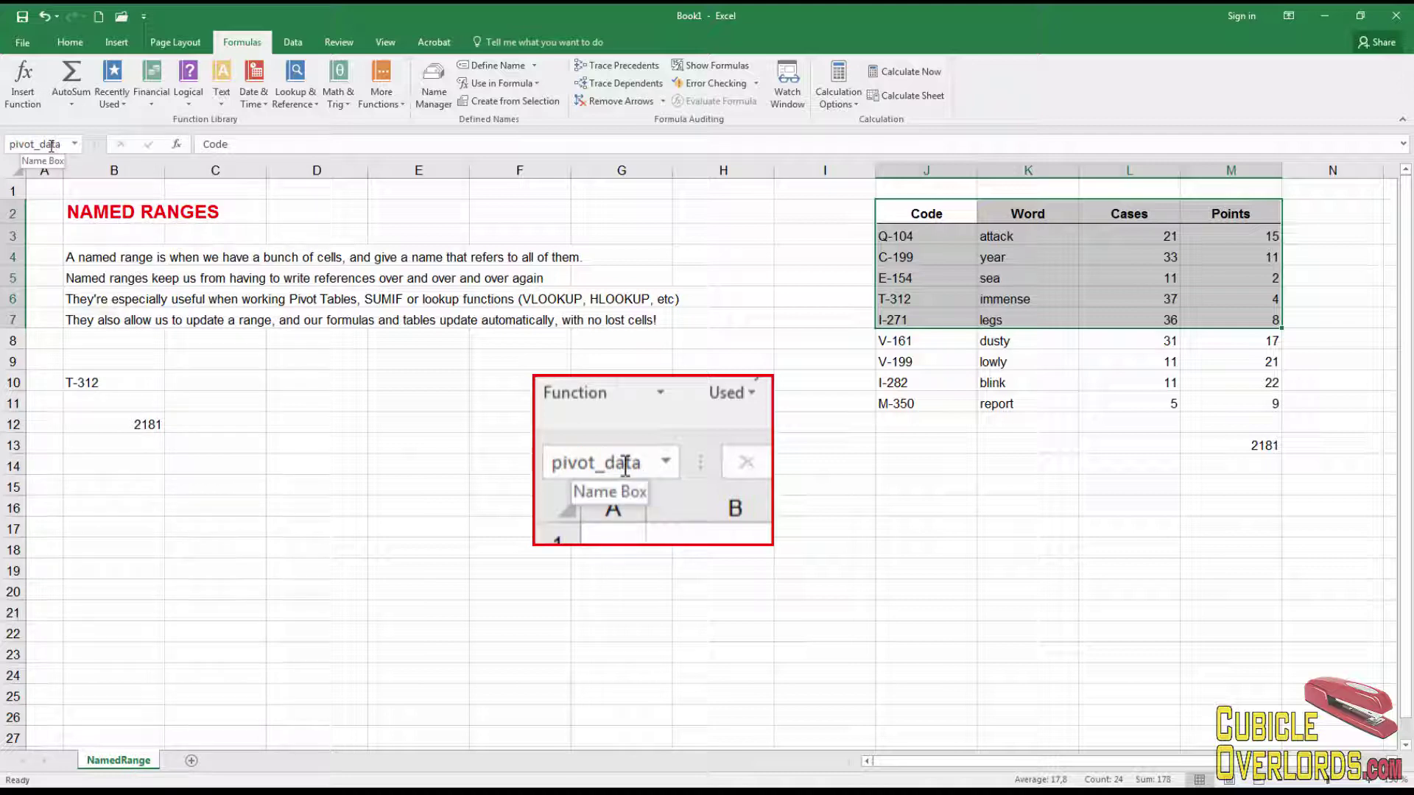
{"action": "key", "text": "Return"}
{"action": "left_click", "coordinate": [248, 445]}
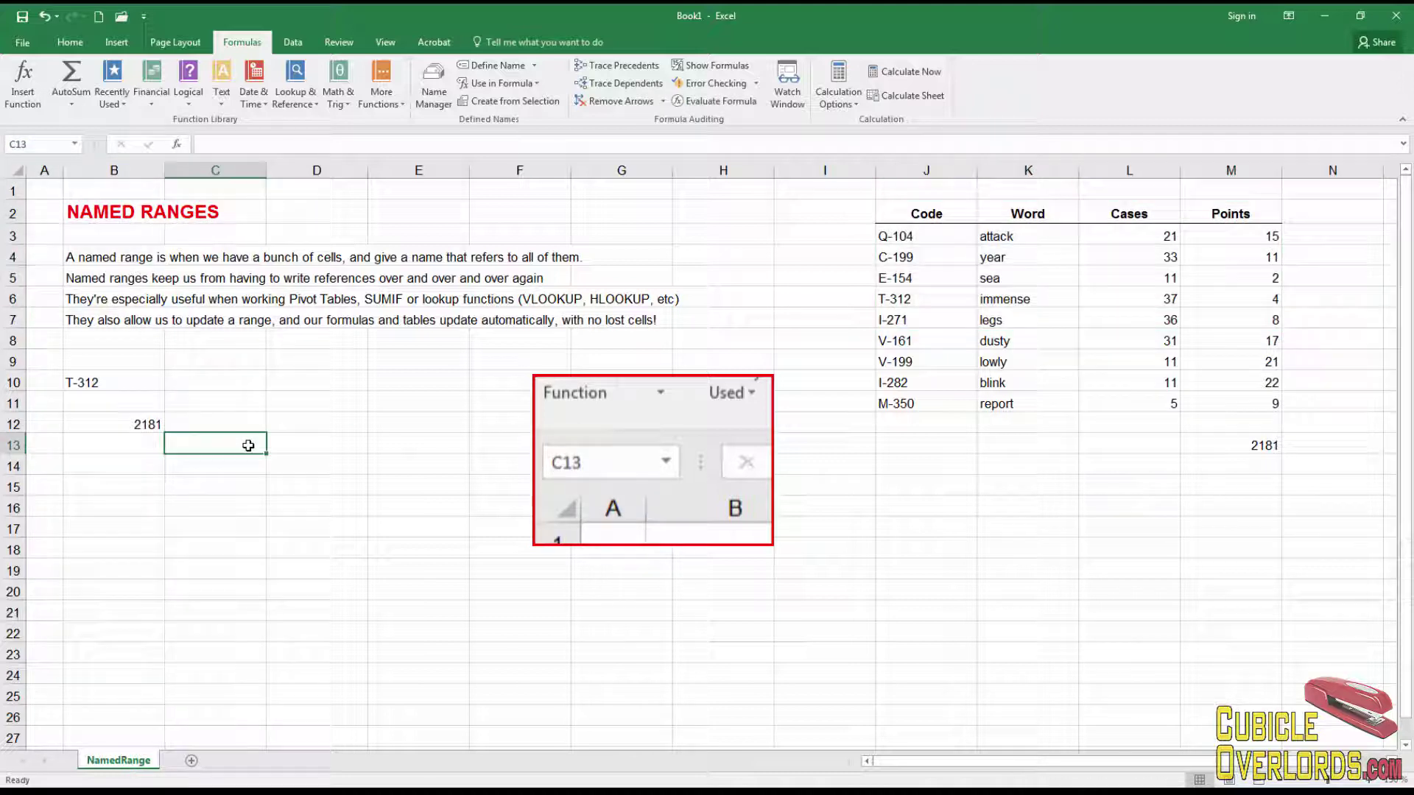
Insert a PivotTable at cell D10 of the existing worksheet with pivot_data as its source range.
{"action": "left_click", "coordinate": [330, 379]}
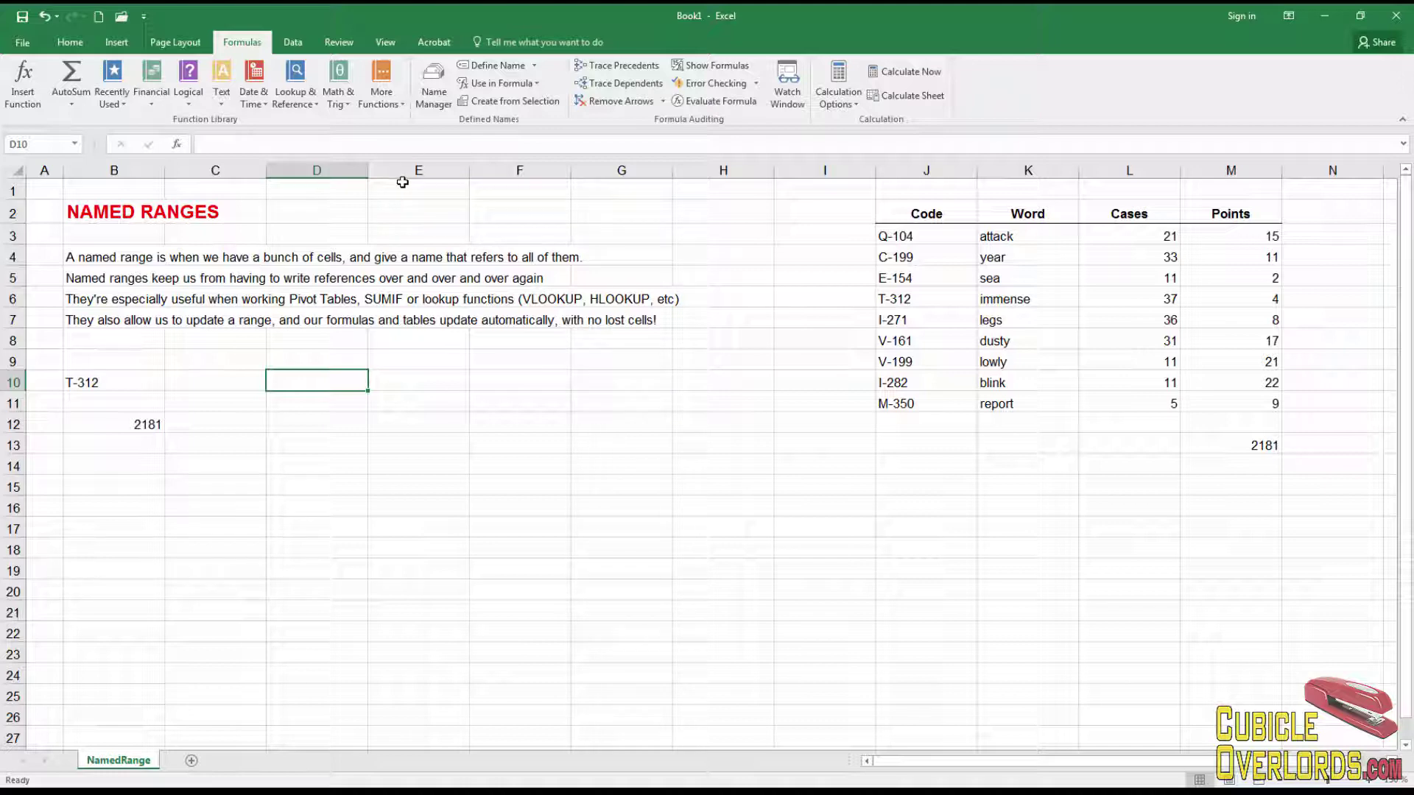
{"action": "left_click", "coordinate": [116, 42]}
{"action": "left_click", "coordinate": [36, 77]}
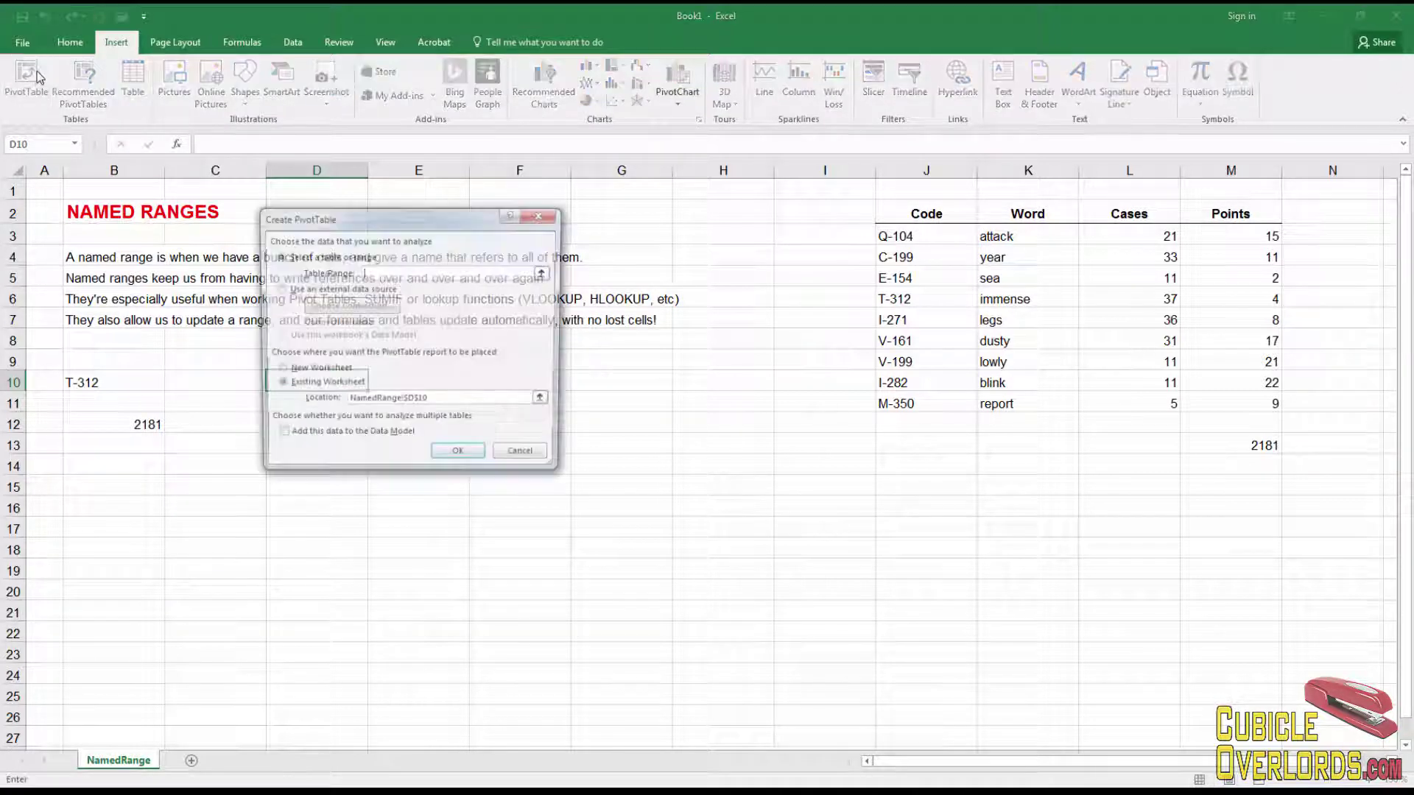
{"action": "left_click_drag", "start_coordinate": [423, 223], "coordinate": [644, 299]}
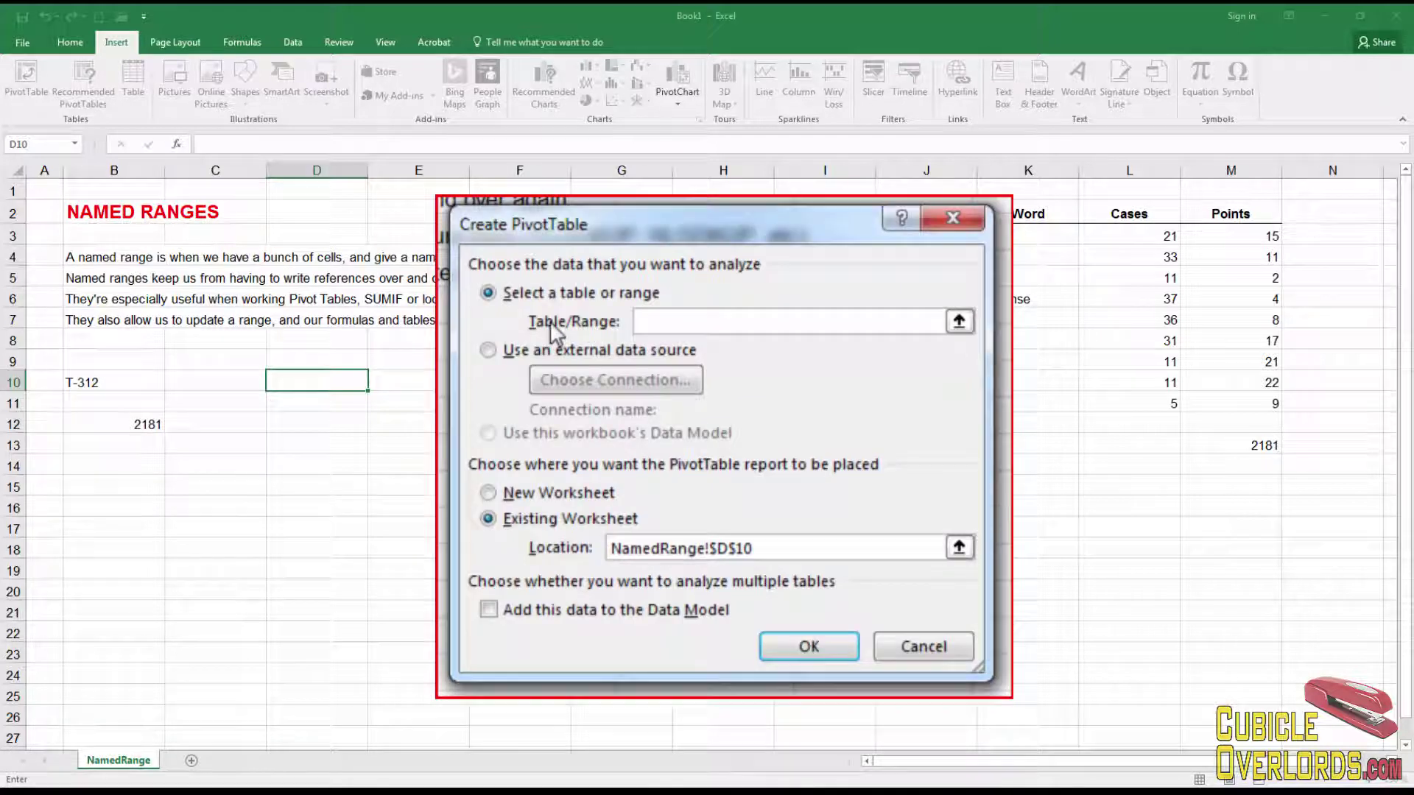
{"action": "left_click", "coordinate": [959, 321]}
{"action": "left_click", "coordinate": [959, 268]}
{"action": "type", "text": "pivot_data"}
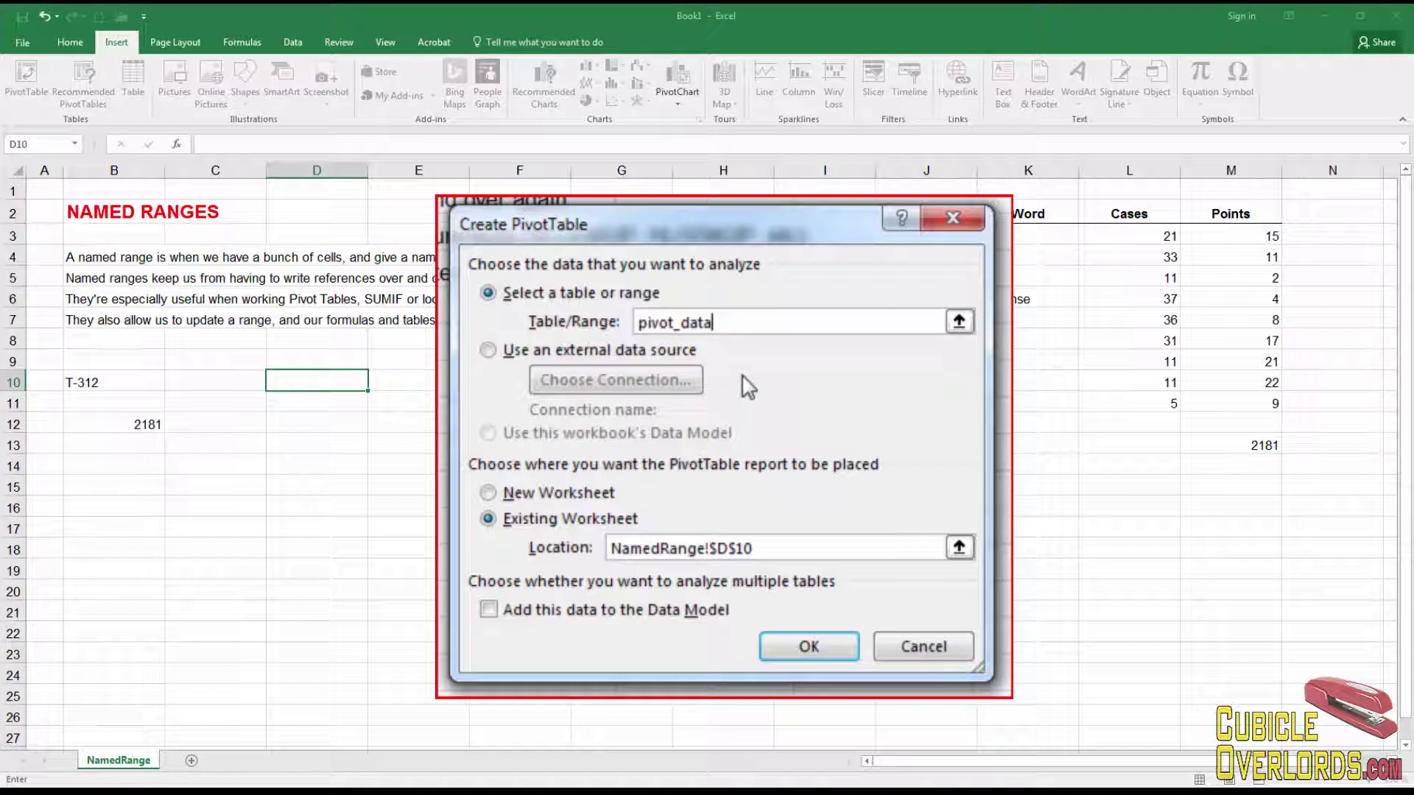
{"action": "left_click", "coordinate": [809, 648]}
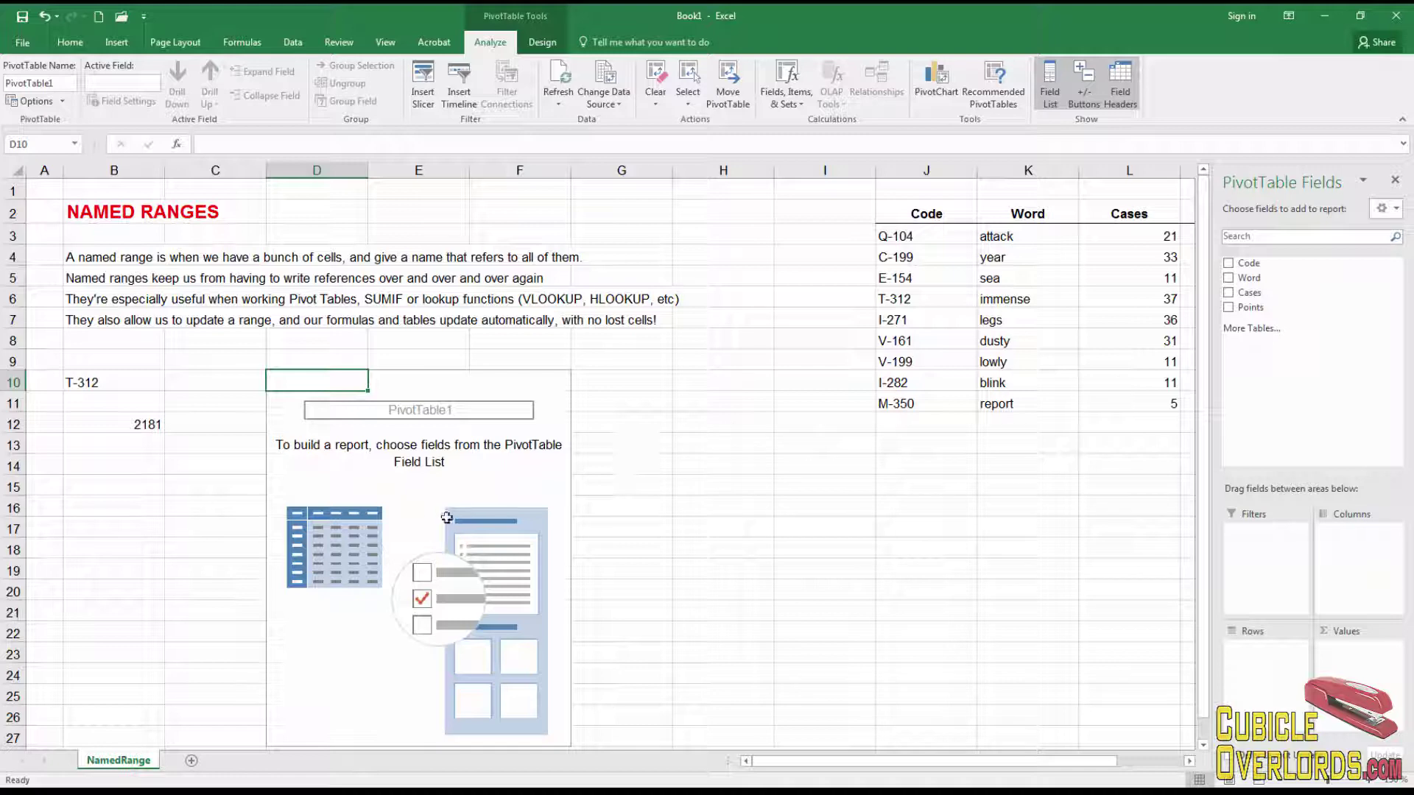
Check which table rows the PivotTable's data source covers, leaving the source unchanged.
{"action": "left_click", "coordinate": [924, 215]}
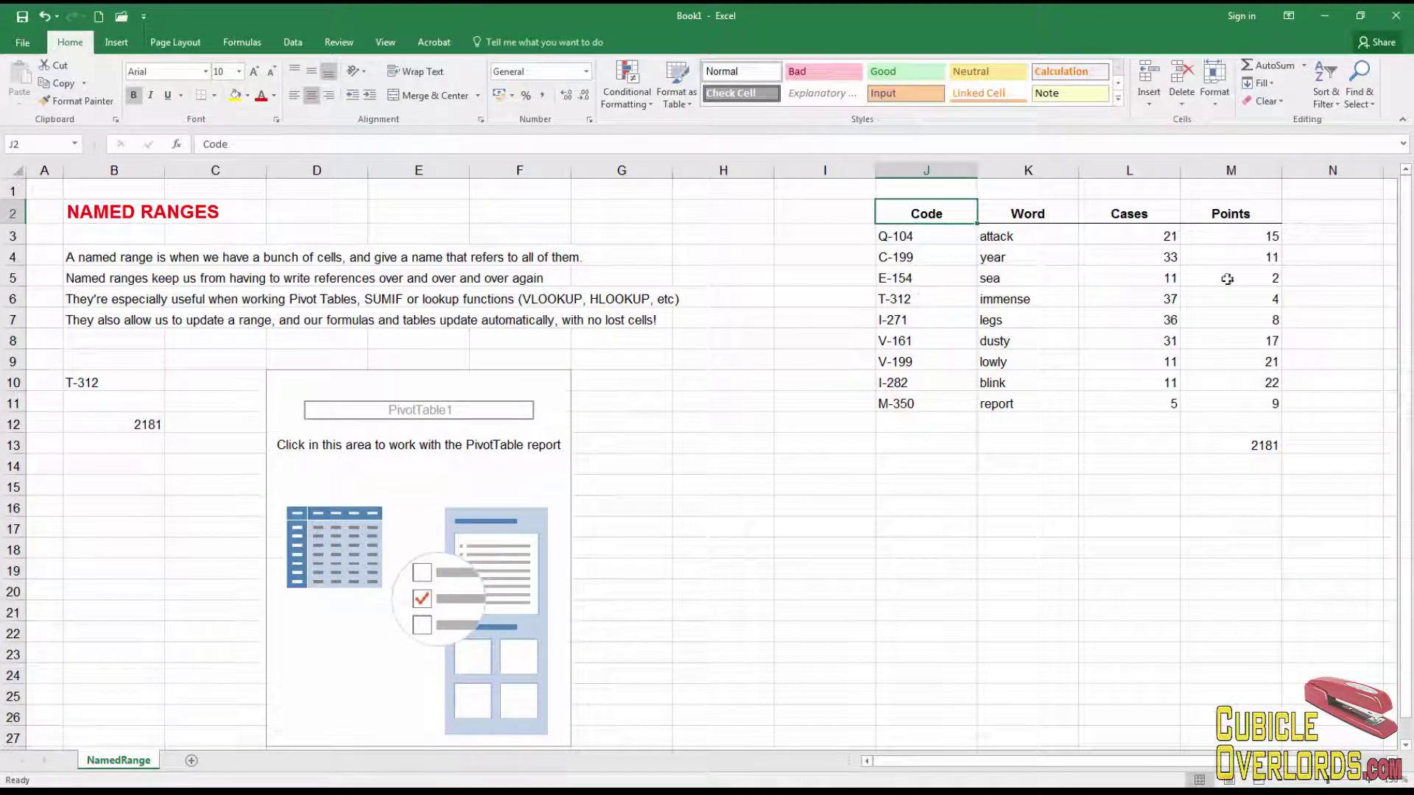
{"action": "left_click", "coordinate": [389, 532]}
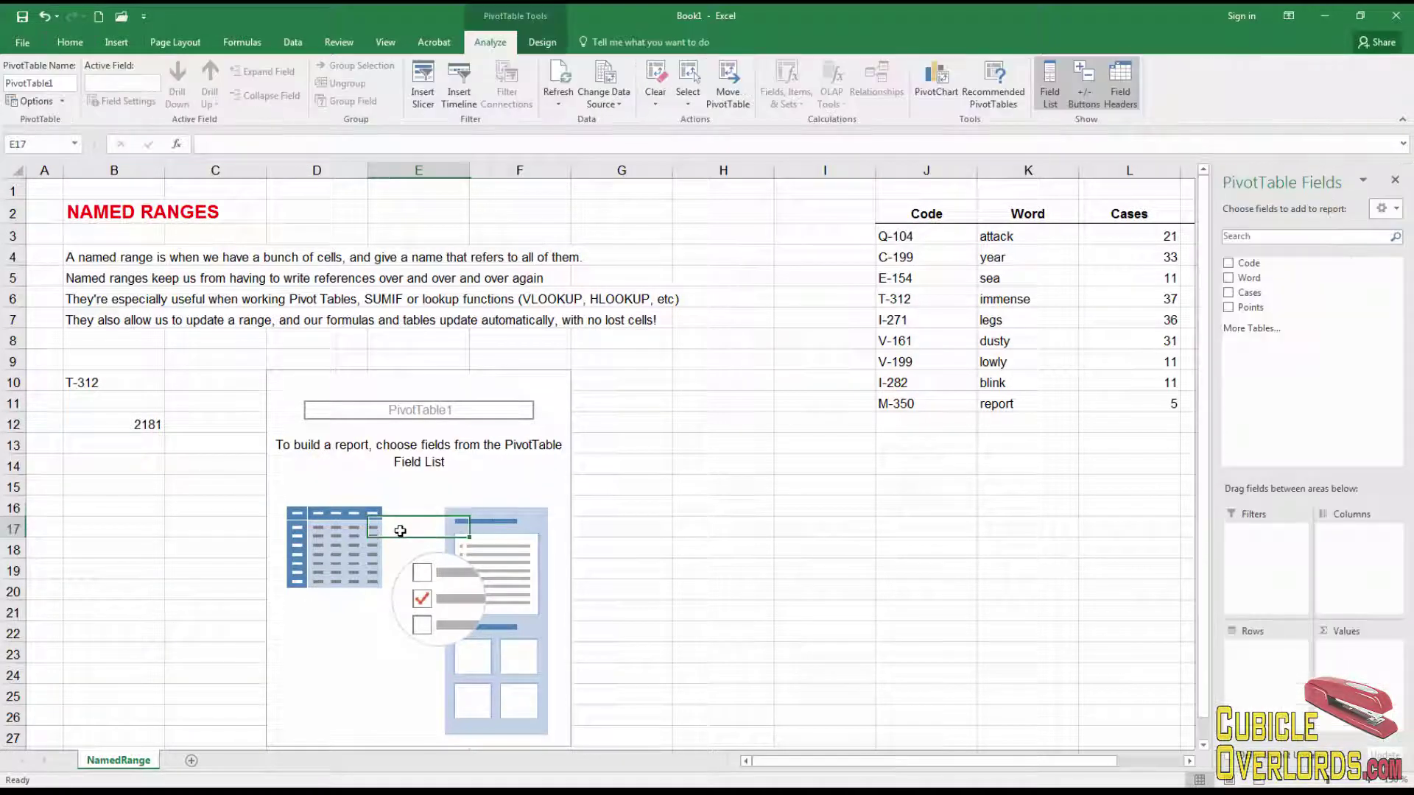
{"action": "left_click", "coordinate": [604, 103]}
{"action": "left_click", "coordinate": [626, 139]}
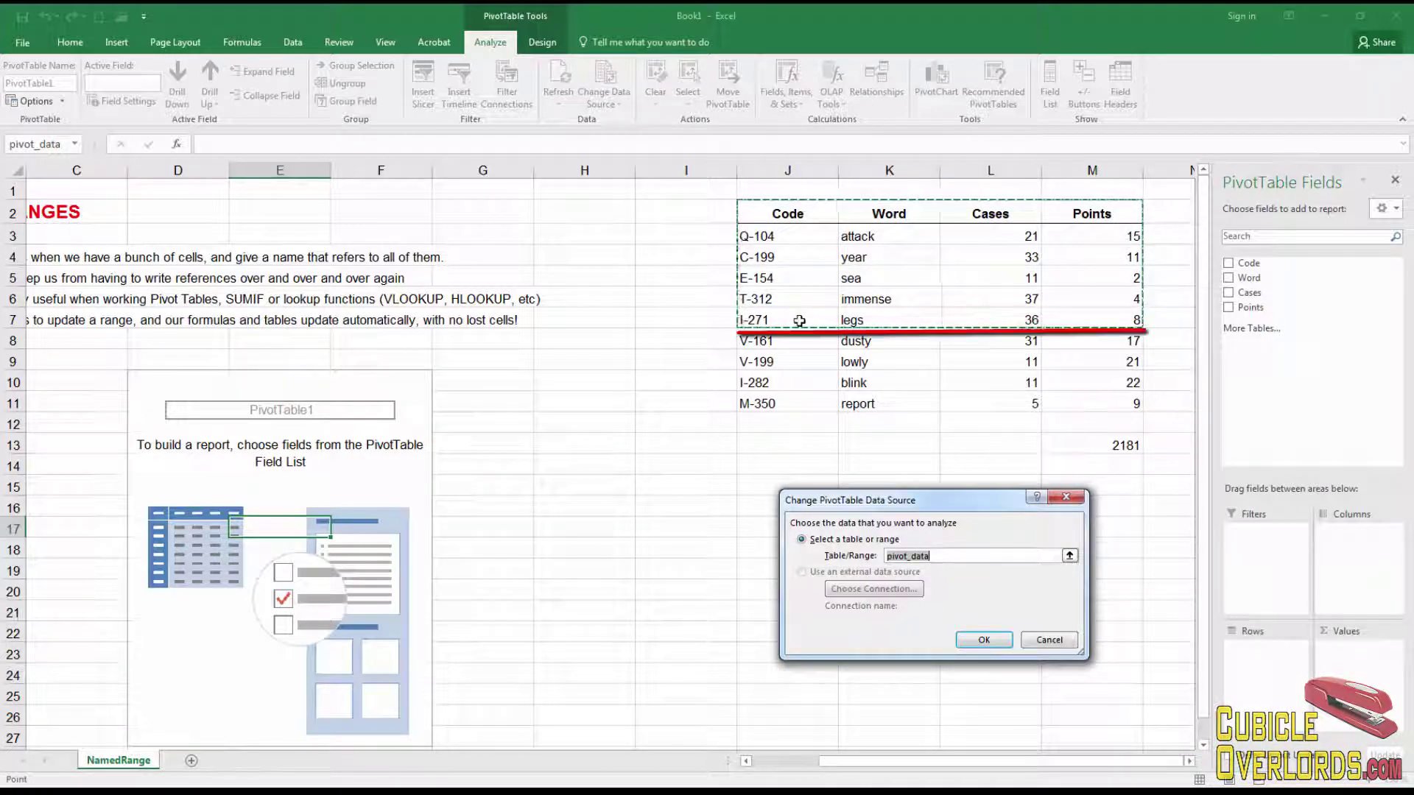
{"action": "key", "text": "Escape"}
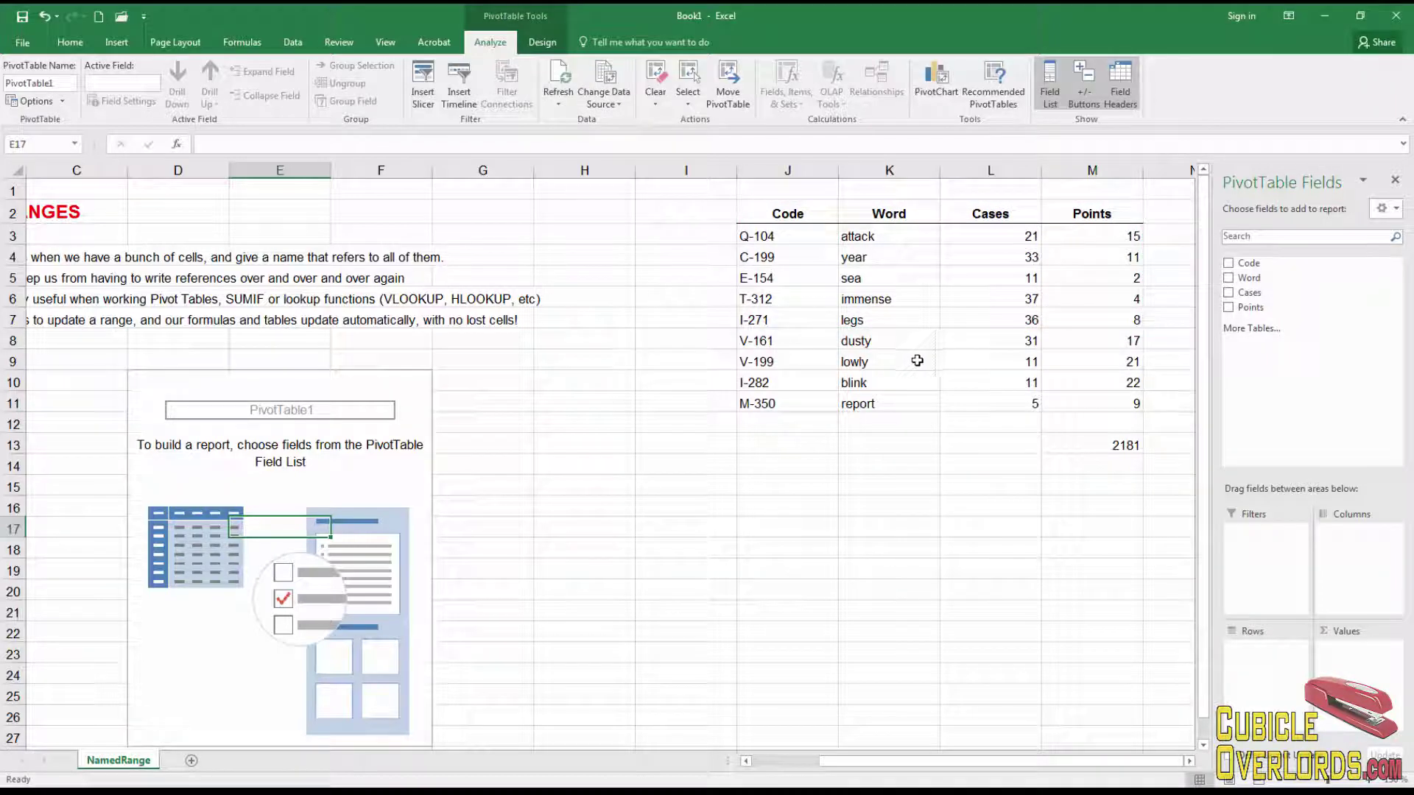
Redefine the name pivot_data to refer to the range J2:M11 on the NamedRange sheet.
{"action": "left_click", "coordinate": [243, 43]}
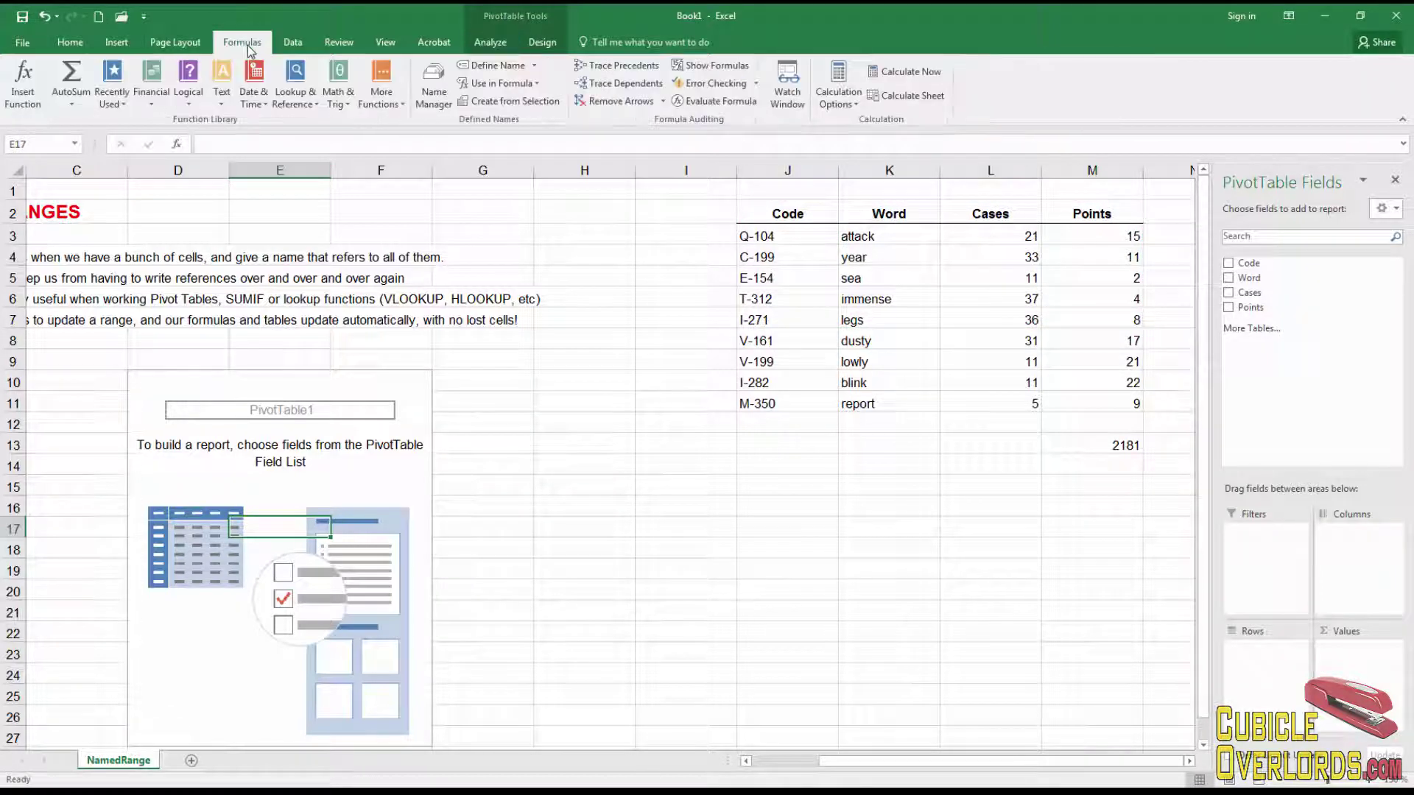
{"action": "left_click", "coordinate": [433, 83]}
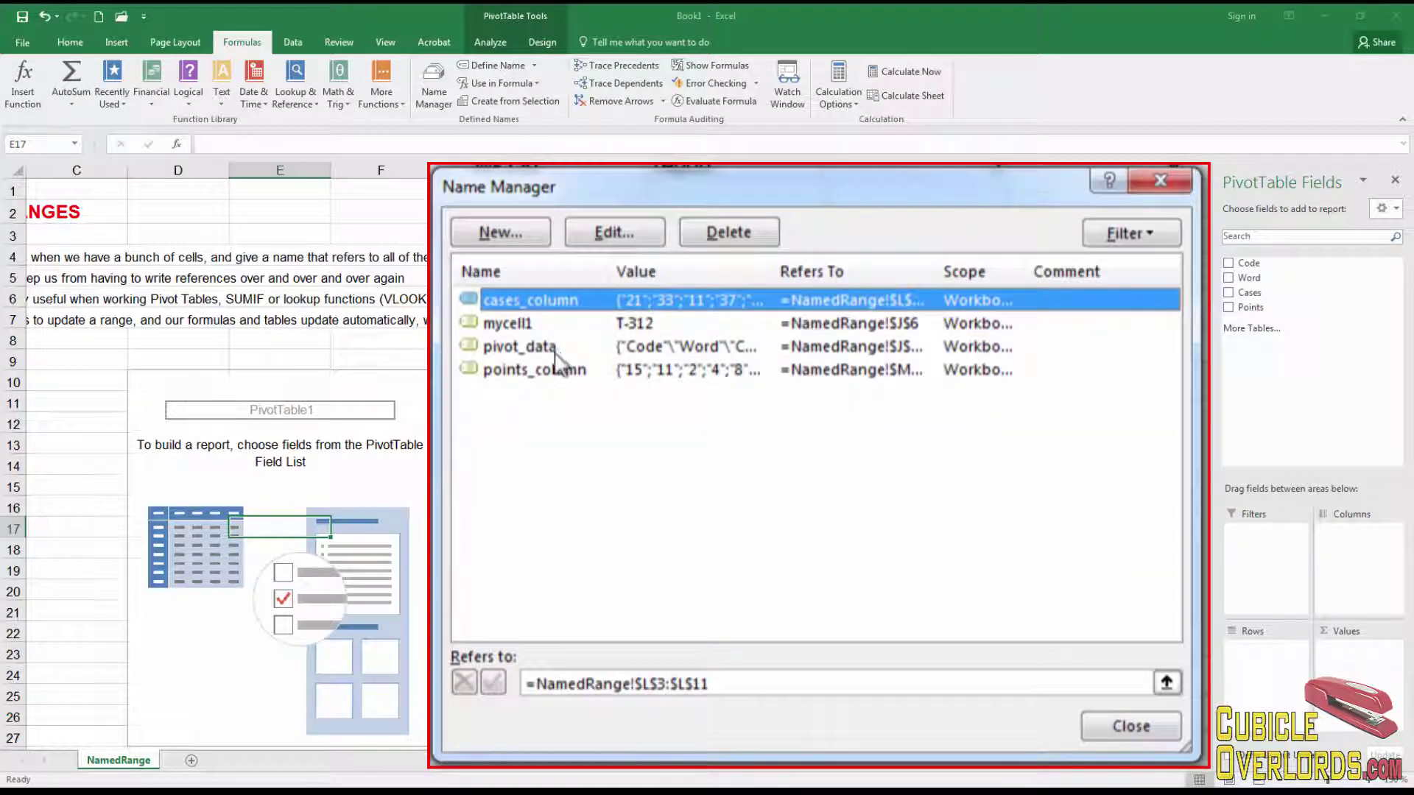
{"action": "left_click", "coordinate": [788, 507]}
{"action": "left_click", "coordinate": [739, 682]}
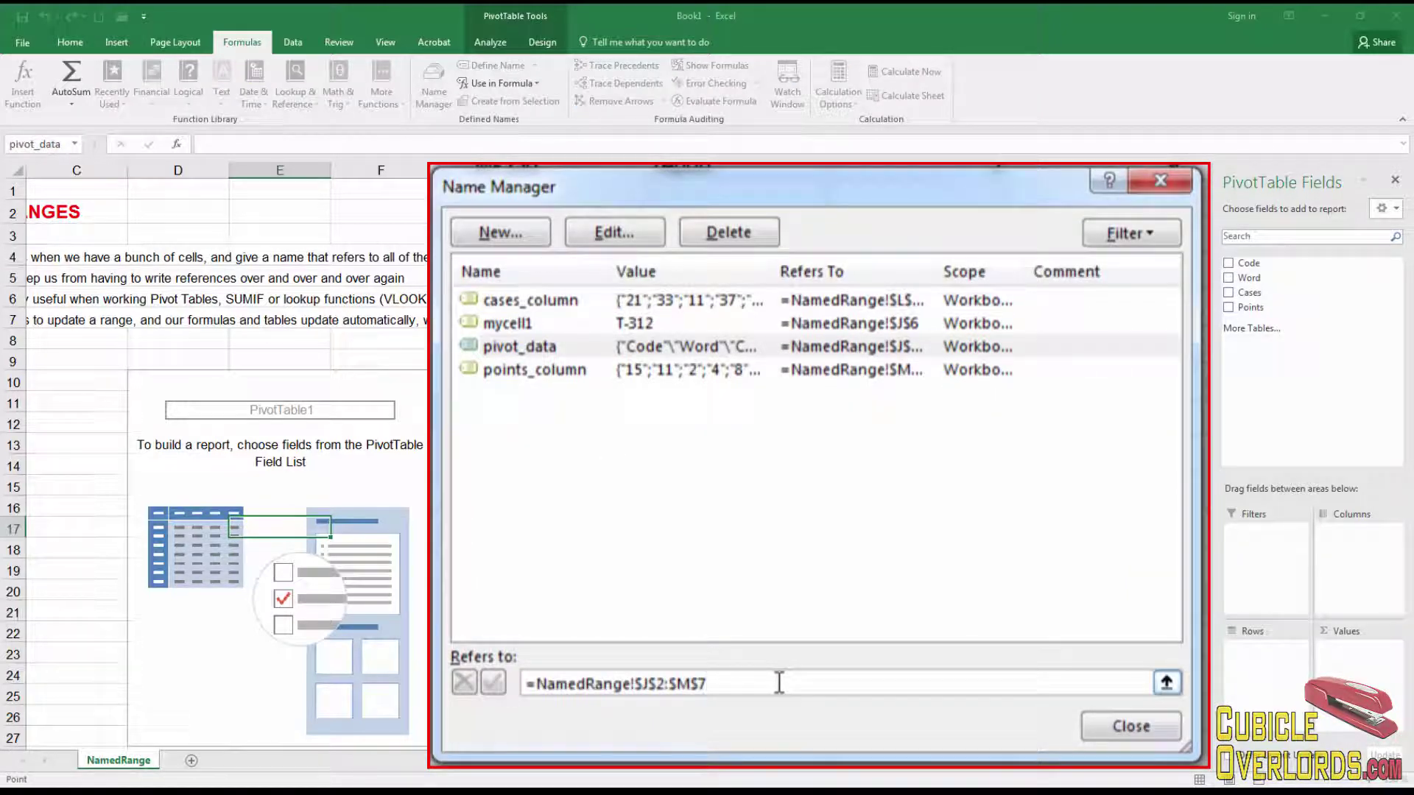
{"action": "key", "text": "BackSpace"}
{"action": "type", "text": "11"}
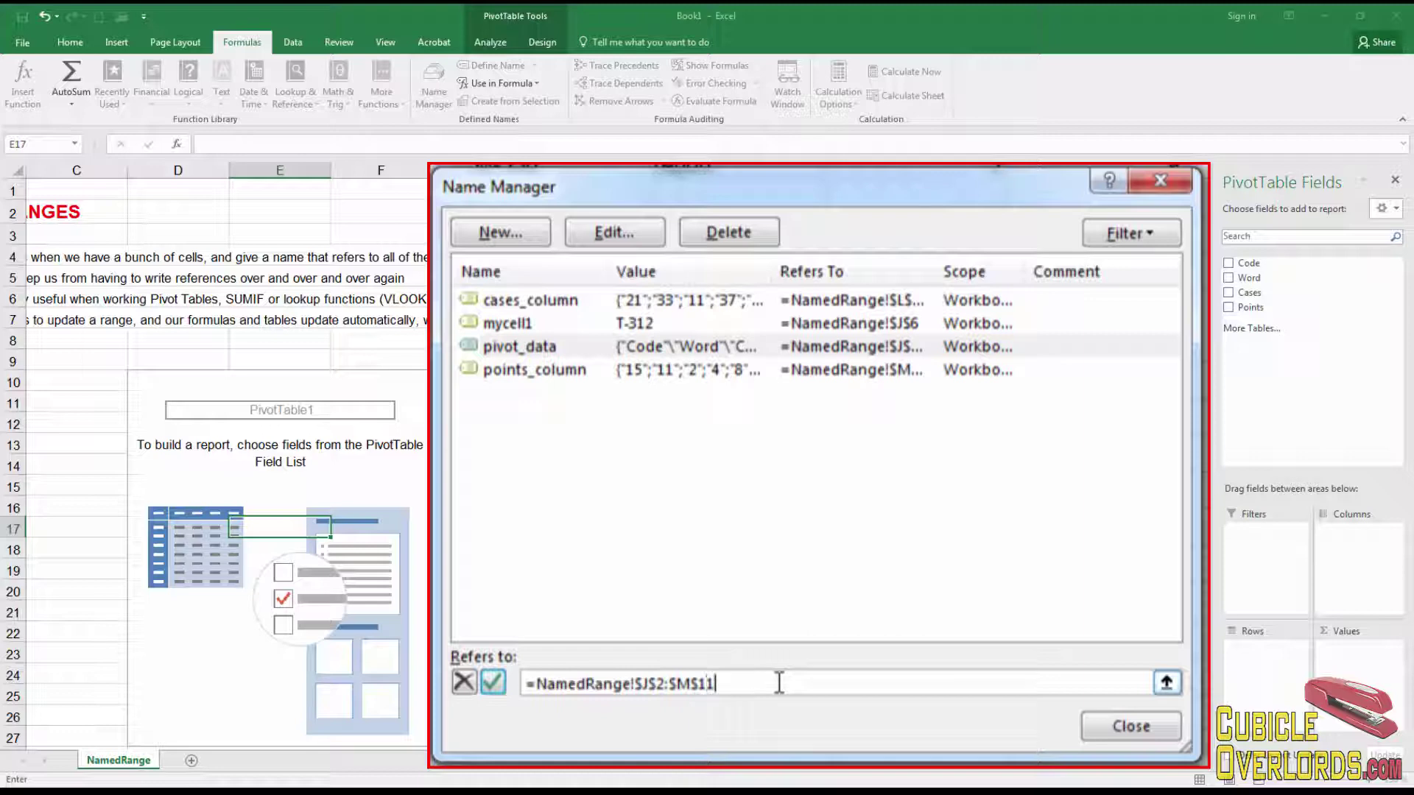
{"action": "left_click", "coordinate": [494, 683]}
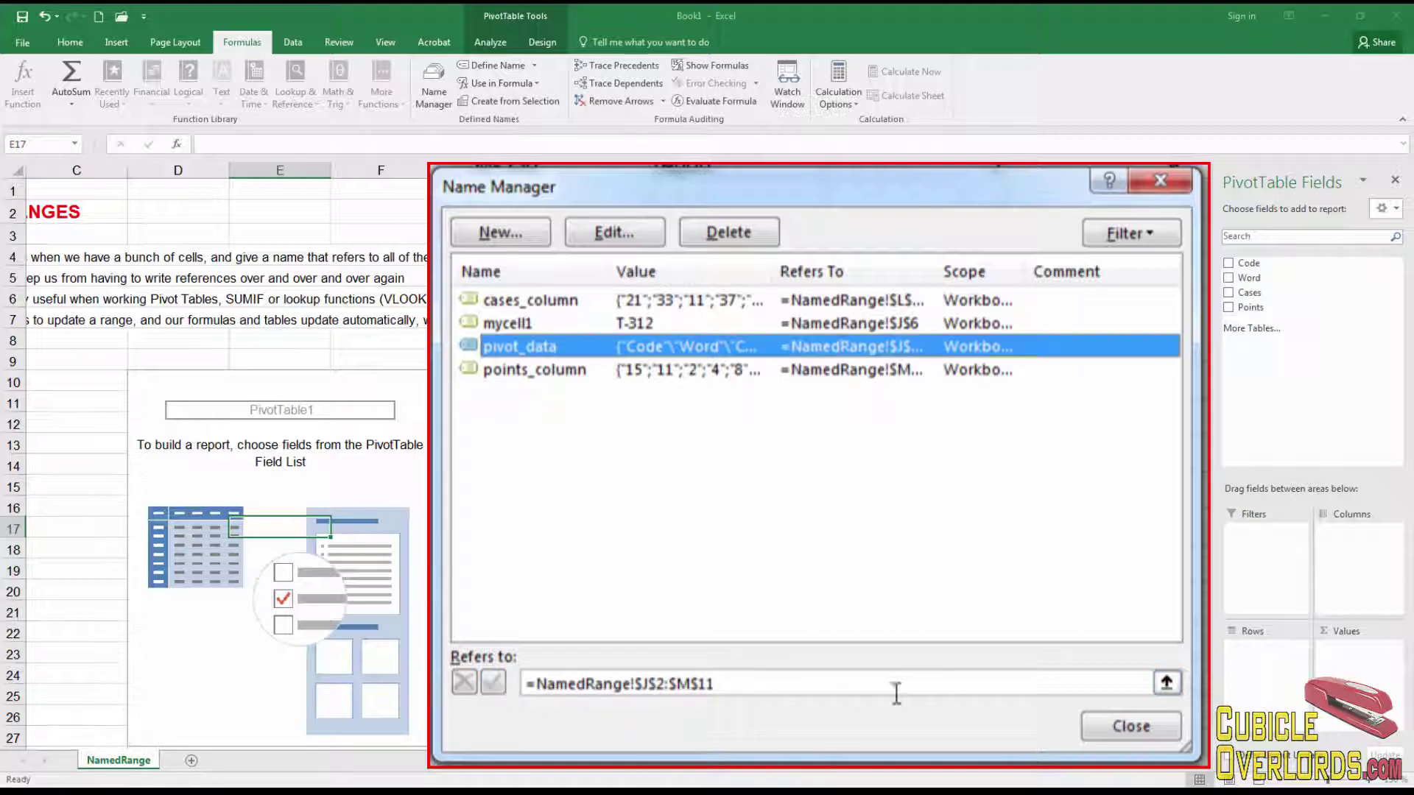
{"action": "left_click", "coordinate": [1126, 727]}
Check the PivotTable's data source again to examine which rows pivot_data now covers, keeping the source as it is.
{"action": "left_click", "coordinate": [626, 492]}
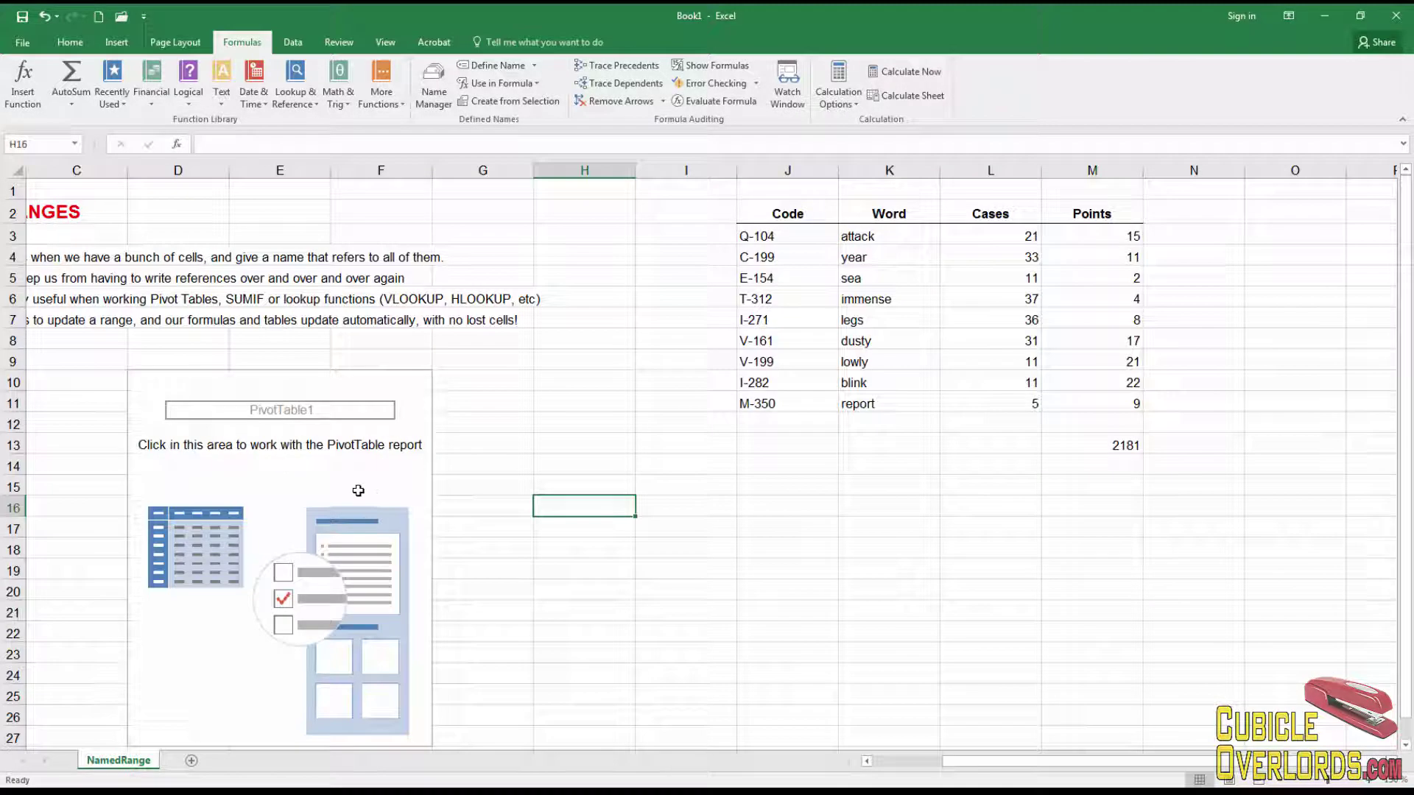
{"action": "left_click", "coordinate": [349, 488]}
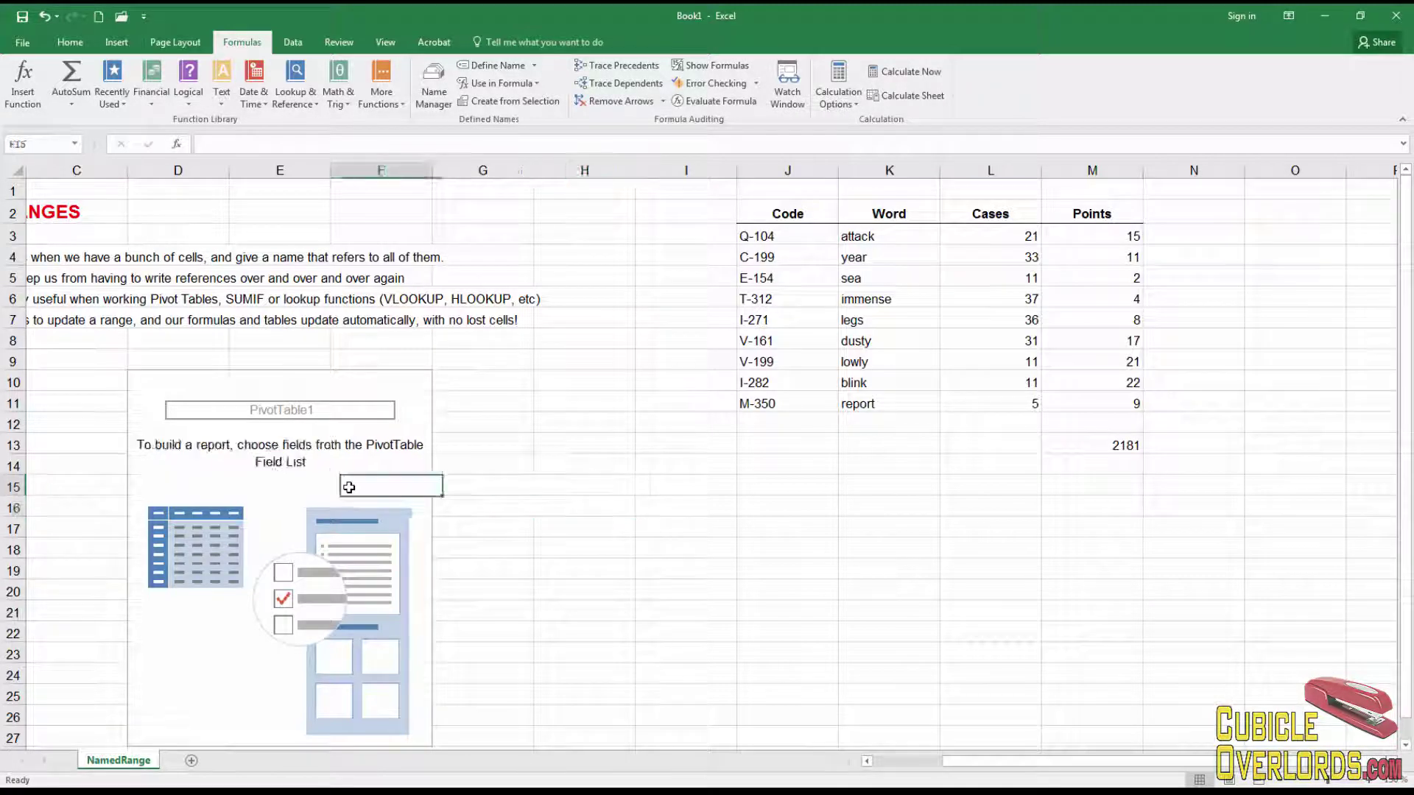
{"action": "left_click", "coordinate": [439, 87]}
{"action": "key", "text": "Escape"}
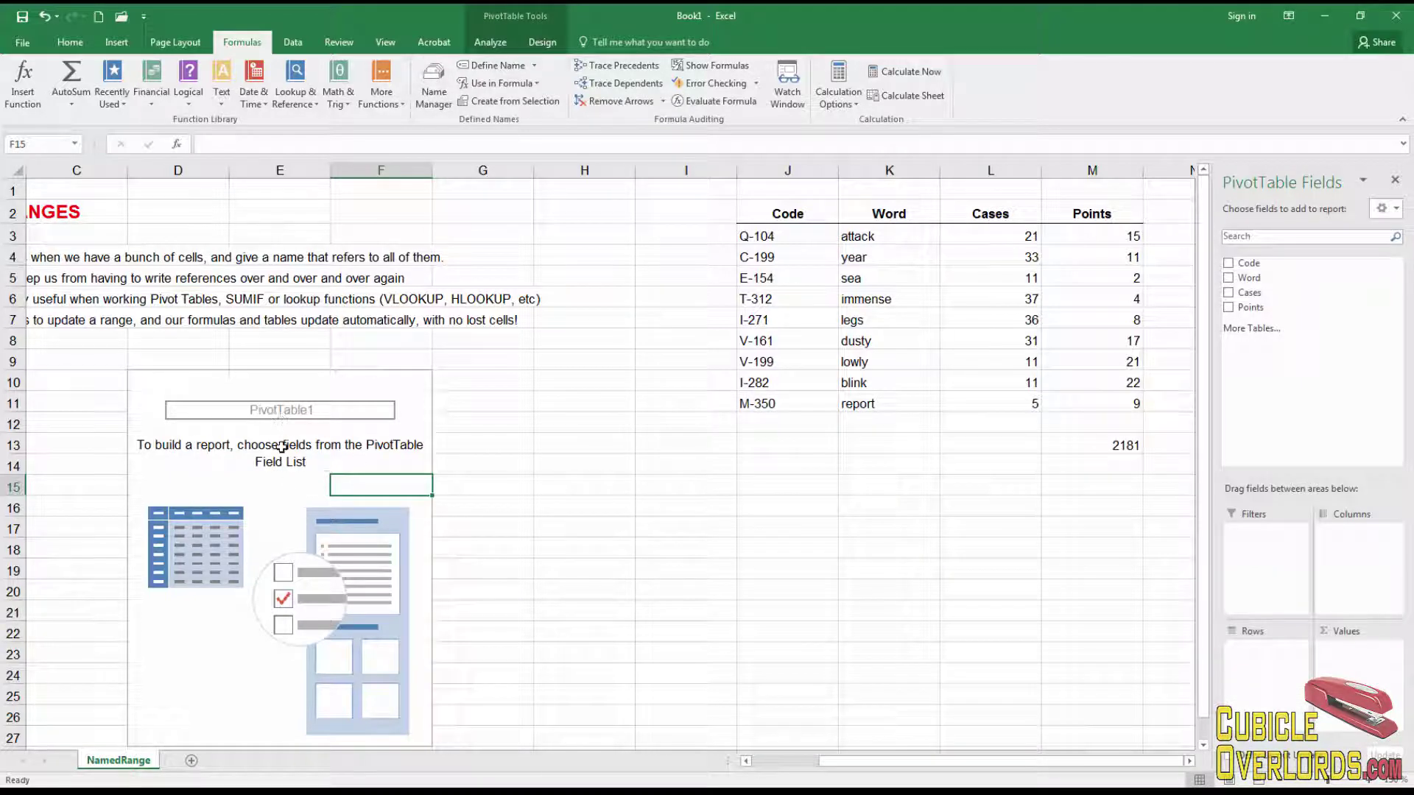
{"action": "left_click", "coordinate": [282, 446]}
{"action": "left_click", "coordinate": [489, 42]}
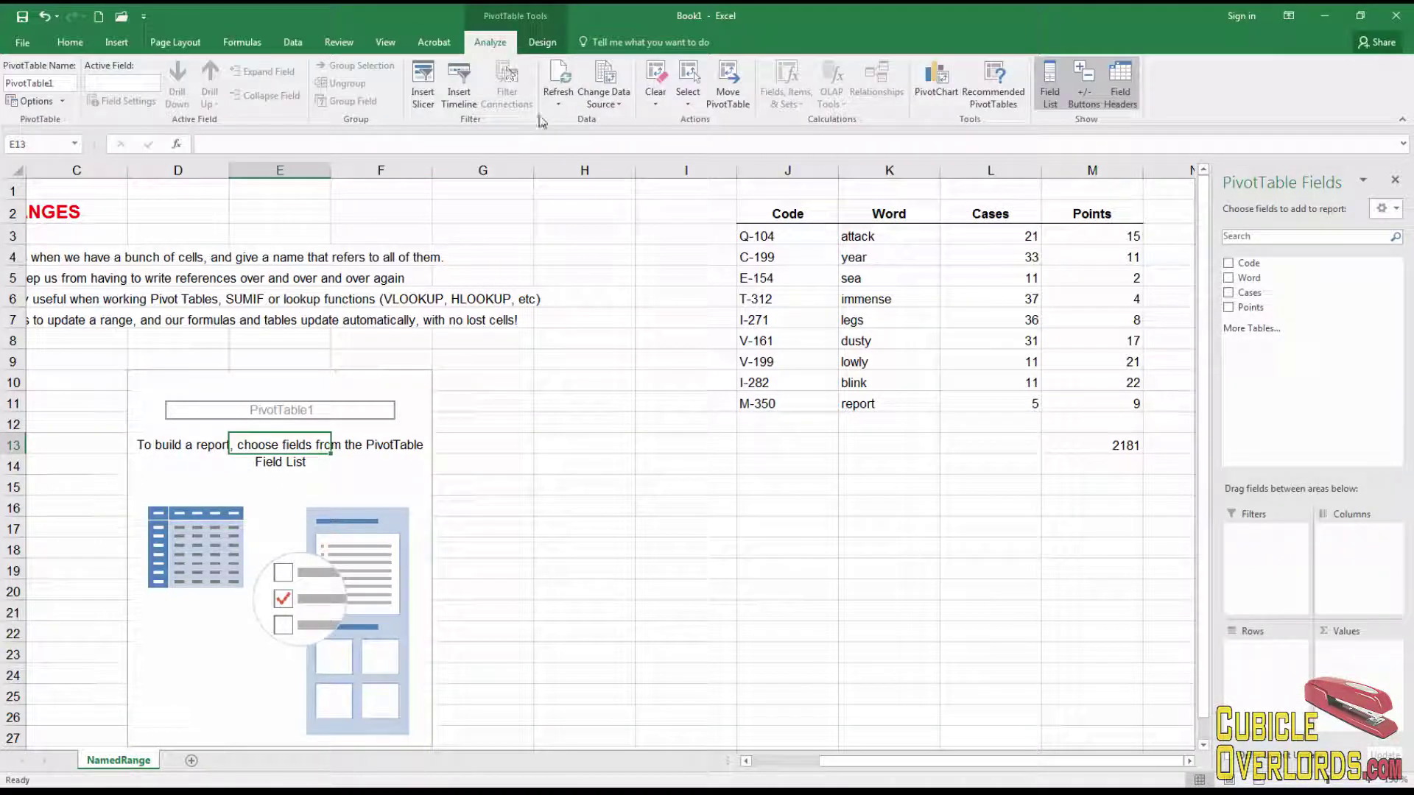
{"action": "left_click", "coordinate": [603, 104]}
{"action": "left_click", "coordinate": [637, 132]}
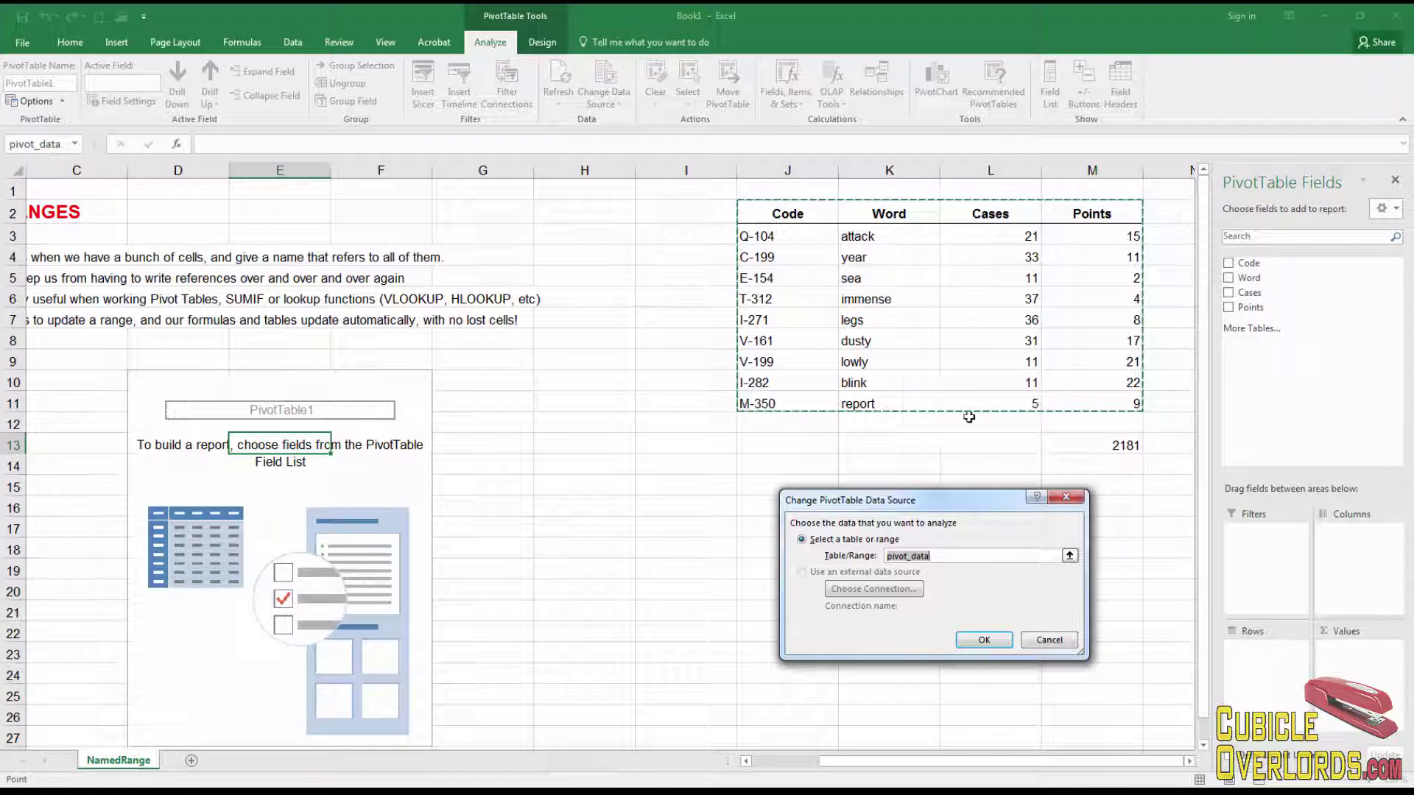
{"action": "left_click", "coordinate": [1060, 640]}
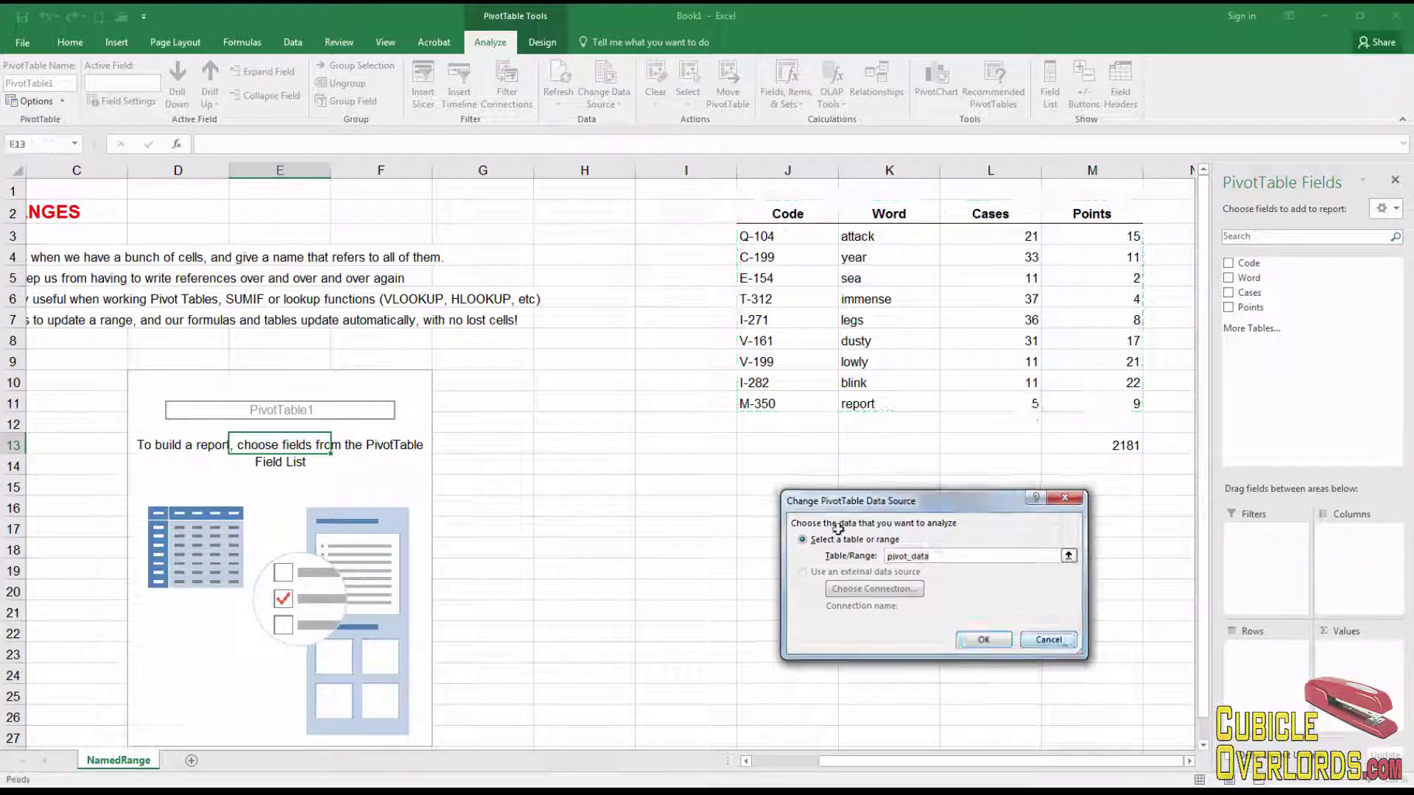
{"action": "left_click", "coordinate": [713, 484]}
{"action": "left_click_drag", "start_coordinate": [970, 766], "coordinate": [835, 773]}
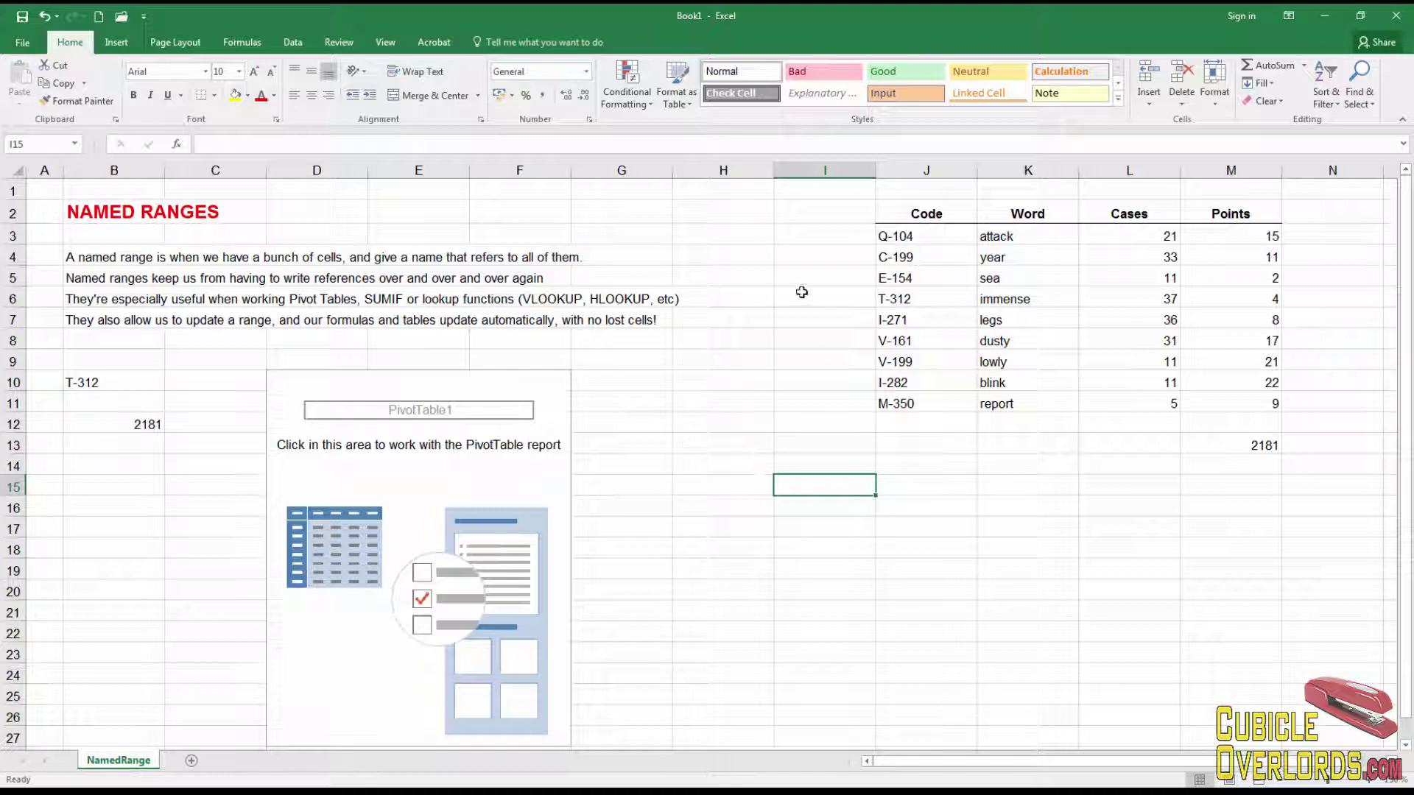
{"action": "left_click", "coordinate": [157, 255]}
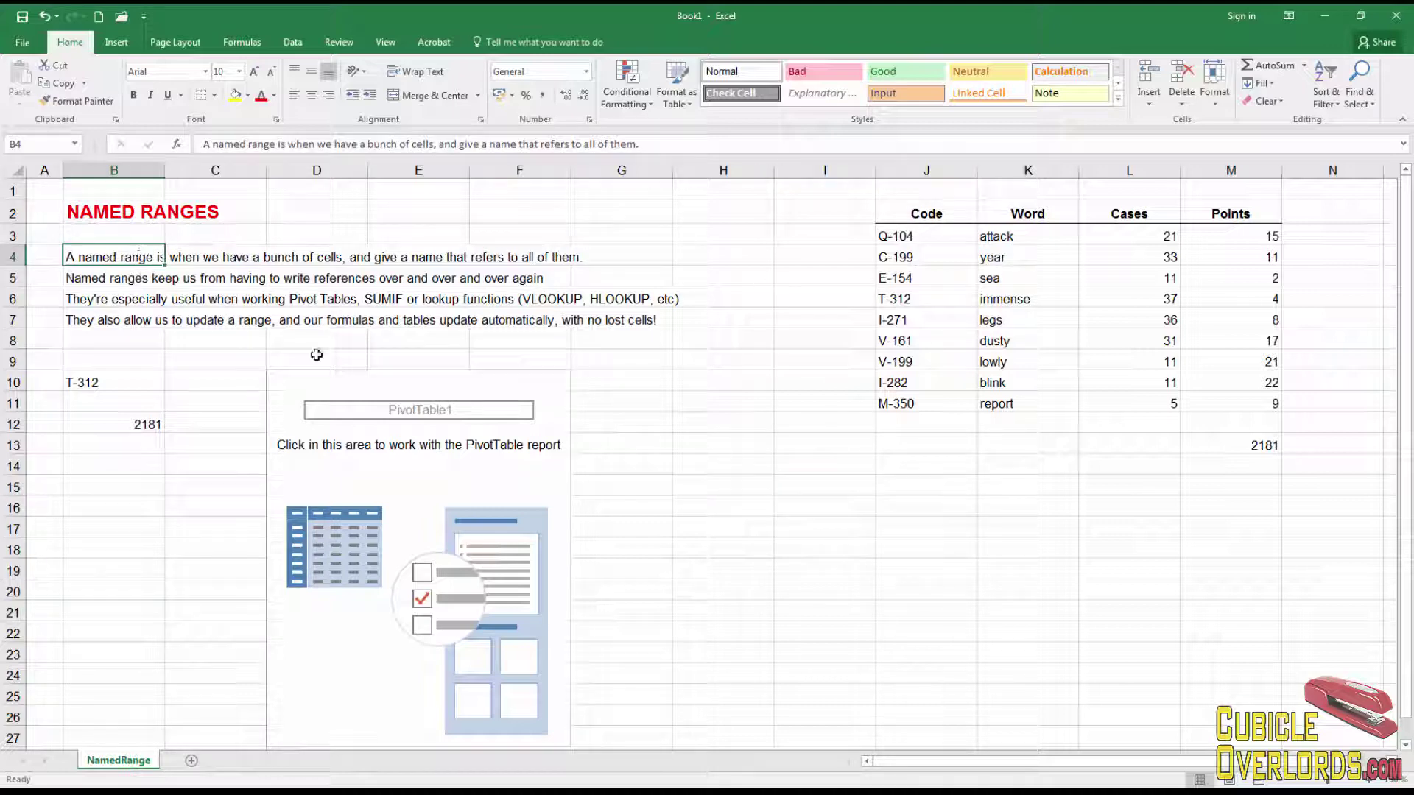